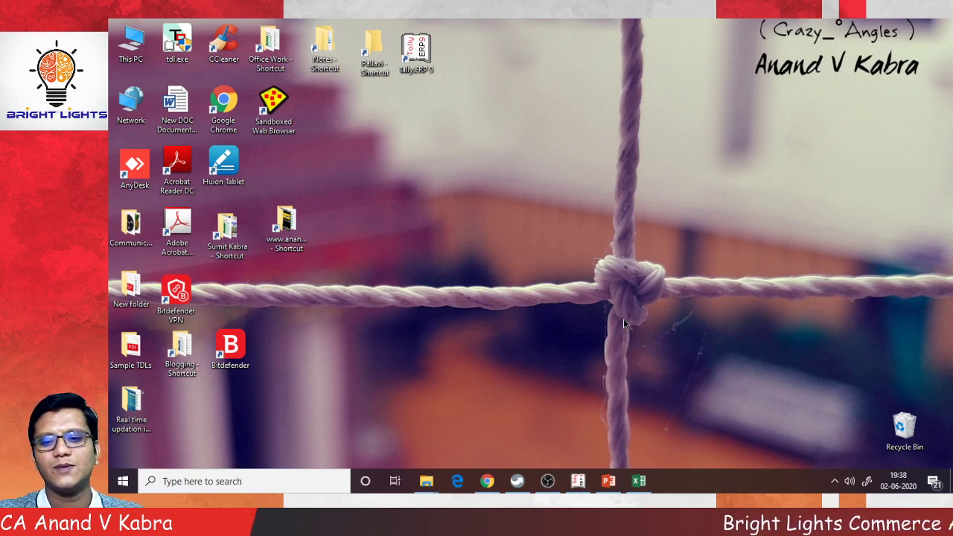
- Open the Bright Lights ready BS workbook in Excel and enlarge the BS balance sheet to 130% with all columns in view
left_click(641, 472)
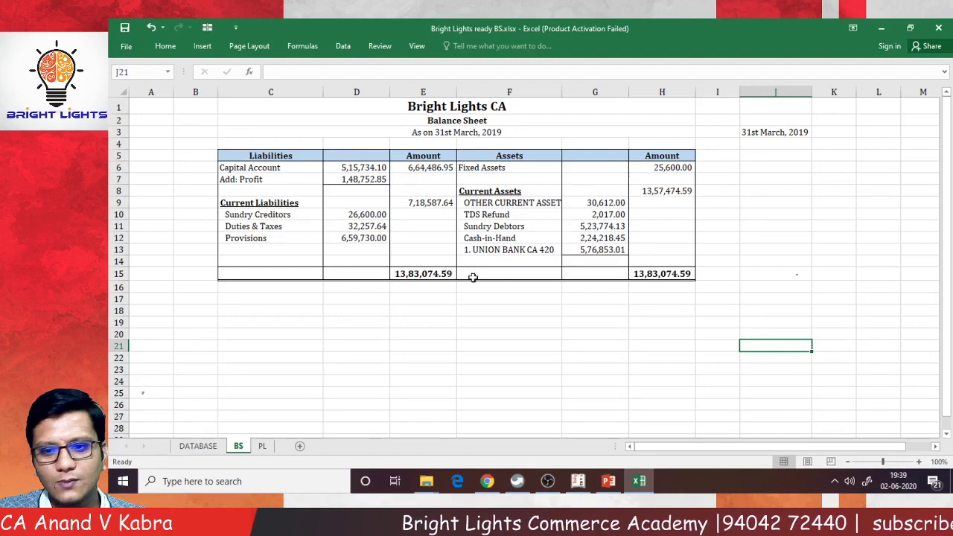
scroll(473, 277, "up", 1)
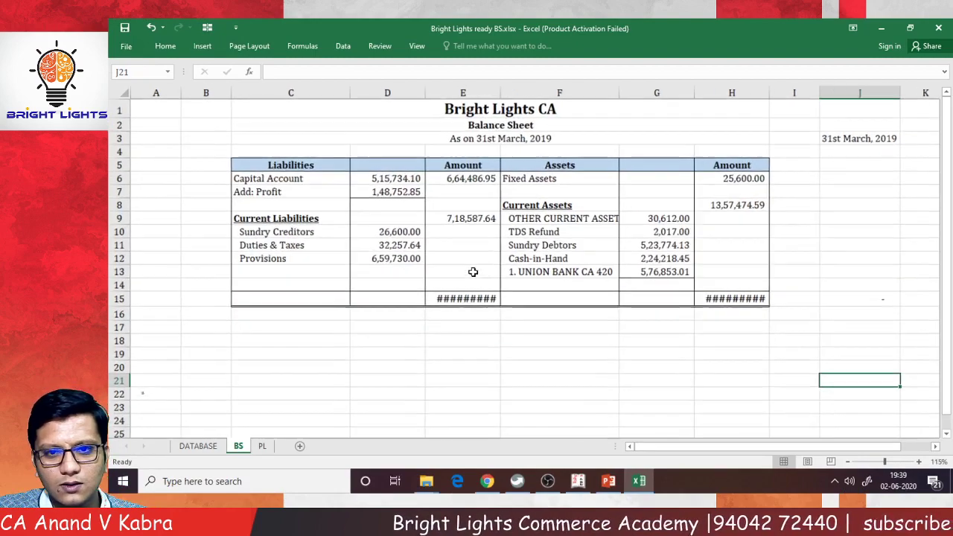
scroll(473, 272, "up", 1)
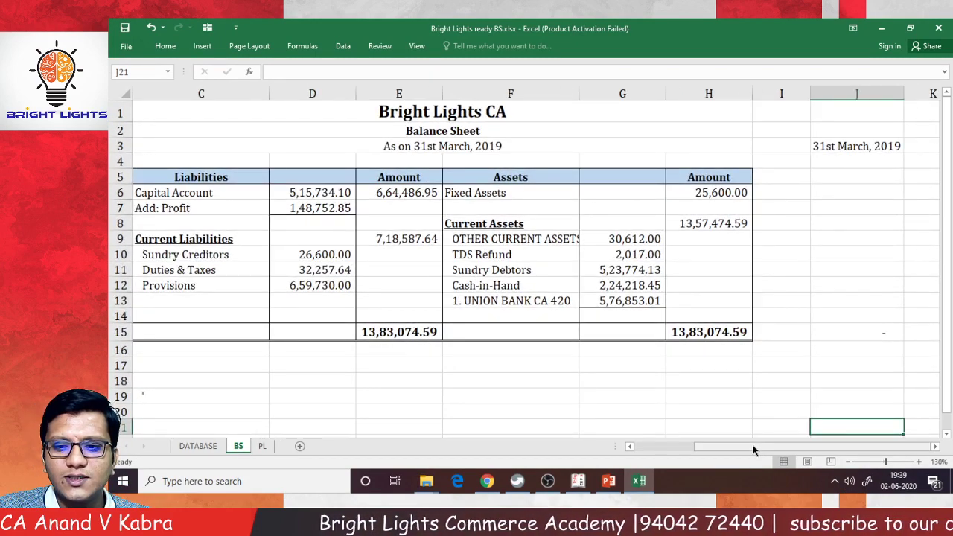
left_click_drag(754, 448, 711, 450)
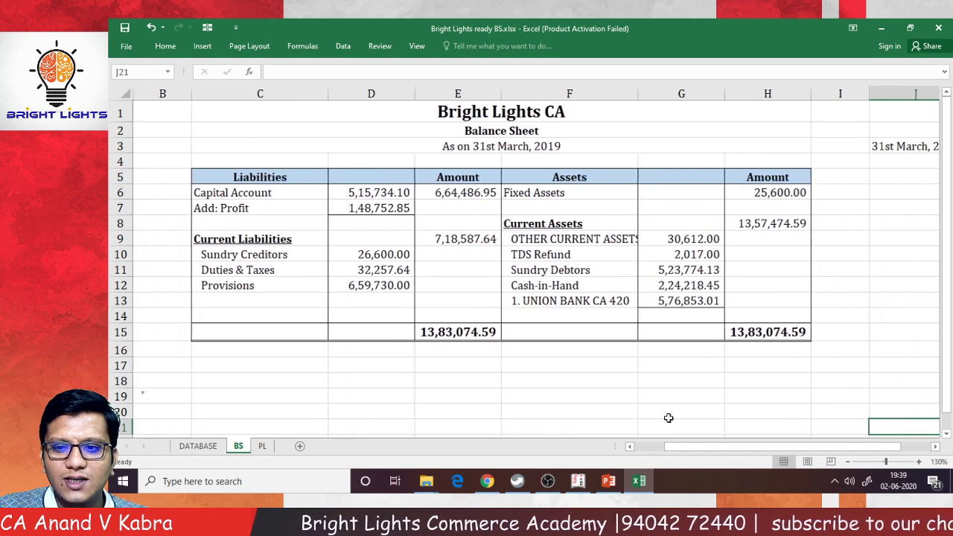
- Compare the Tally.ERP 9 balance sheet with the Excel one, and close the Tally report
left_click(579, 483)
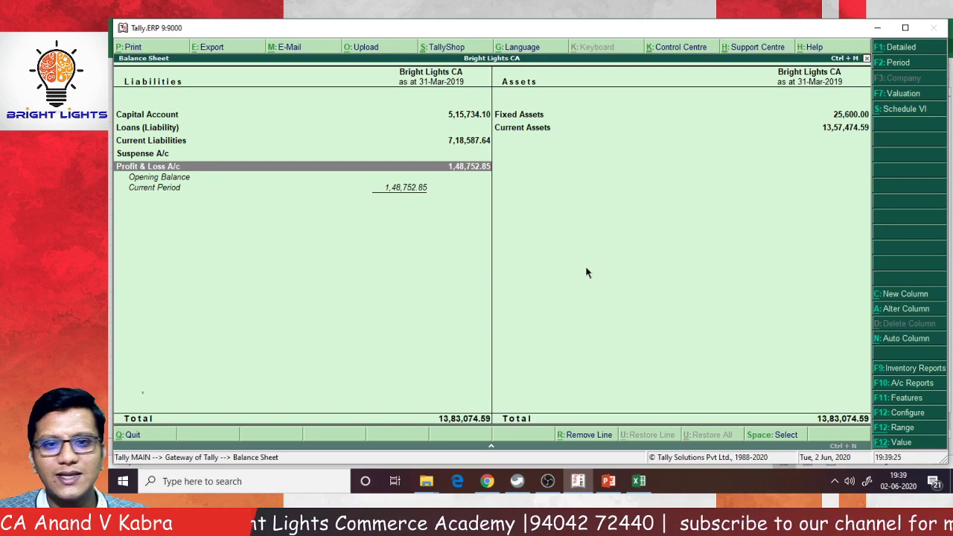
key("alt+Tab")
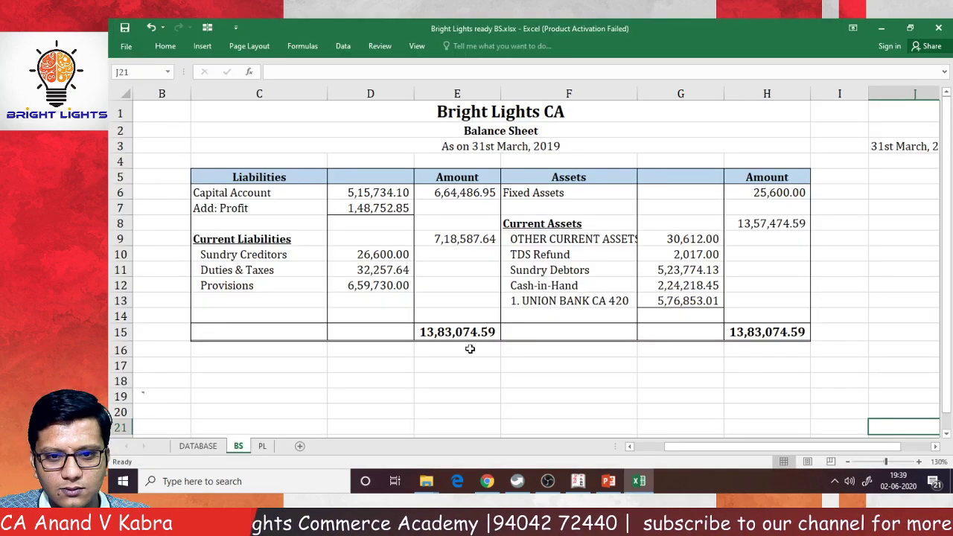
key("alt+Tab")
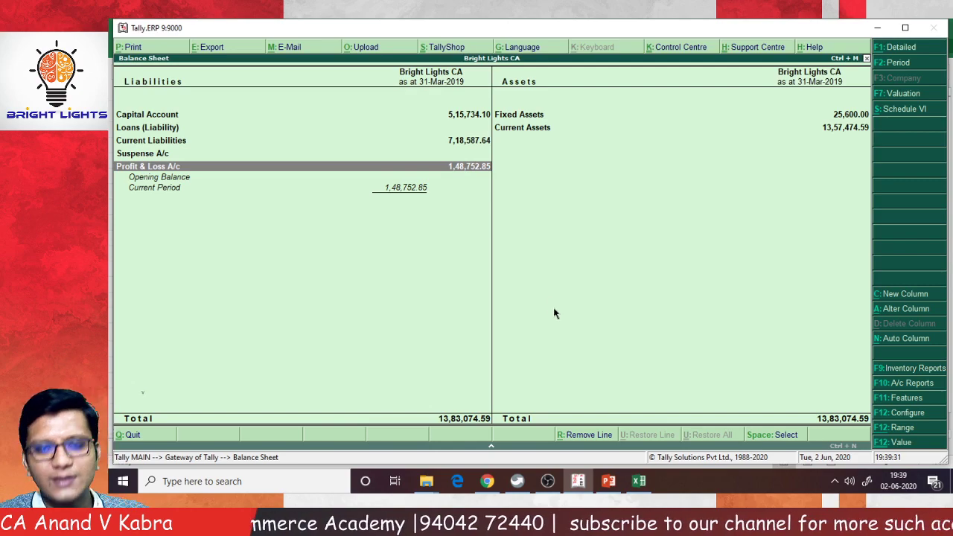
key("alt+Tab")
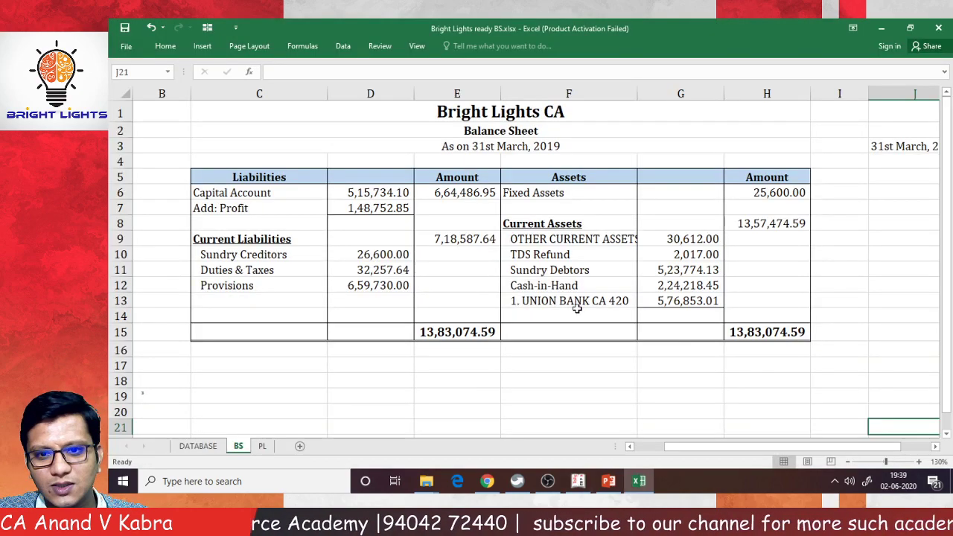
key("alt+Tab")
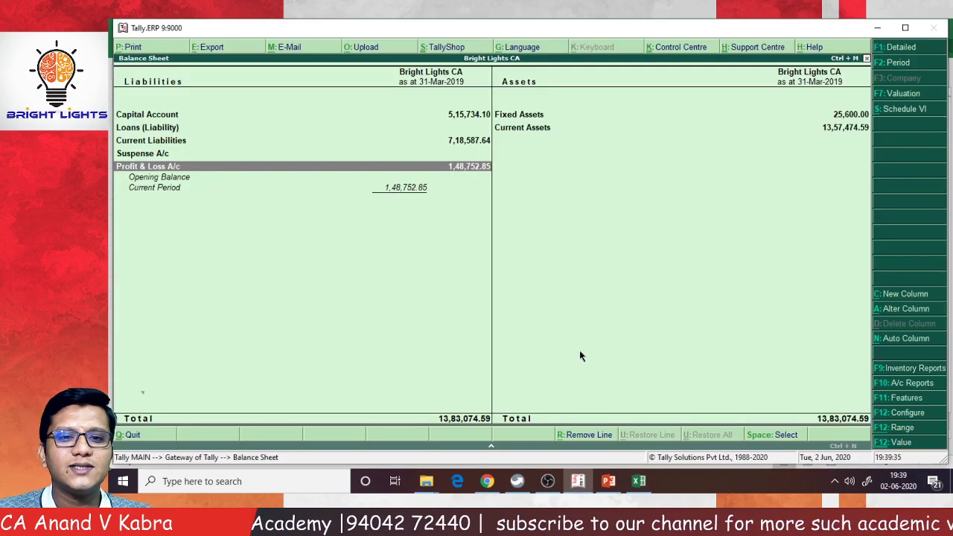
key("Escape")
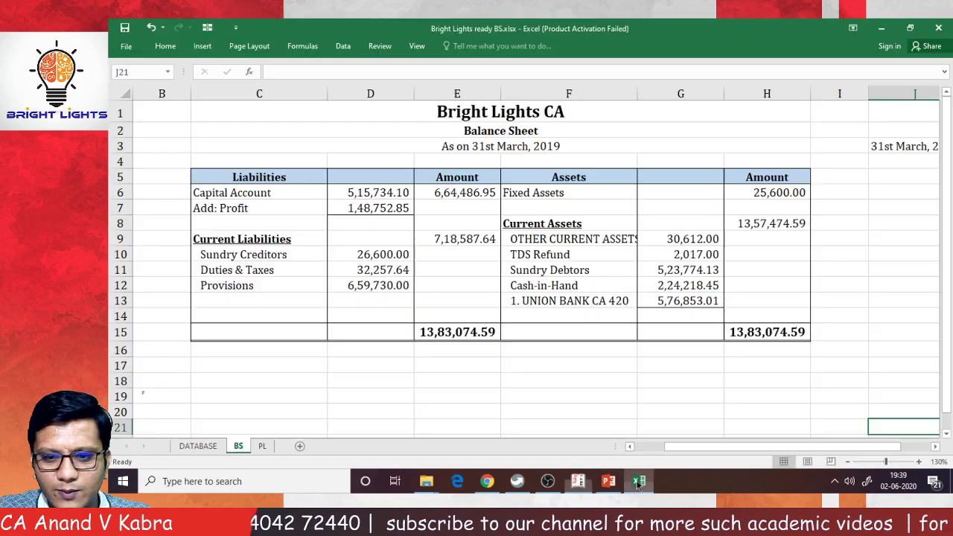
- Switch to Excel and inspect the SALES amount formula in cell H8 of the PL sheet at 130% zoom
key("alt+Tab")
left_click(262, 446)
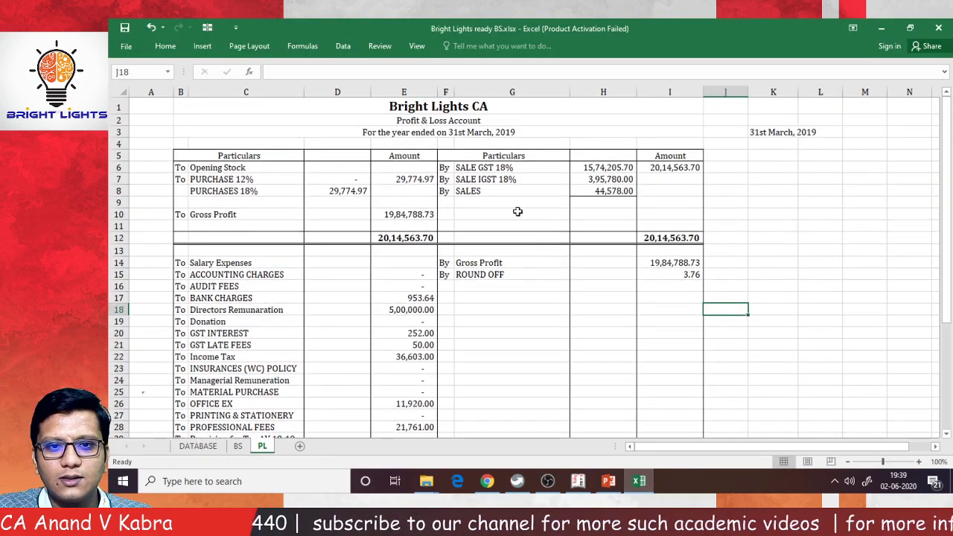
left_click(607, 191)
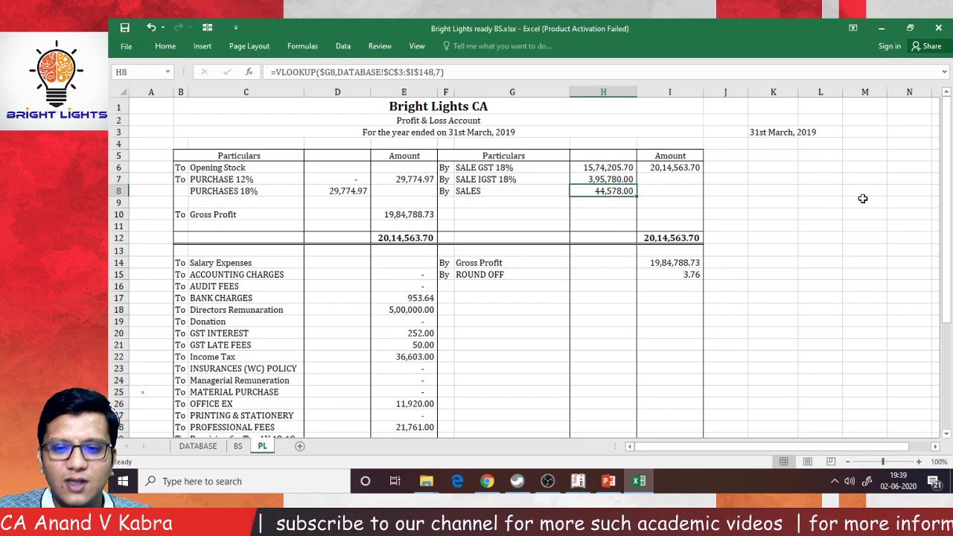
key("Left")
key("Right")
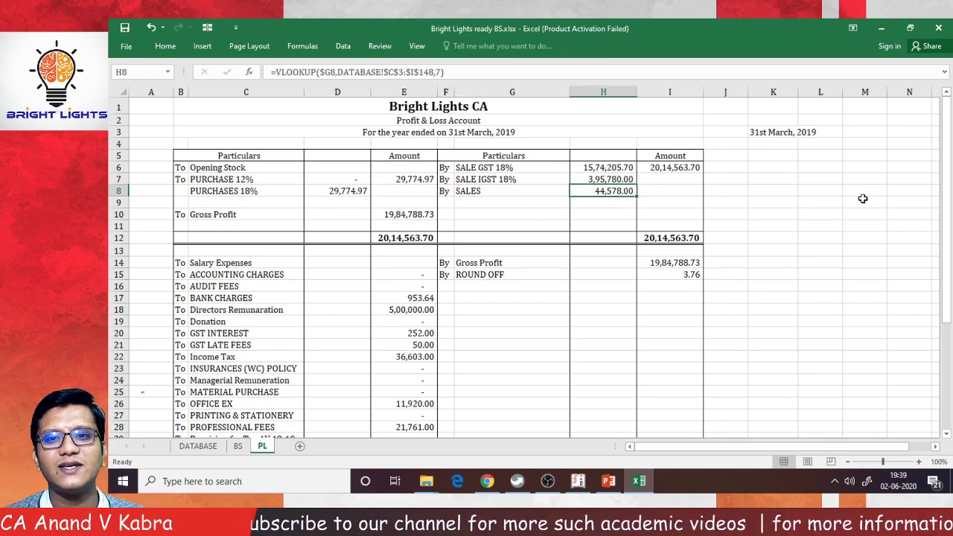
scroll(618, 191, "up", 2)
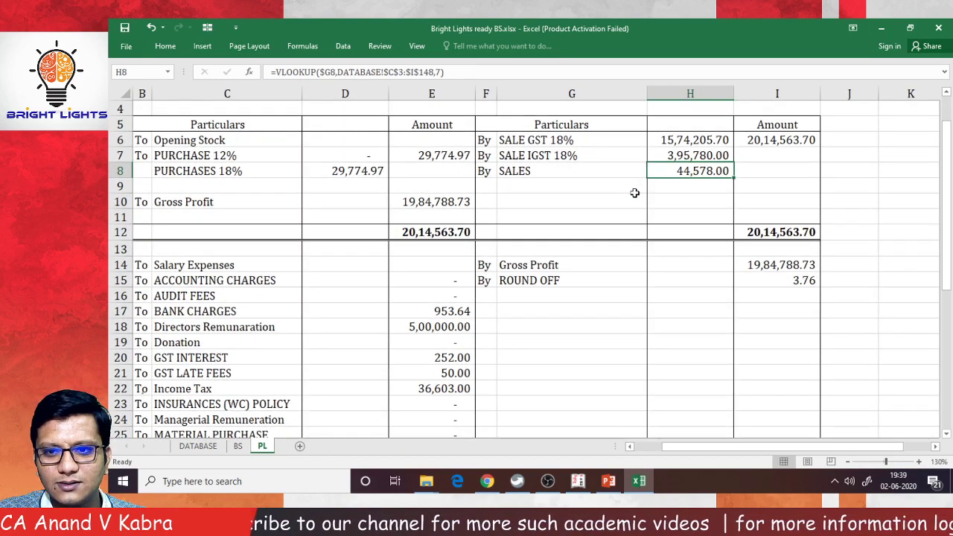
- Switch to Tally.ERP 9 and open the Profit & Loss A/c from the balance sheet
left_click(579, 481)
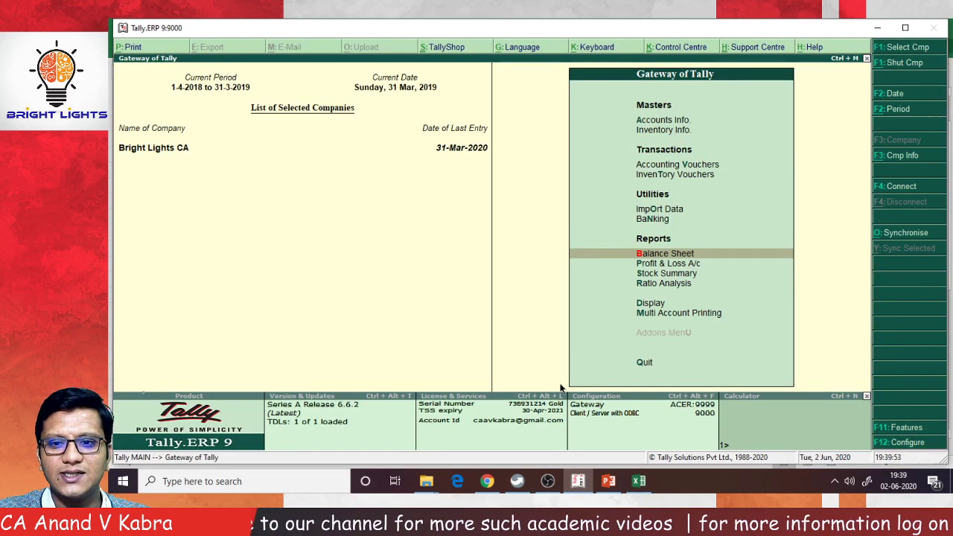
key("Return")
key("Down")
key("Down")
key("Down")
key("Down")
key("Return")
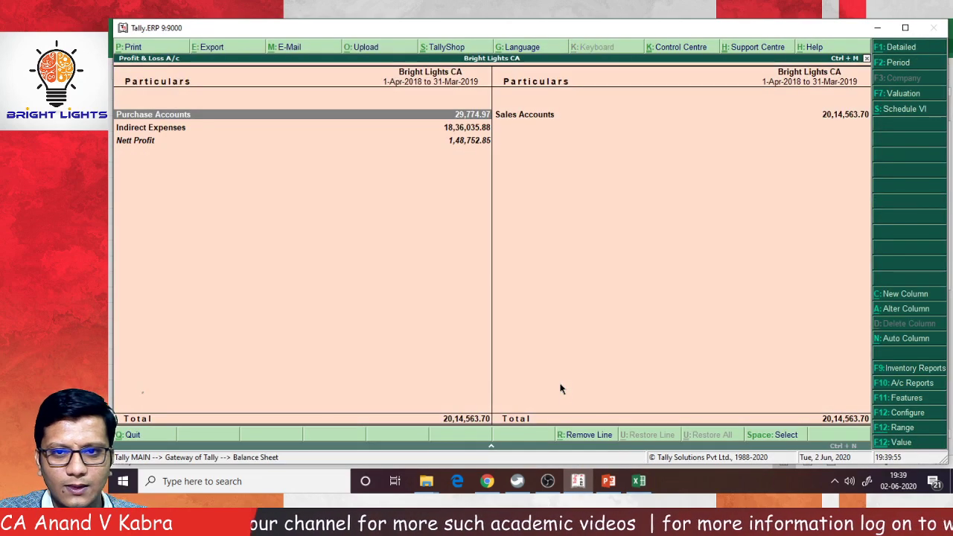
- Drill down through Sales Accounts to the SALES ledger's March vouchers and select the Dummy Debtors voucher no. 38
key("Right")
key("Return")
key("Down")
key("Down")
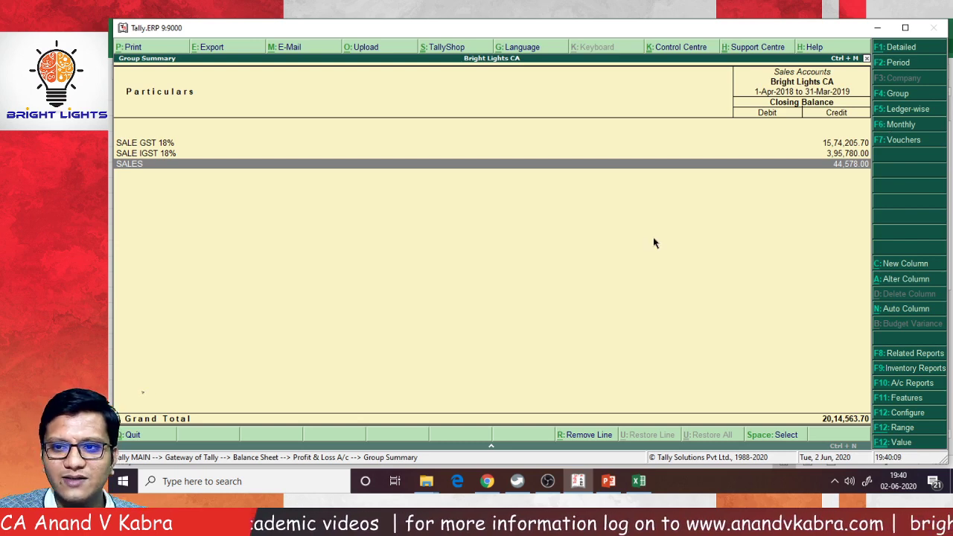
key("Return")
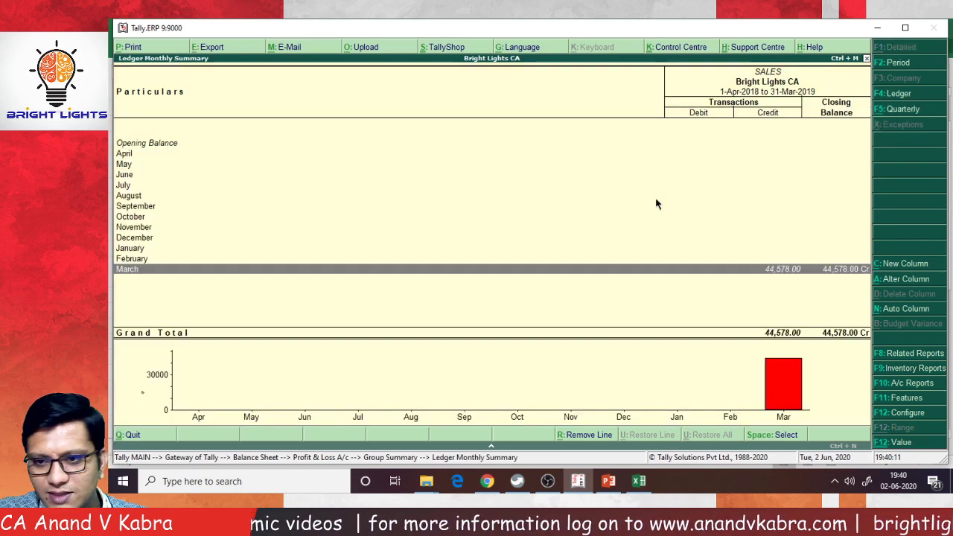
key("Return")
key("Down")
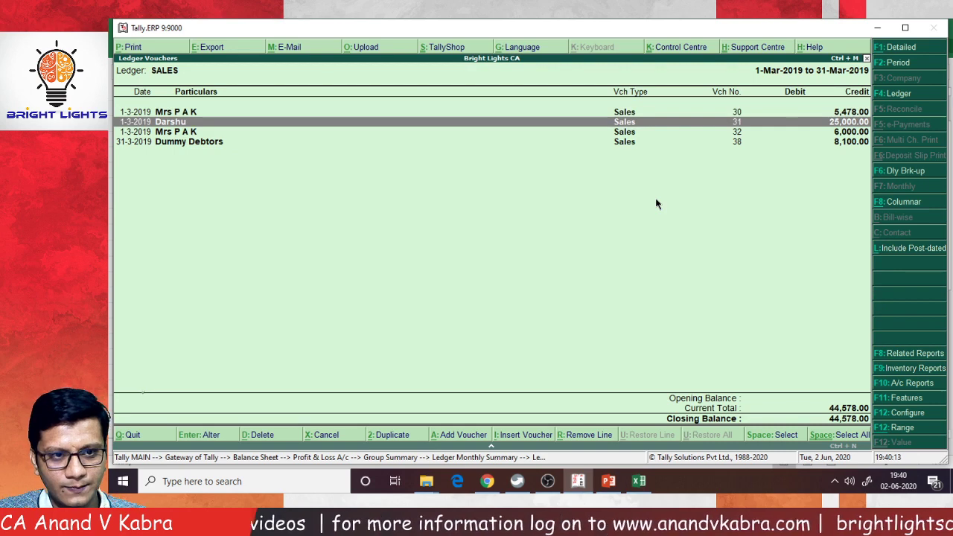
key("Down")
key("Down")
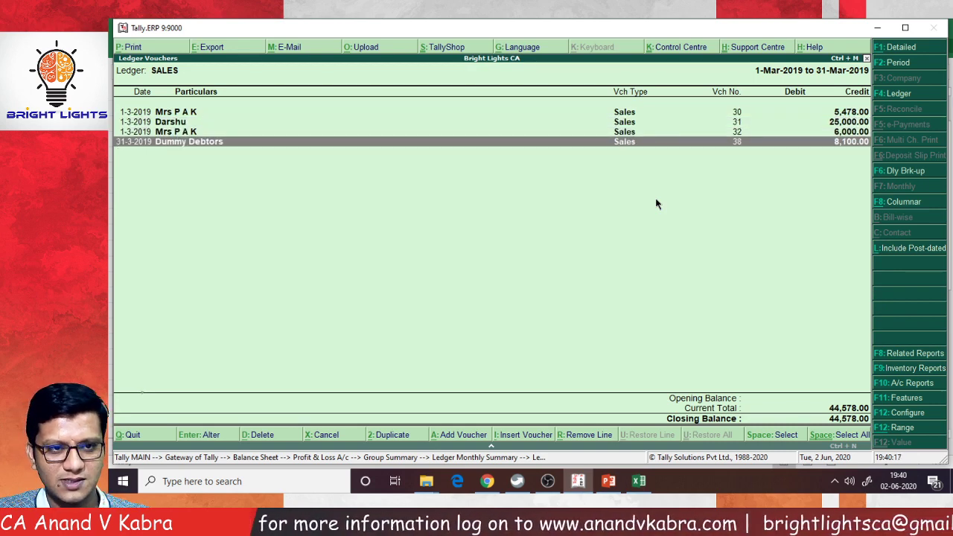
key("alt+r")
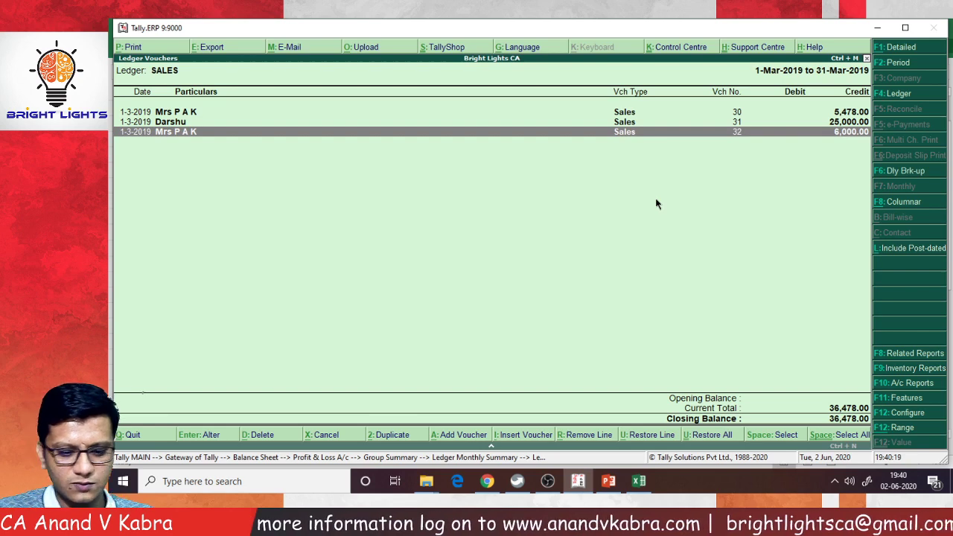
key("alt+u")
key("F2")
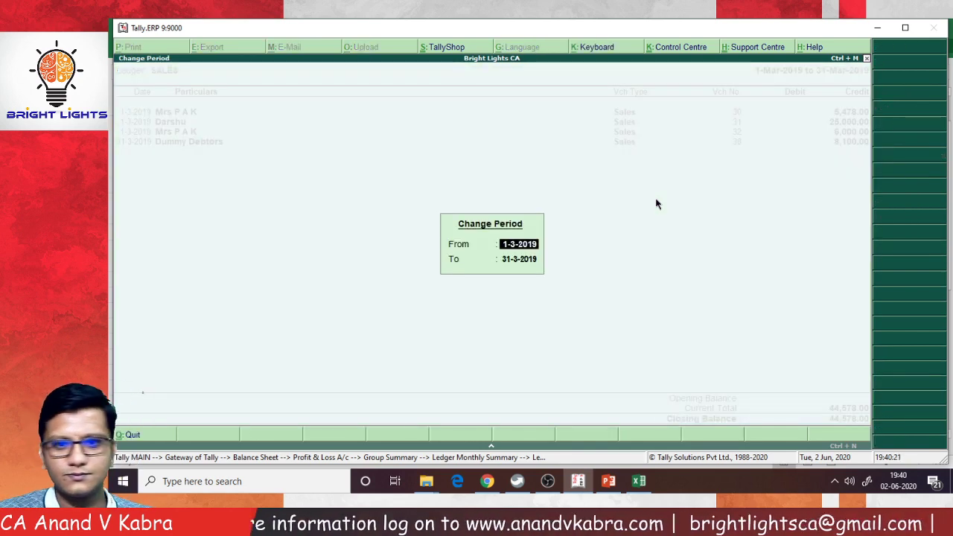
key("Escape")
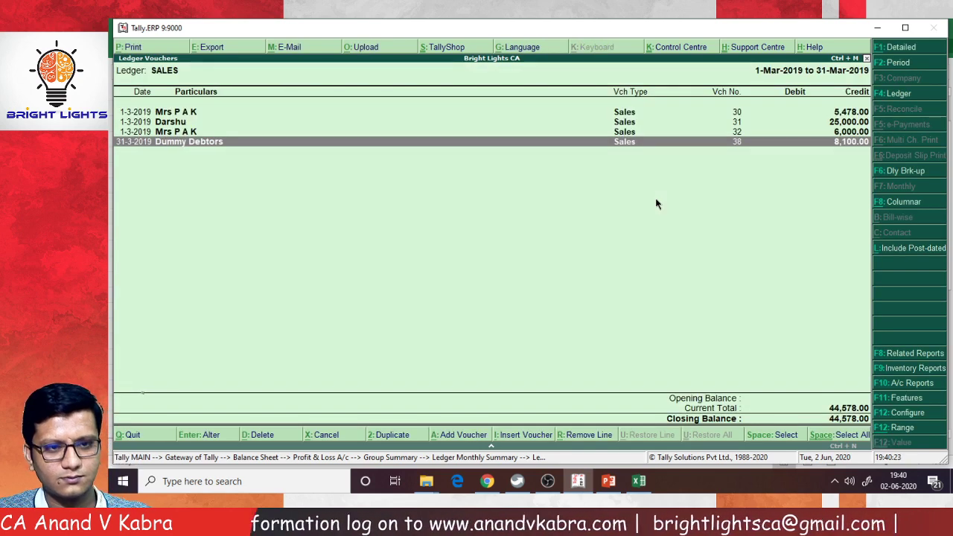
- Duplicate the Dummy Debtors sales voucher no. 38 and enter 5896 as its debit amount
key("alt+2")
key("Return")
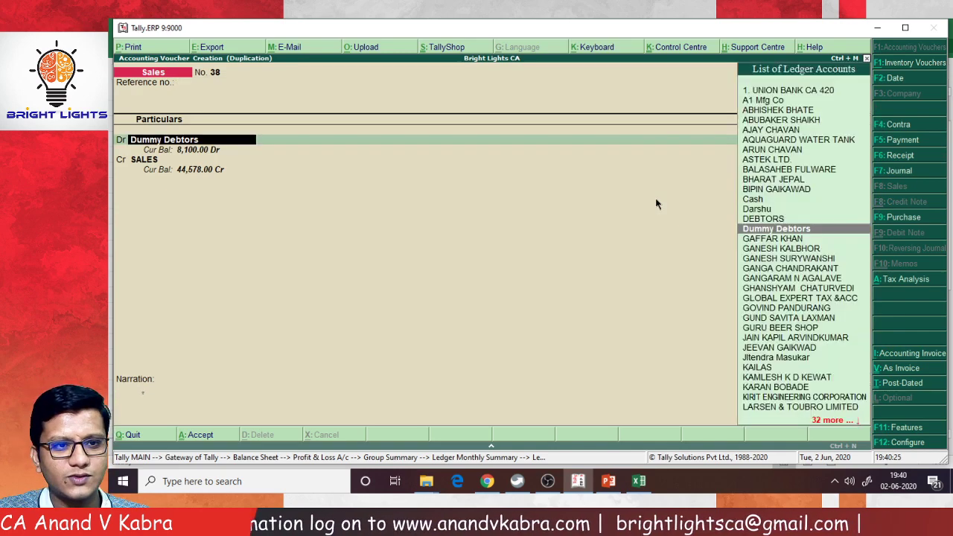
key("Return")
key("Return")
key("ctrl+a")
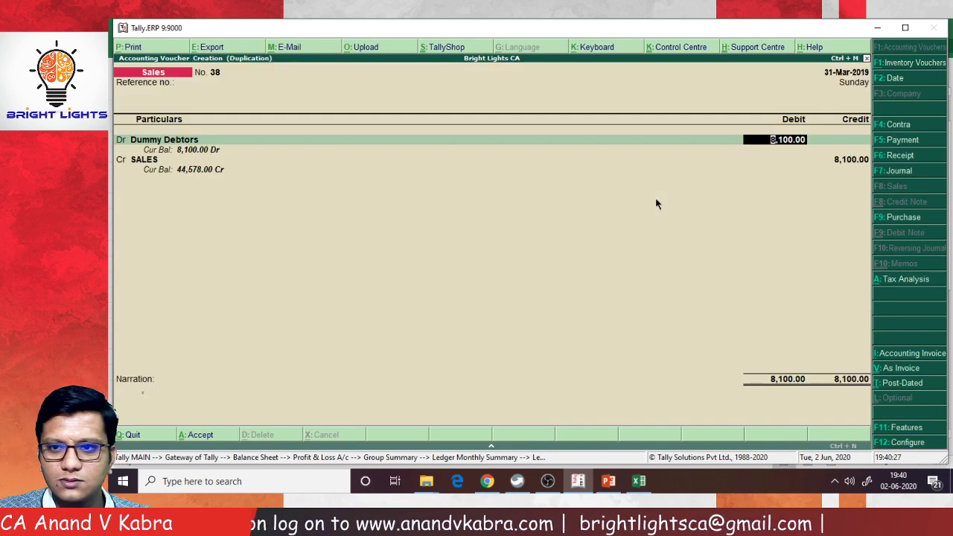
type("5896")
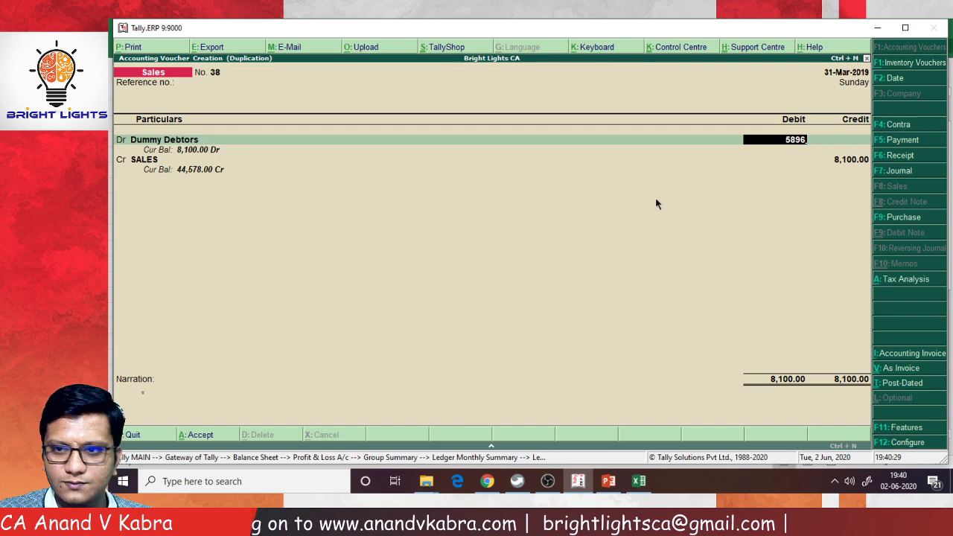
- Save the duplicated sales voucher with an empty narration and return to the SALES ledger's monthly summary
key("Return")
key("Return")
key("Return")
key("Return")
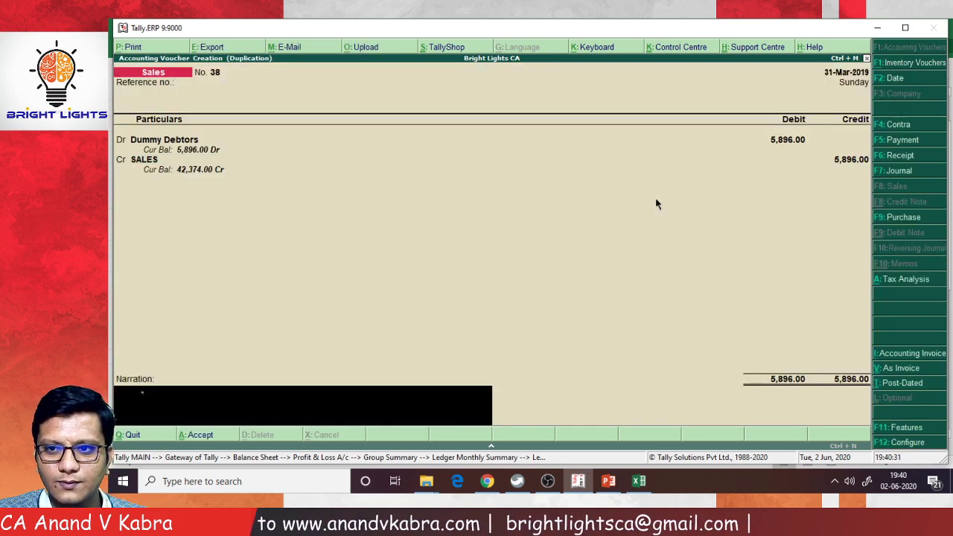
key("Return")
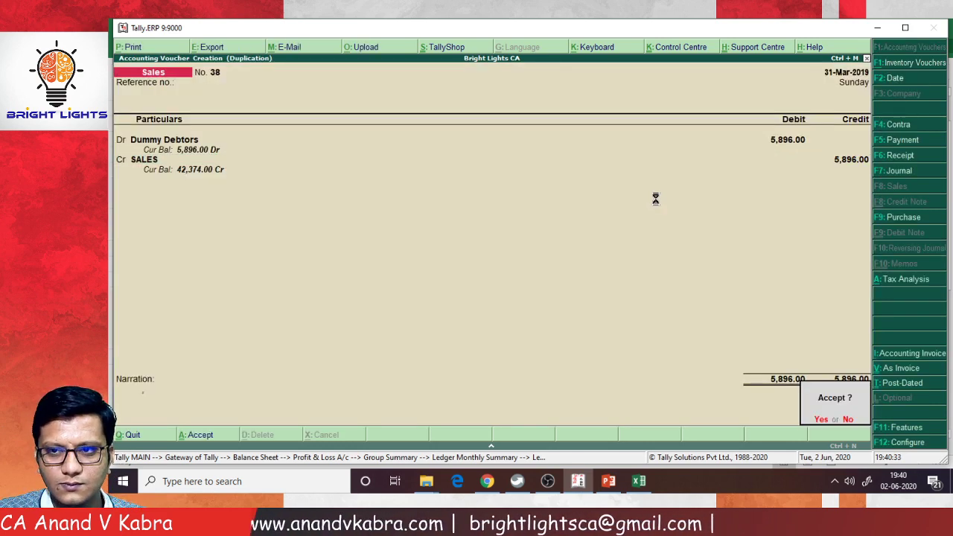
key("Return")
key("Down")
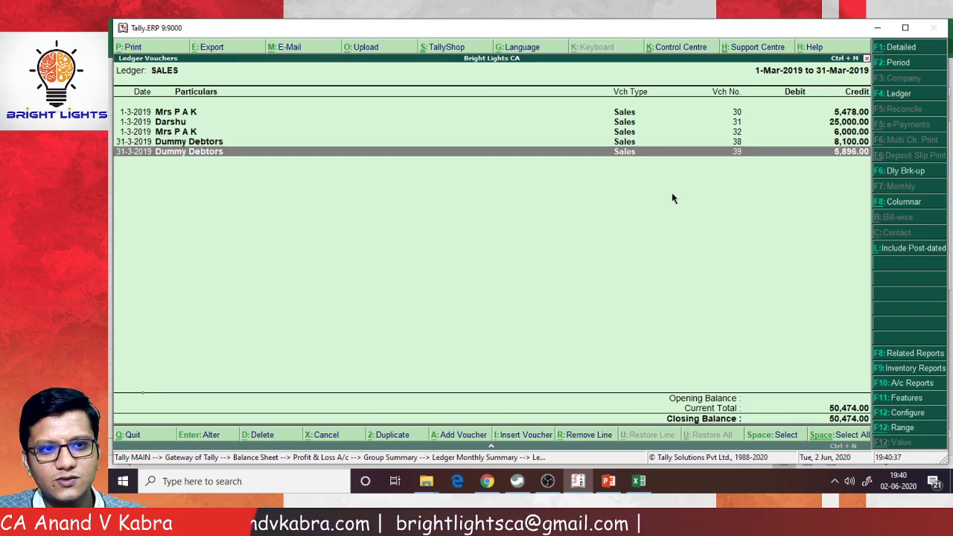
key("Escape")
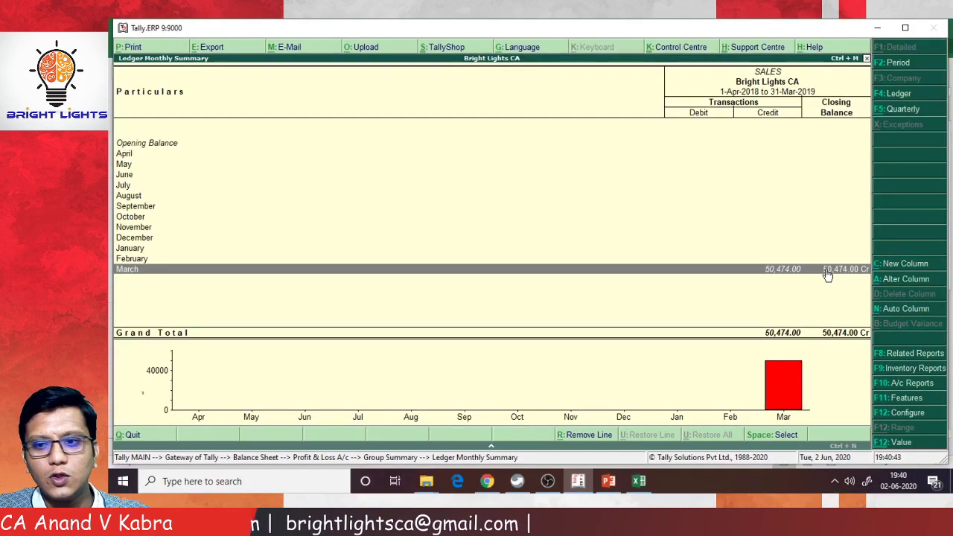
- Switch to Excel, refresh the Tally ledger table on the DATABASE sheet and open the PL sheet to check the SALES amount
left_click(640, 481)
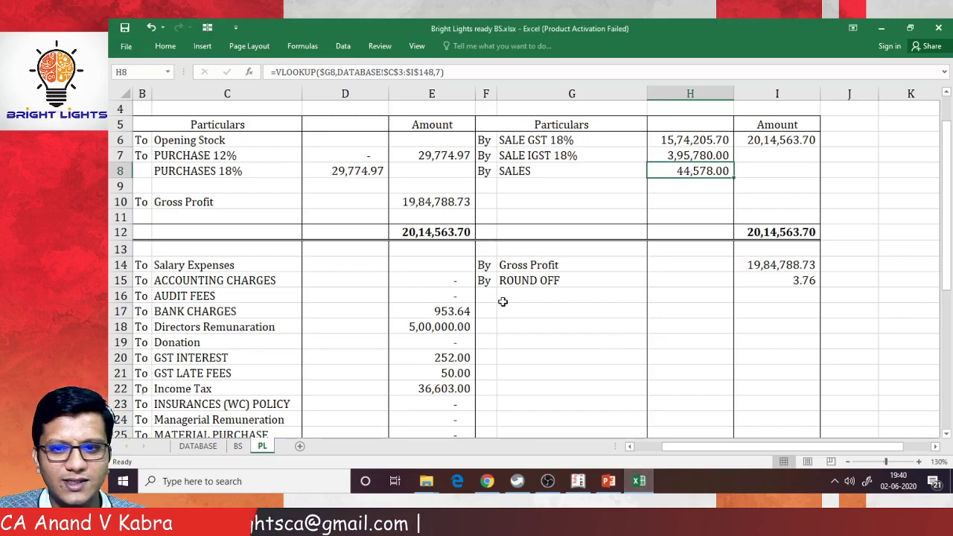
left_click(197, 447)
scroll(440, 208, "up", 4)
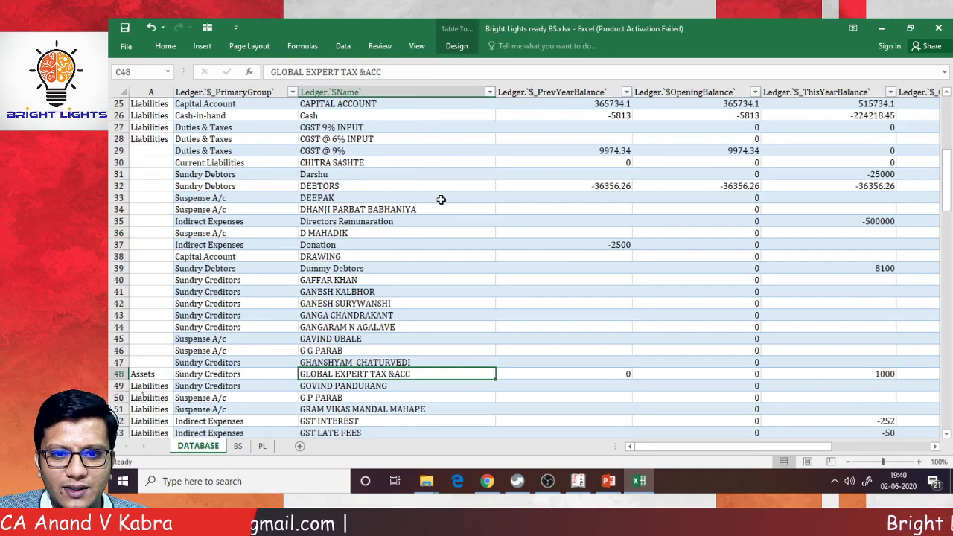
left_click(441, 198)
right_click(441, 199)
right_click(421, 201)
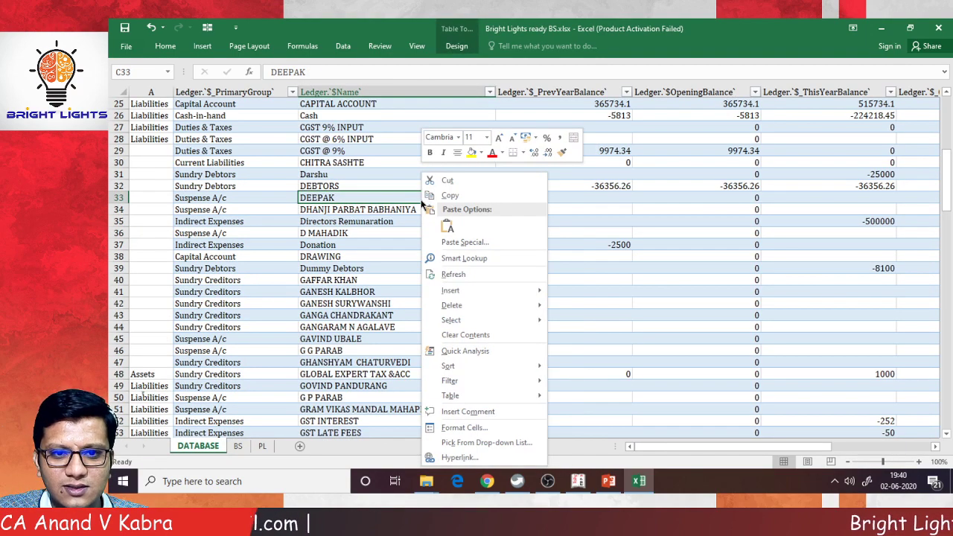
left_click(454, 274)
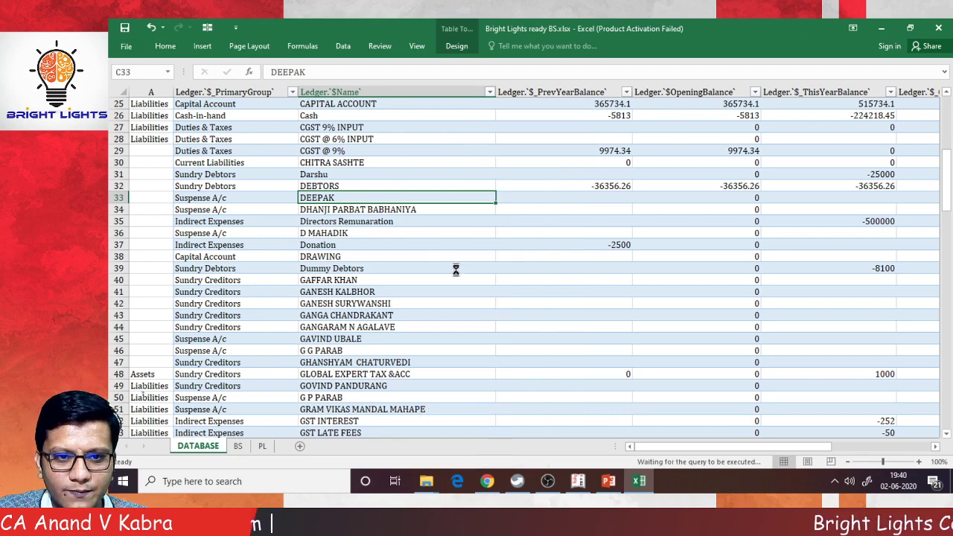
left_click(262, 446)
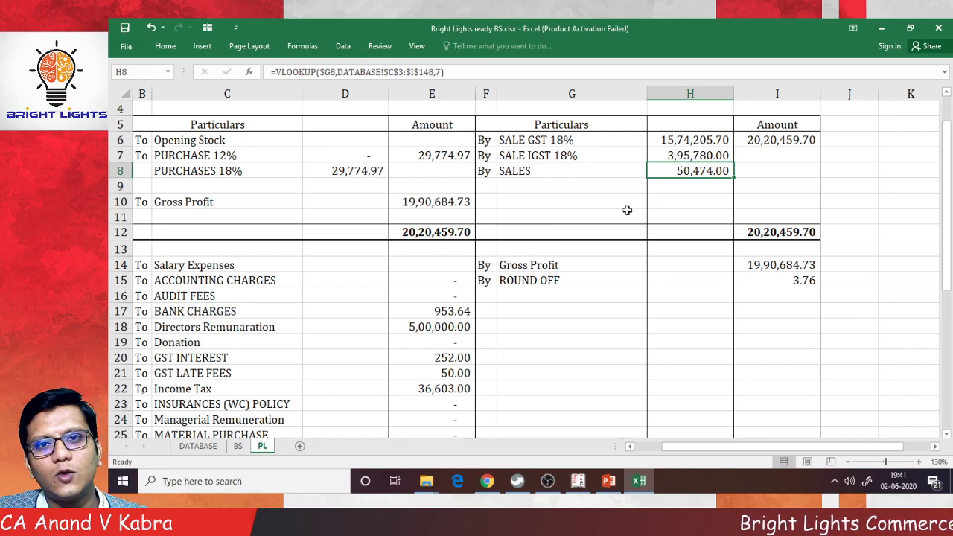
- Check the SALES amount on the PL sheet and the Sundry Debtors entry on the BS sheet
scroll(686, 185, "up", 1)
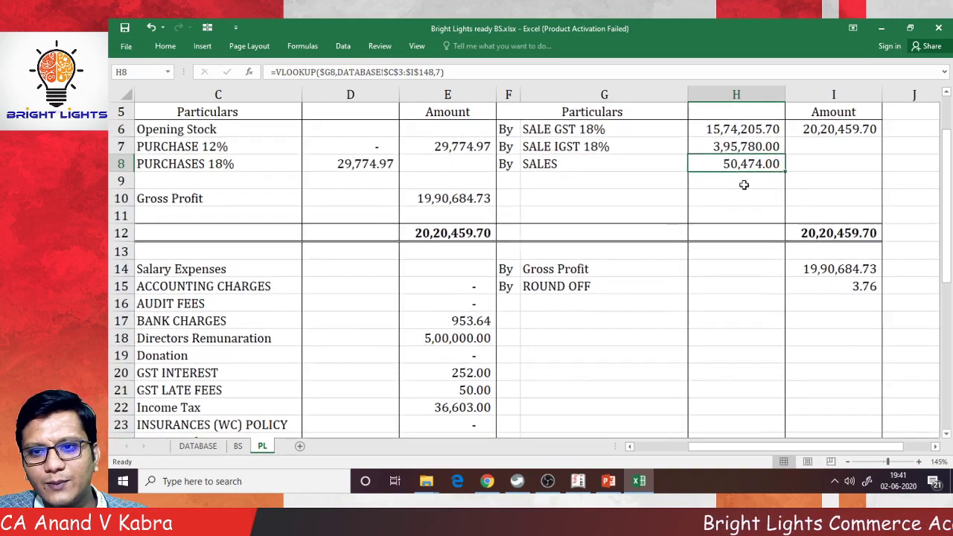
left_click(239, 446)
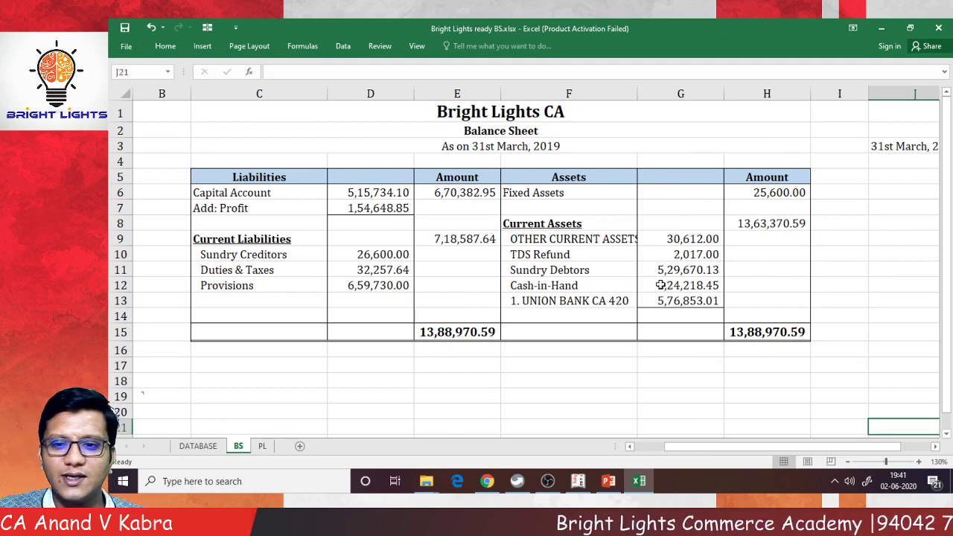
left_click(683, 270)
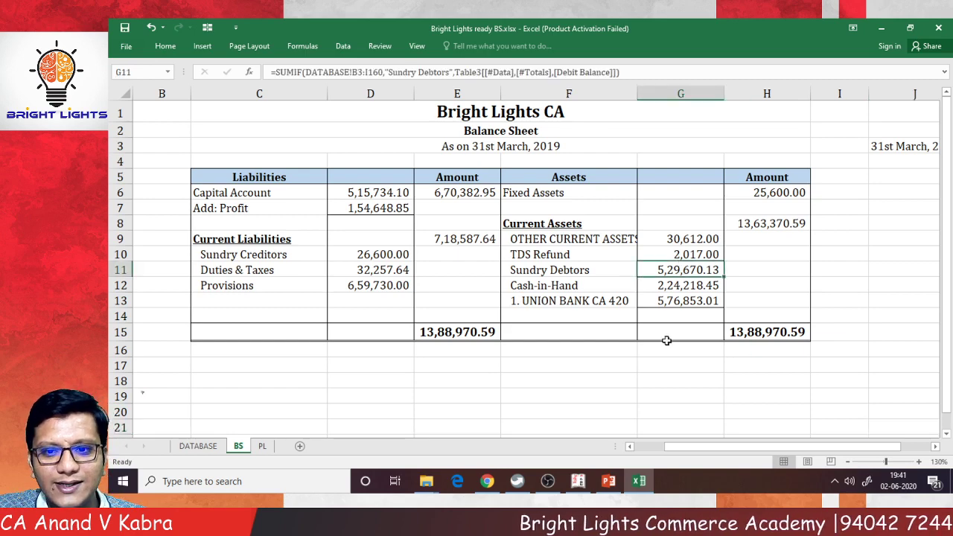
left_click(566, 274)
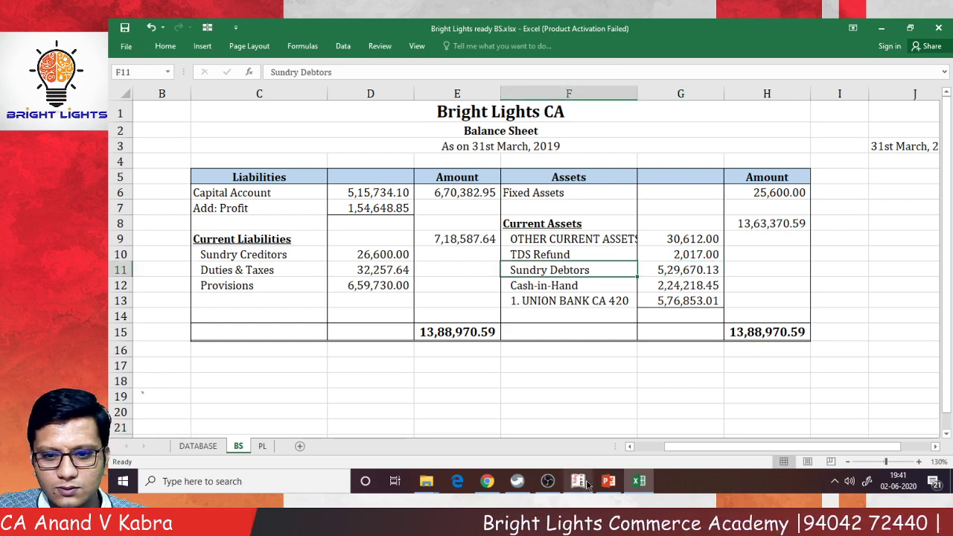
- Switch to Tally.ERP 9, go back to its Balance Sheet and compare the totals with the BS sheet in Excel
left_click(577, 481)
key("Escape")
key("Escape")
key("Escape")
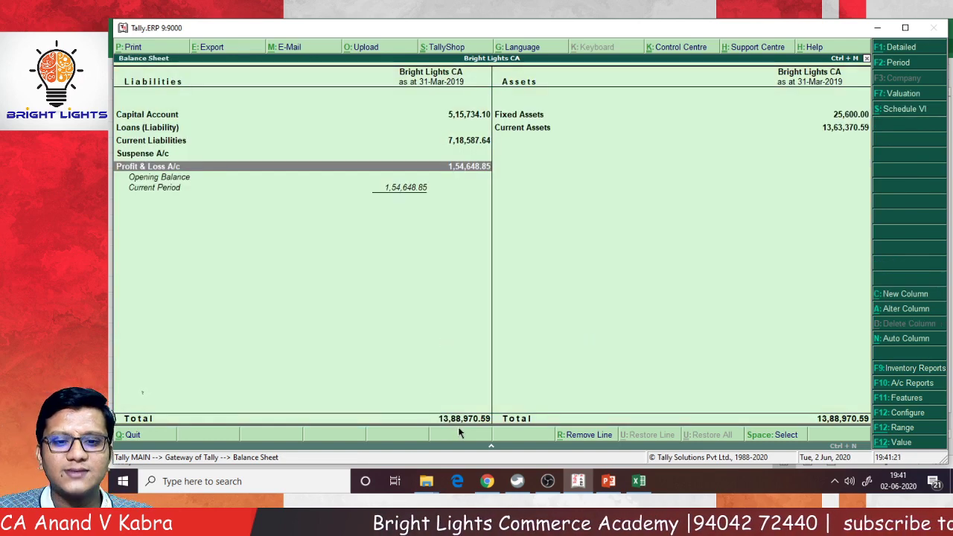
key("alt+Tab")
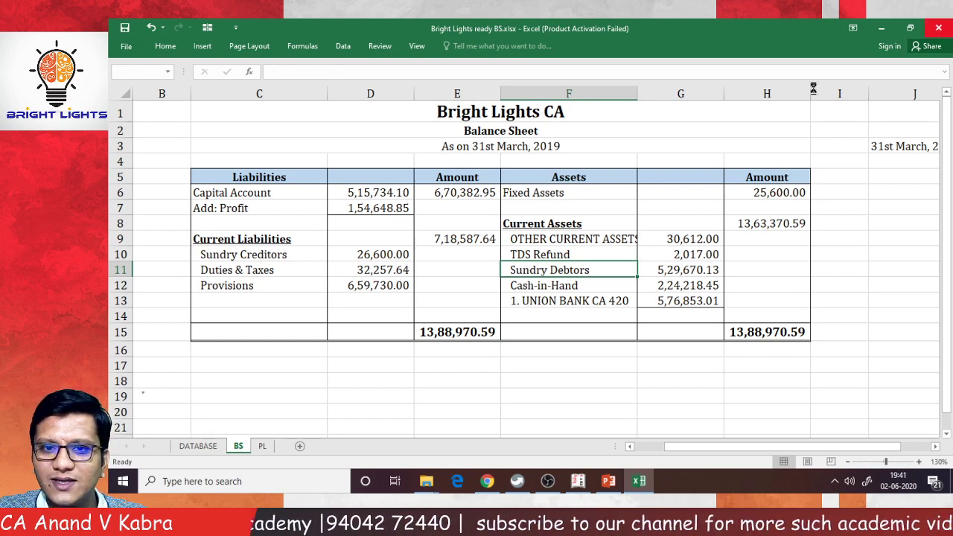
- Close the Bright Lights ready BS workbook and quit Tally.ERP 9
left_click(939, 28)
key("Escape")
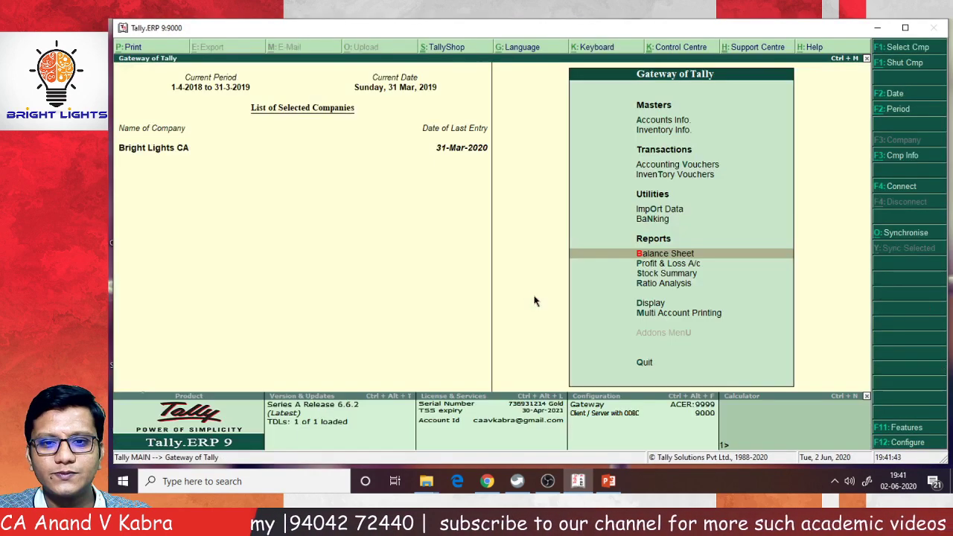
key("Escape")
key("Return")
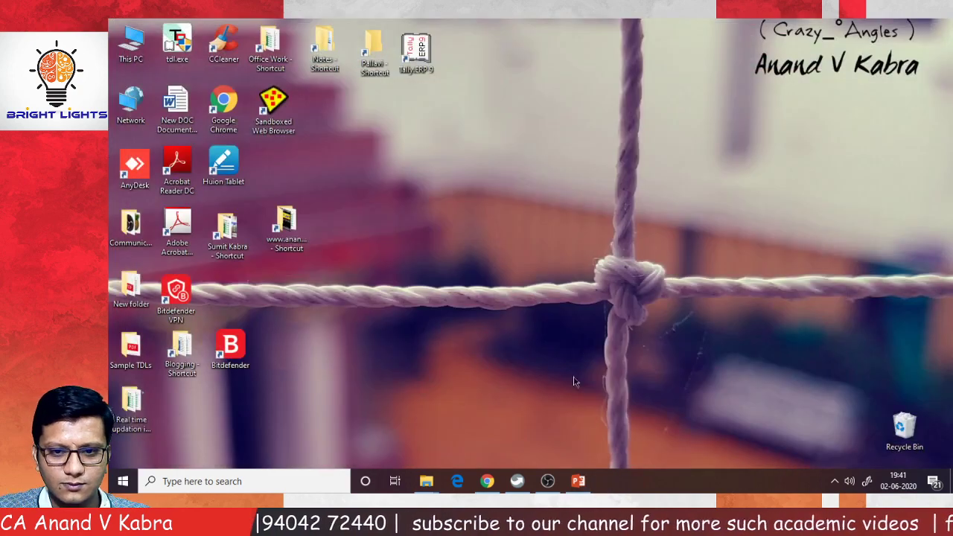
- Switch to the TAlly To Excel.pptx presentation in PowerPoint and start its slide show
left_click(578, 481)
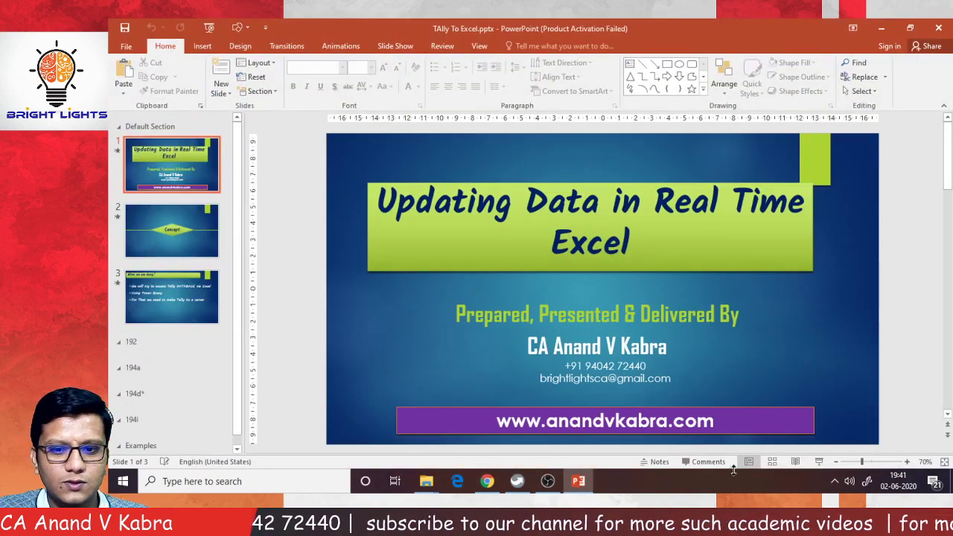
left_click(819, 461)
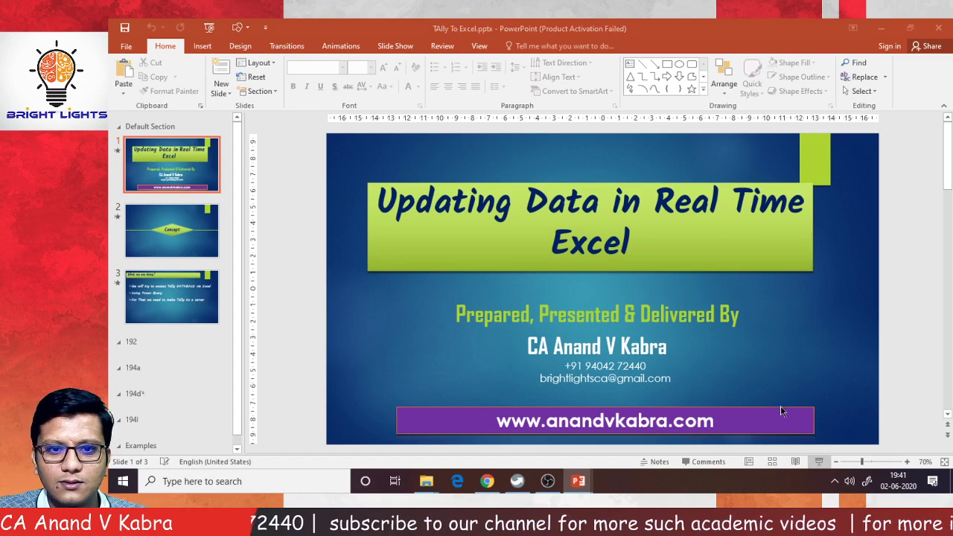
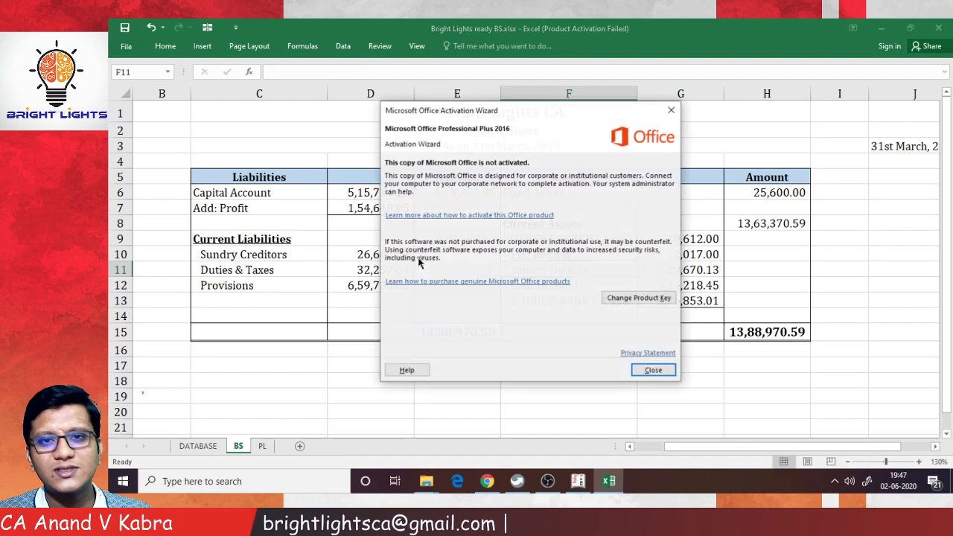
- Close the ready BS workbook, open Bright Lights BS - Blank.xlsx without activating Office and view its PL sheet
key("Escape")
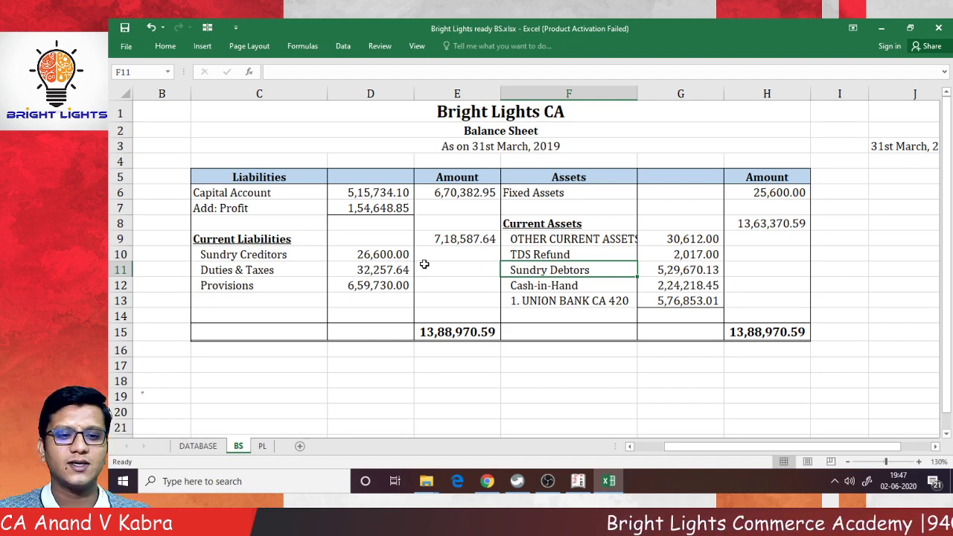
left_click(939, 28)
left_click(480, 265)
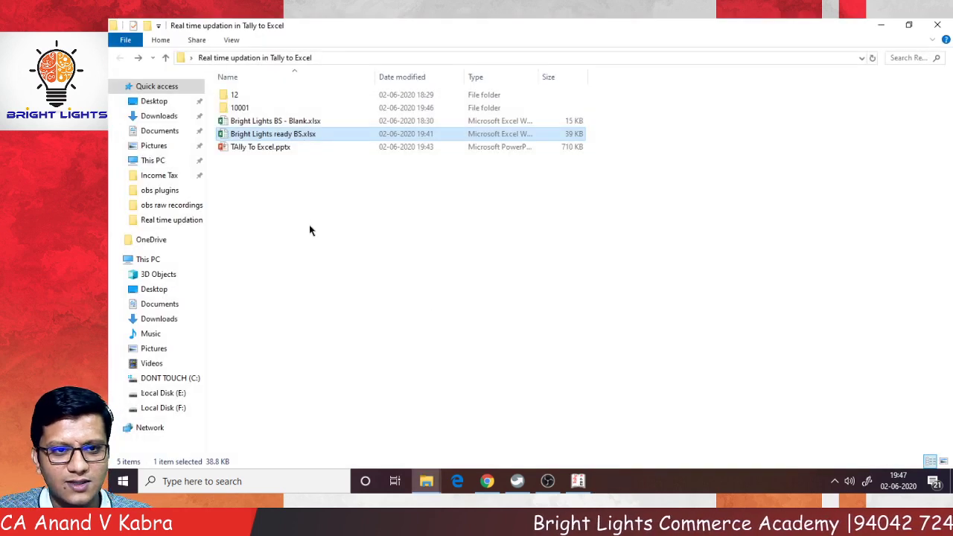
double_click(307, 124)
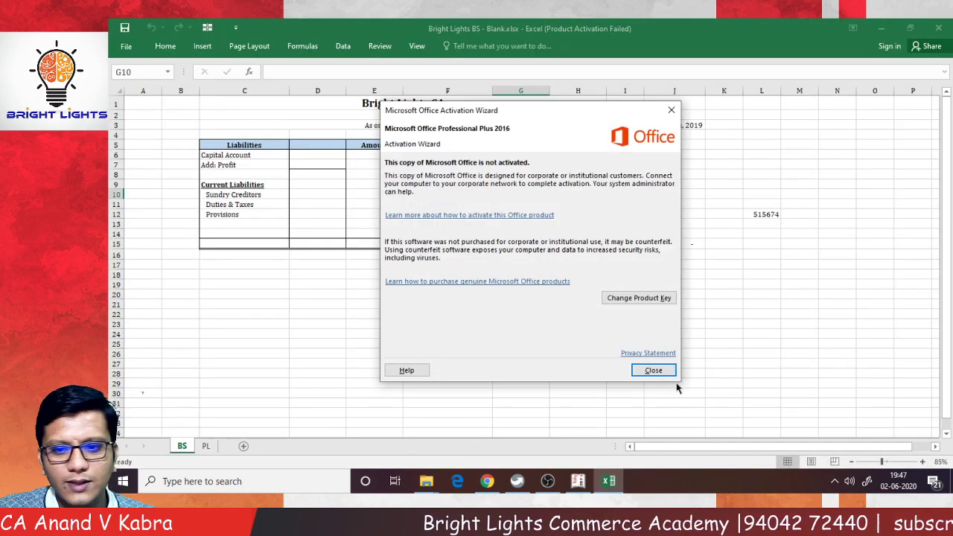
left_click(655, 371)
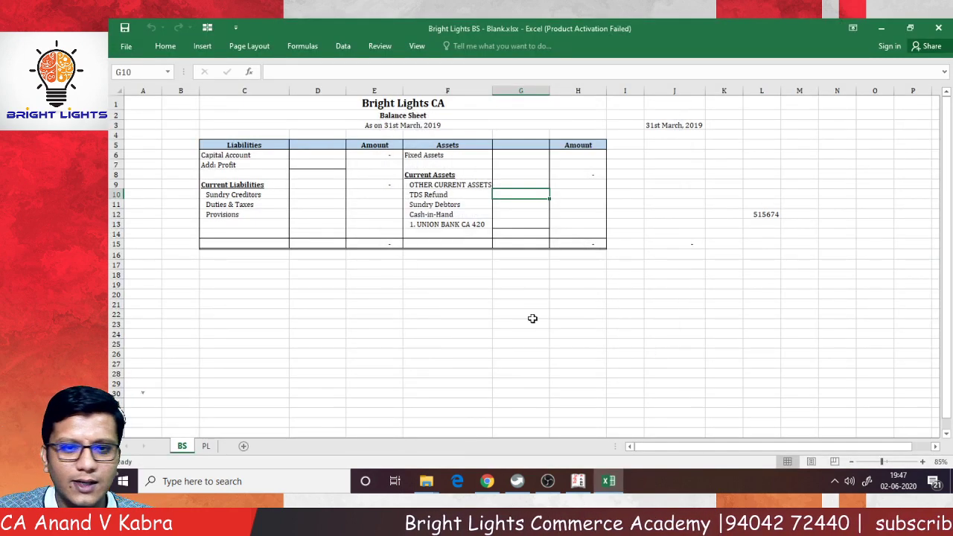
left_click(208, 446)
scroll(229, 364, "up", 8)
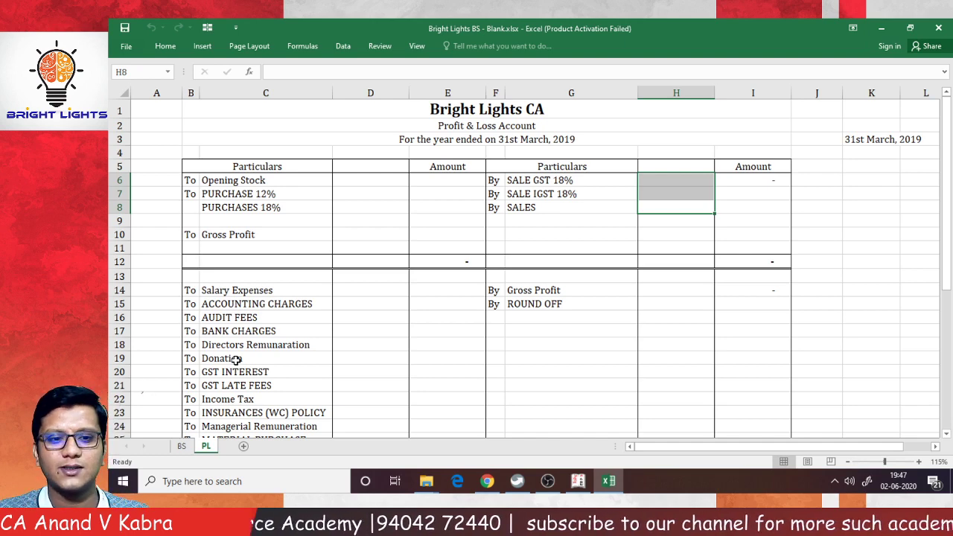
- Add a new worksheet after the PL sheet and name it Database
left_click(242, 447)
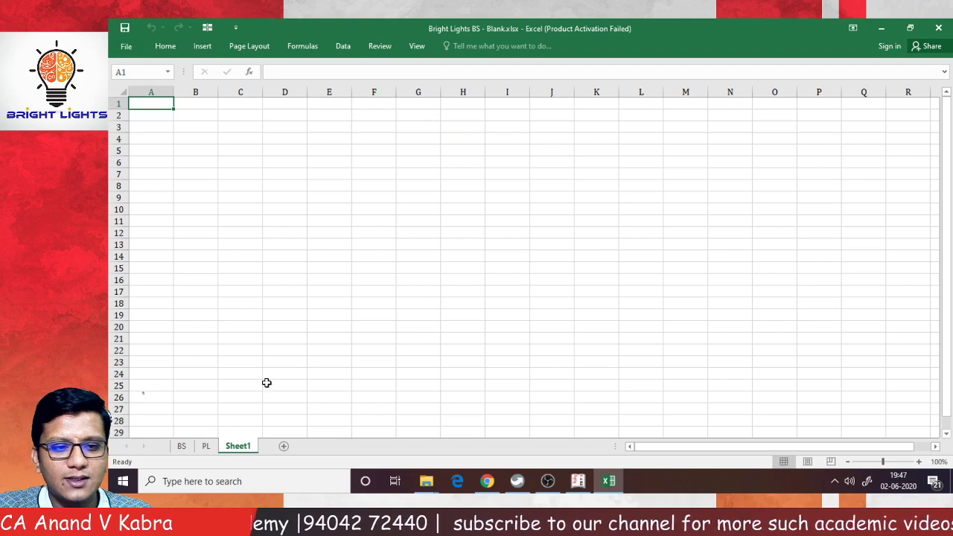
double_click(231, 446)
type("D")
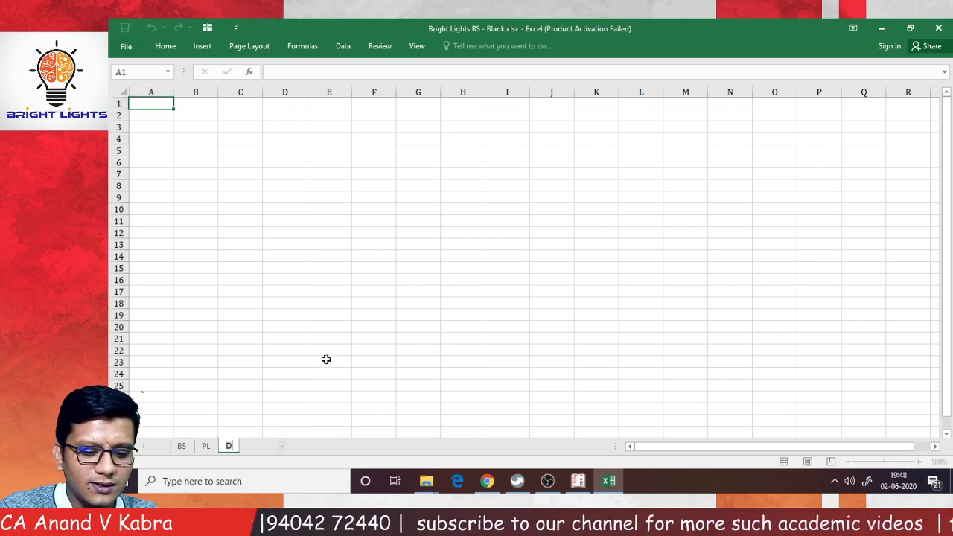
type("atabase")
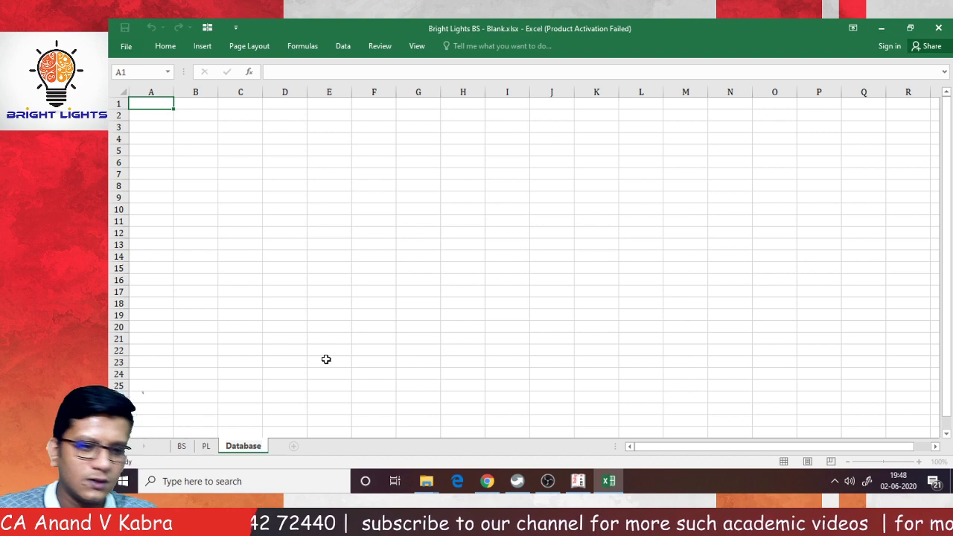
left_click(328, 360)
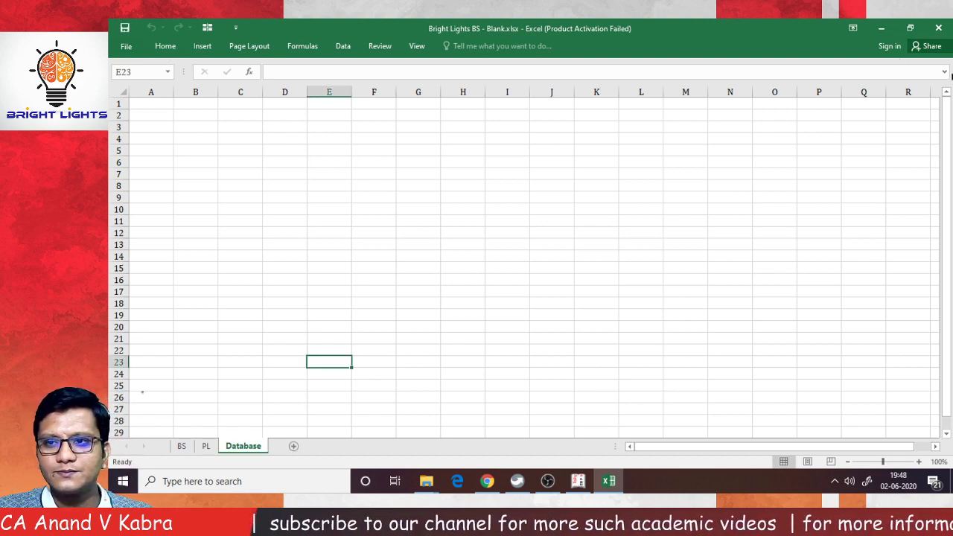
left_click(849, 31)
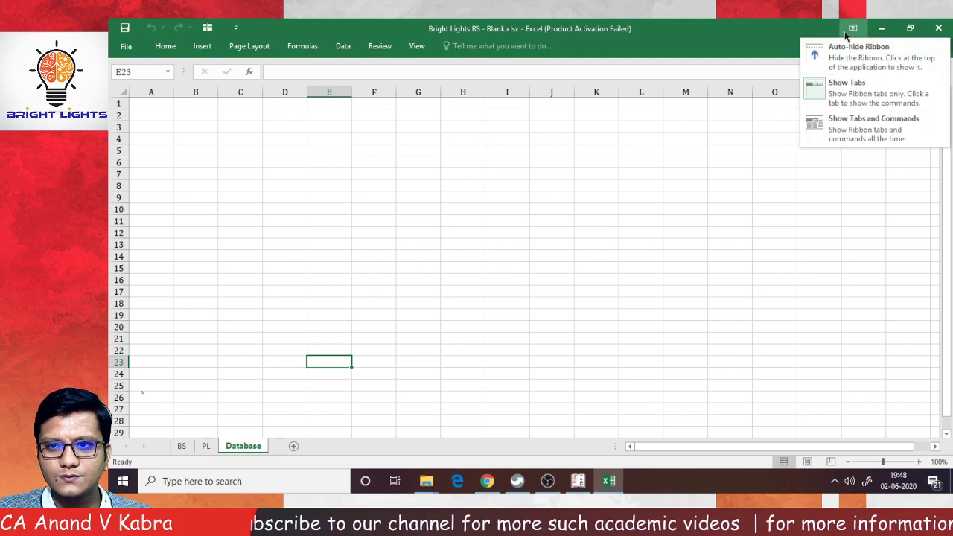
left_click(857, 82)
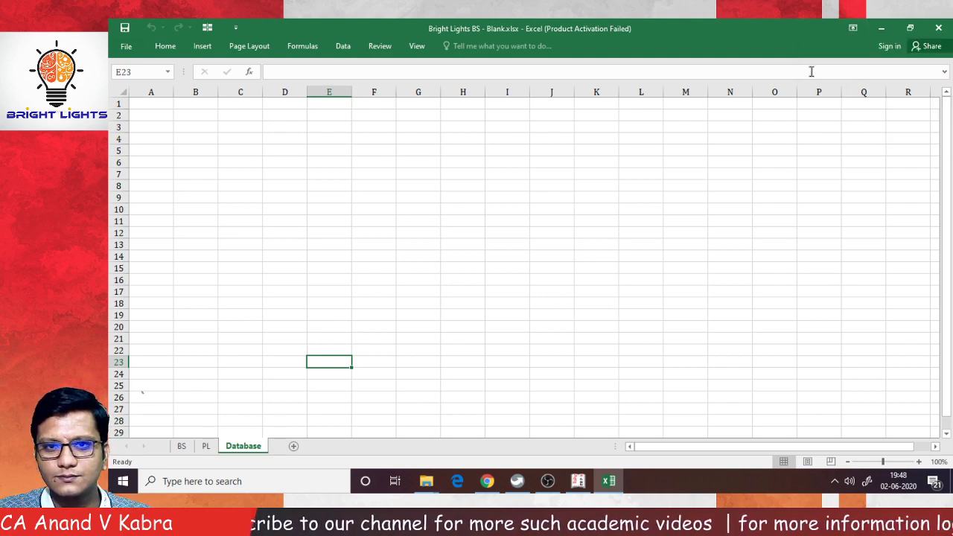
left_click(853, 36)
left_click(852, 34)
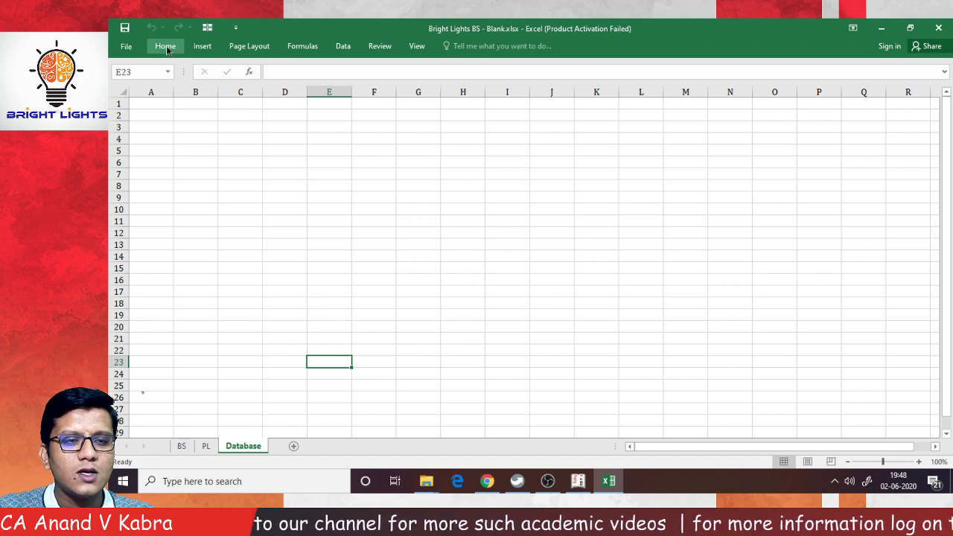
left_click(343, 47)
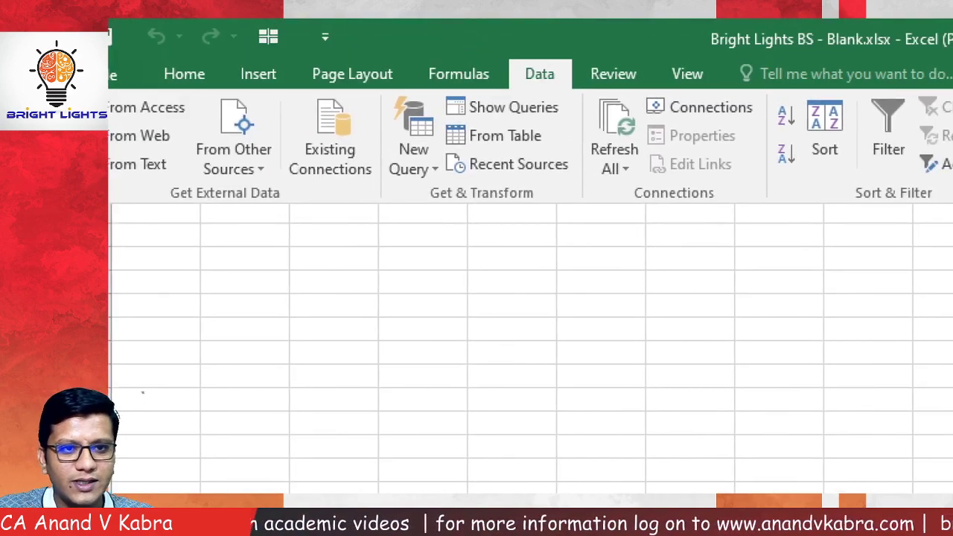
key("Escape")
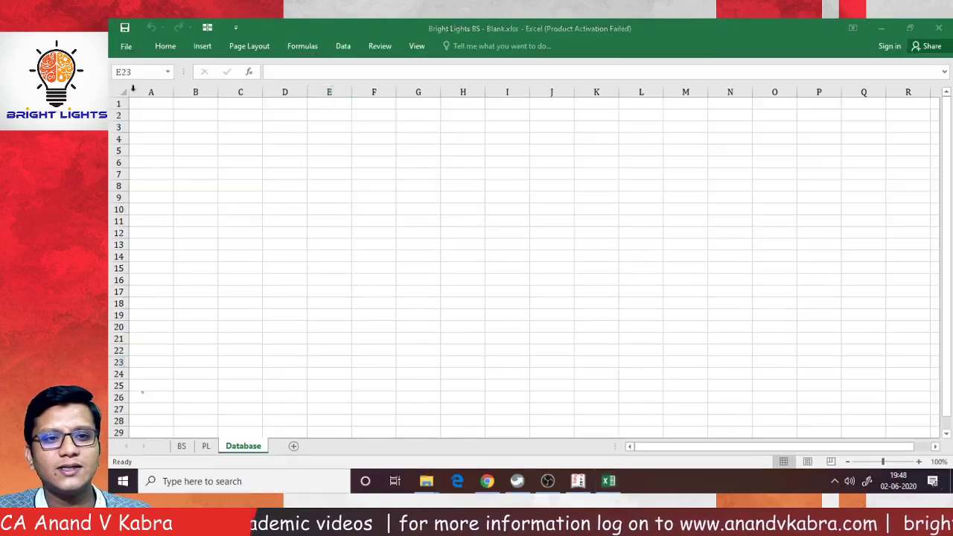
- Start an external data import from Microsoft Query and select the TallyODBC64_9000 database as the data source
double_click(343, 46)
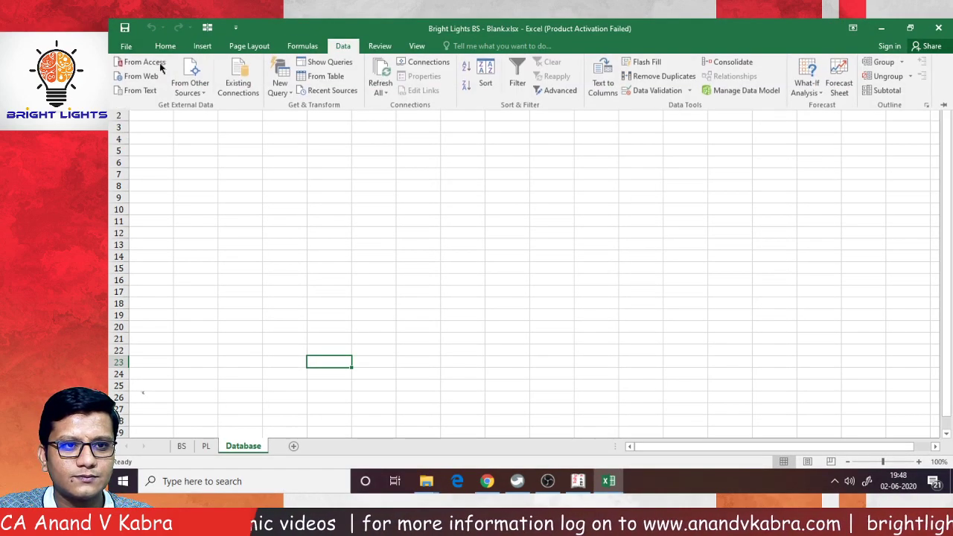
left_click(191, 74)
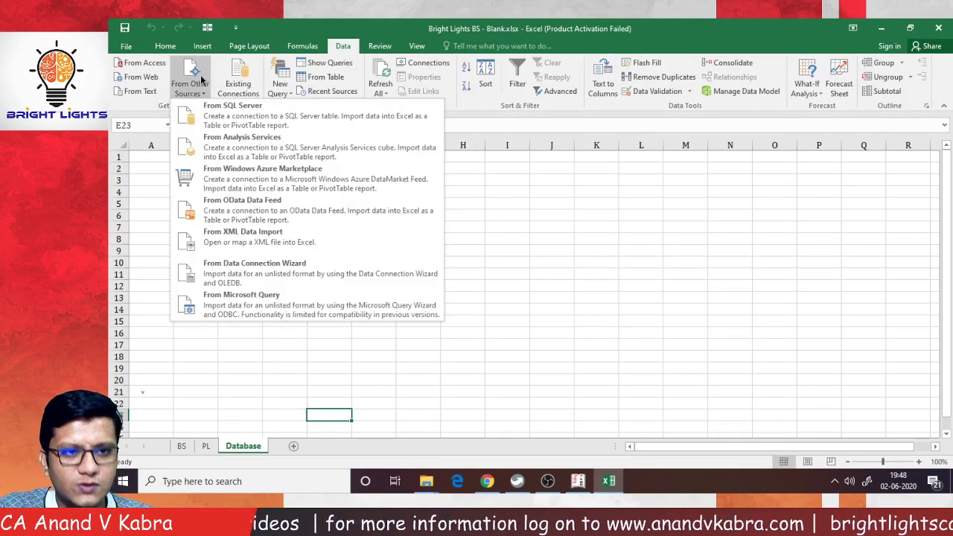
left_click(275, 307)
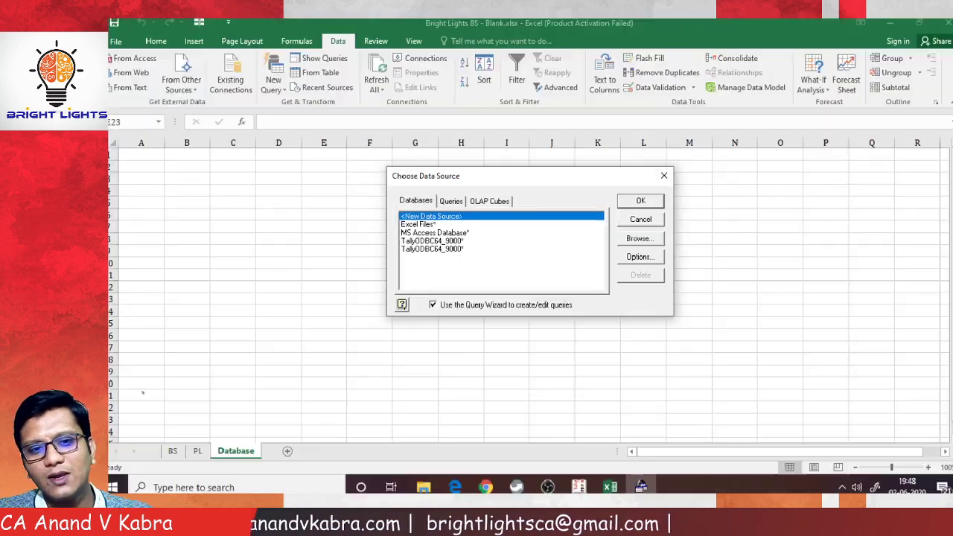
left_click(358, 233)
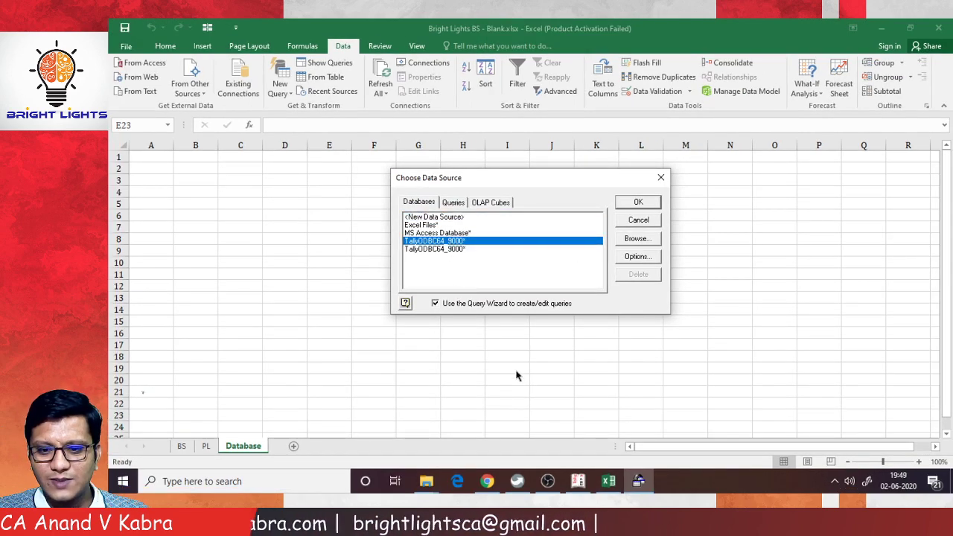
- Switch to Tally.ERP 9 to check its ODBC configuration, return to Microsoft Query and connect to the TallyODBC64_9000 data source
left_click(577, 481)
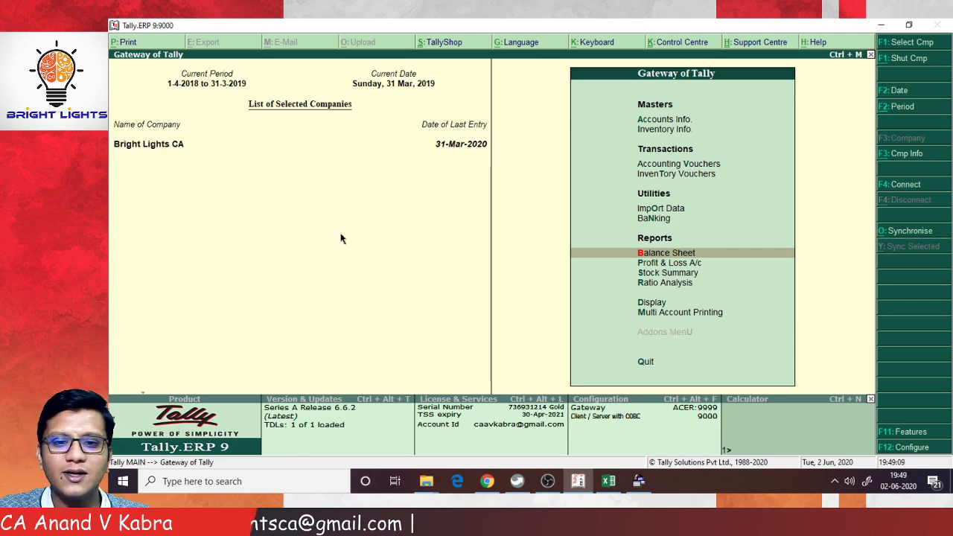
left_click(638, 481)
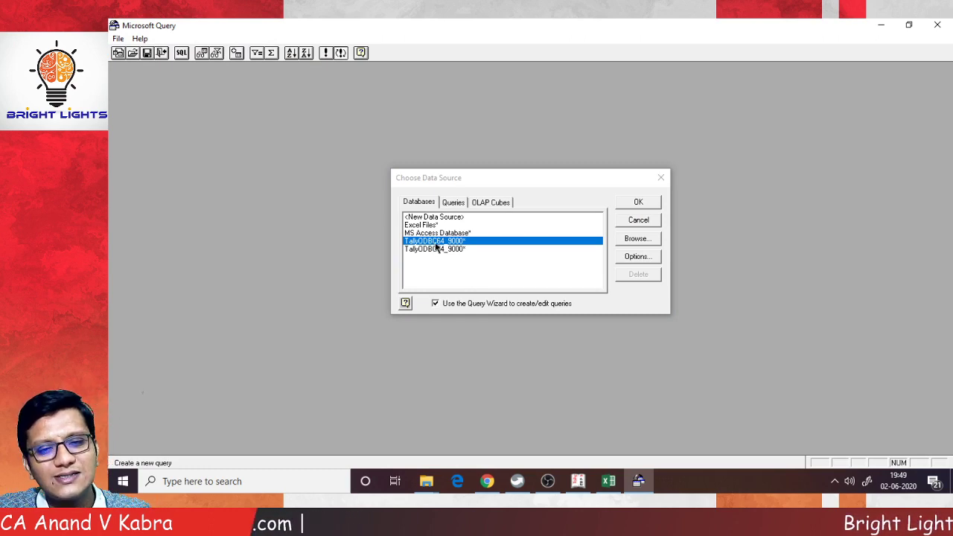
left_click(639, 203)
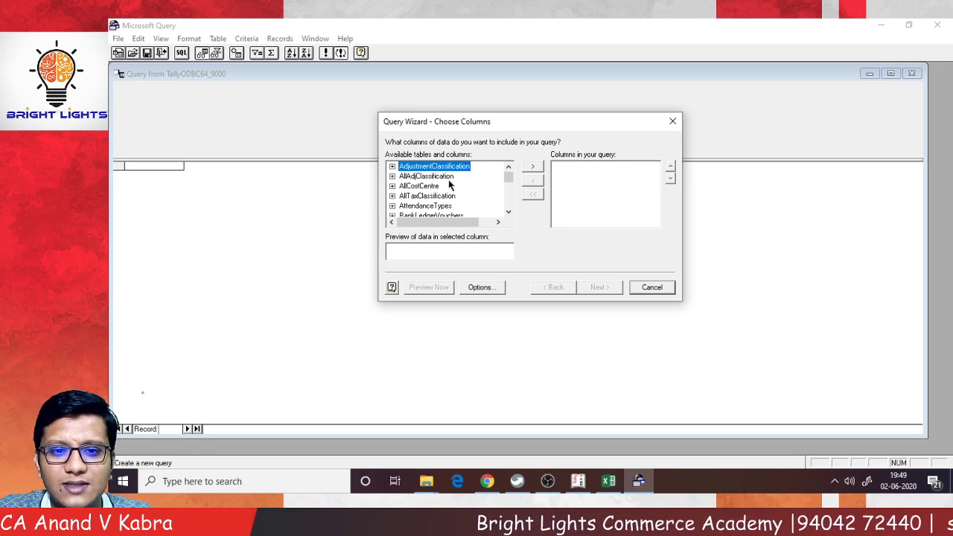
- Find the Ledger table in the query's available tables and expand it to list its columns
left_click(508, 212)
left_click(509, 213)
left_click(508, 212)
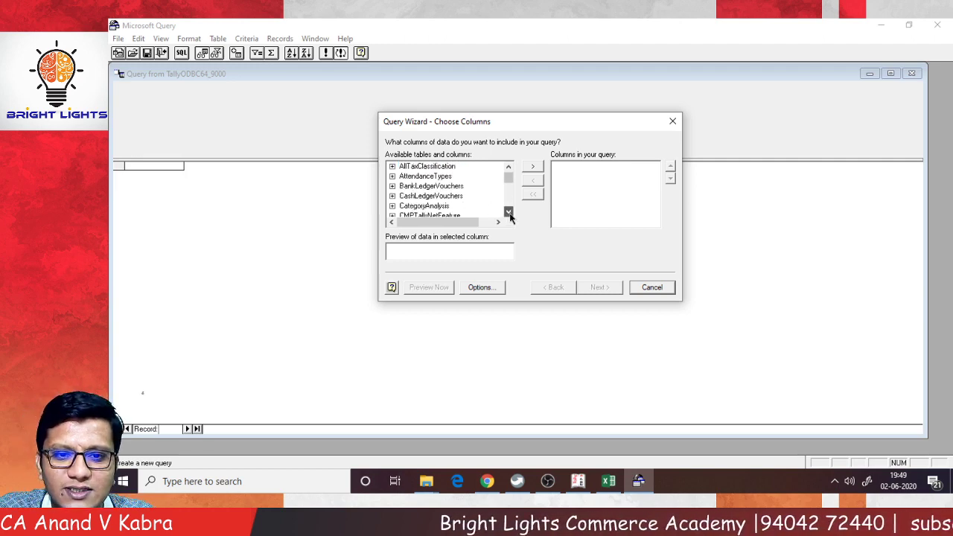
left_click(509, 212)
left_click(509, 212)
left_click(508, 212)
left_click(509, 212)
left_click(508, 212)
left_click(509, 212)
left_click(508, 212)
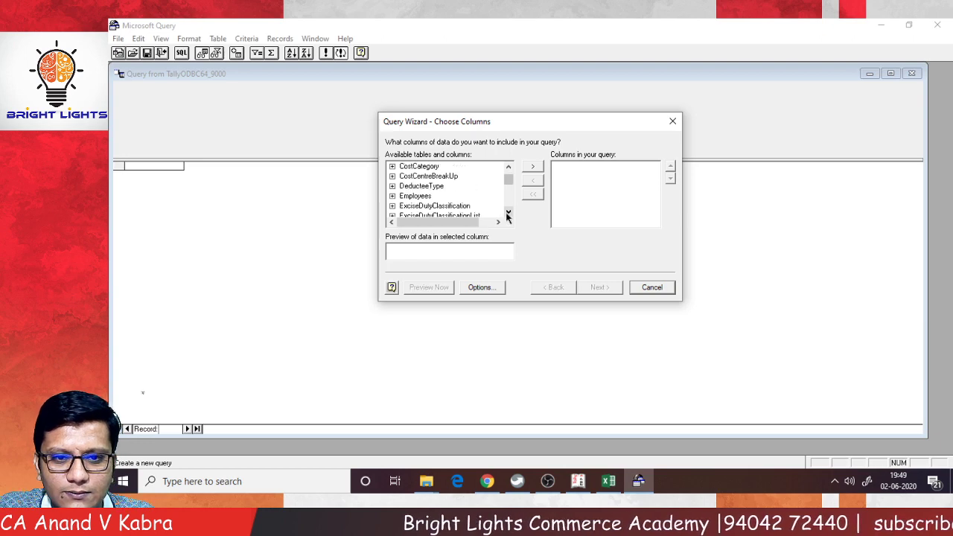
left_click(508, 212)
left_click(509, 212)
left_click(507, 214)
left_click(507, 214)
left_click(507, 214)
left_click(507, 214)
left_click(507, 214)
left_click(507, 213)
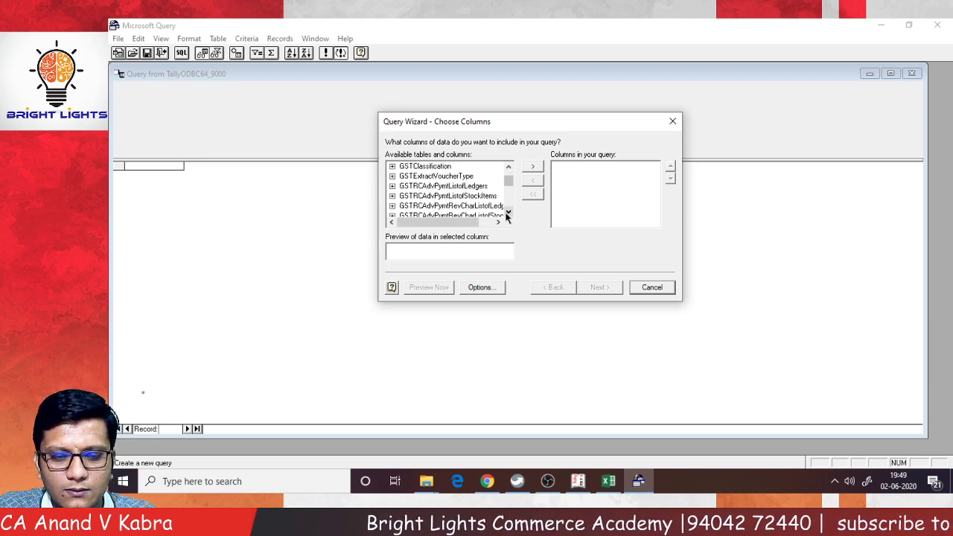
left_click(507, 213)
left_click(507, 213)
left_click(507, 214)
left_click(507, 214)
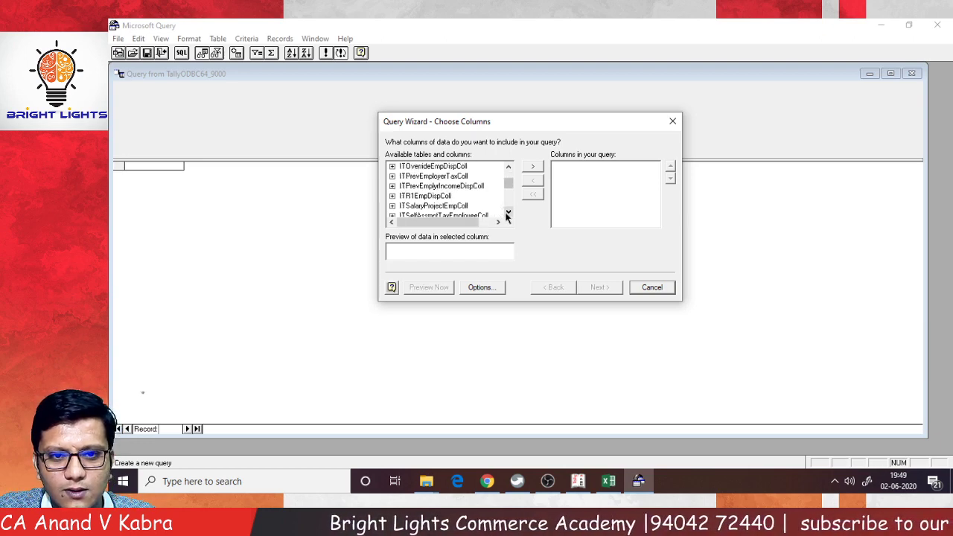
left_click(507, 214)
scroll(505, 214, "down", 3)
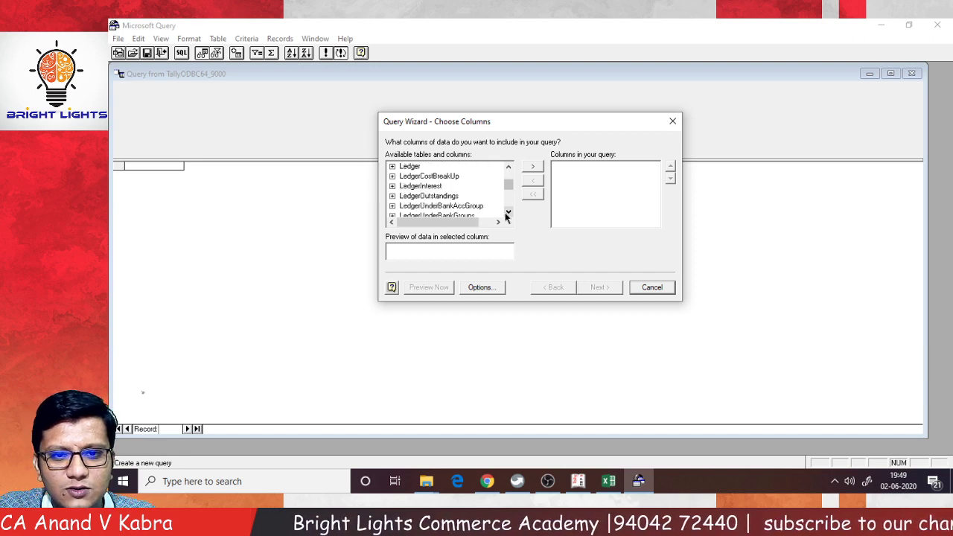
scroll(506, 213, "up", 1)
left_click(393, 196)
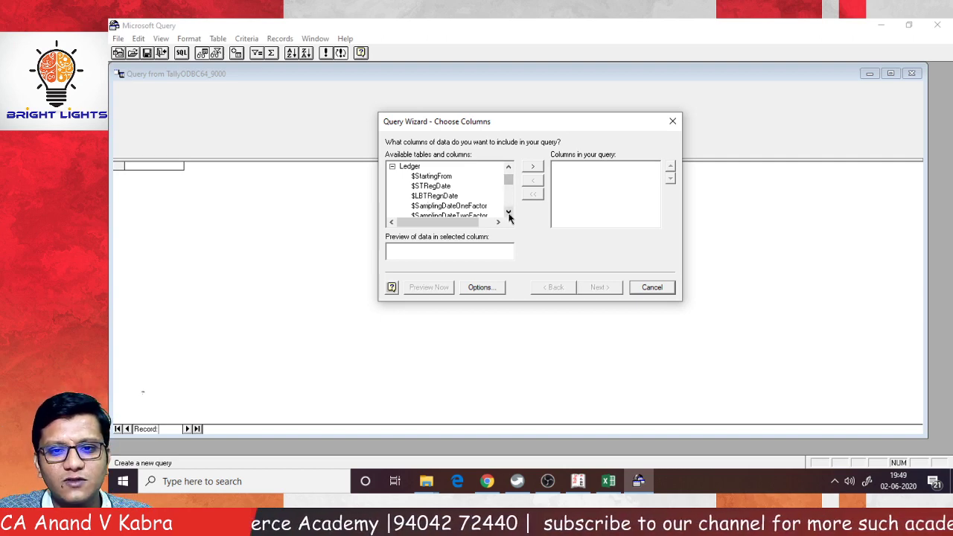
- Add the Ledger table's $Name column to the query
left_click(452, 197)
scroll(451, 199, "down", 1)
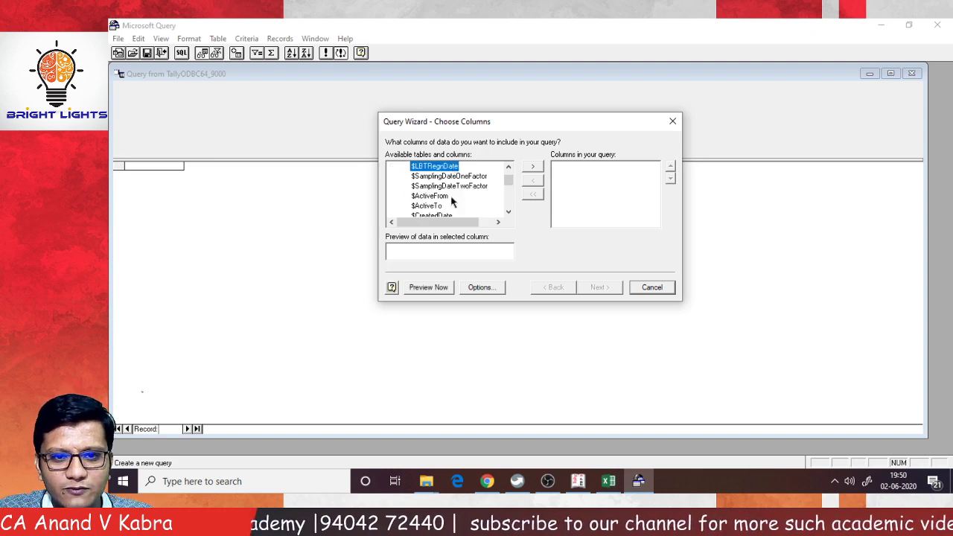
scroll(452, 199, "down", 6)
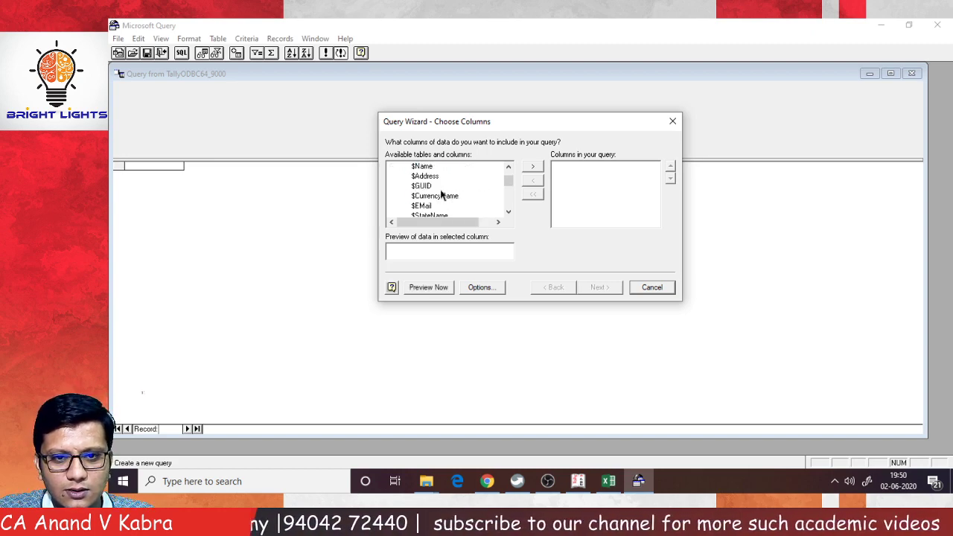
left_click(426, 167)
left_click(533, 167)
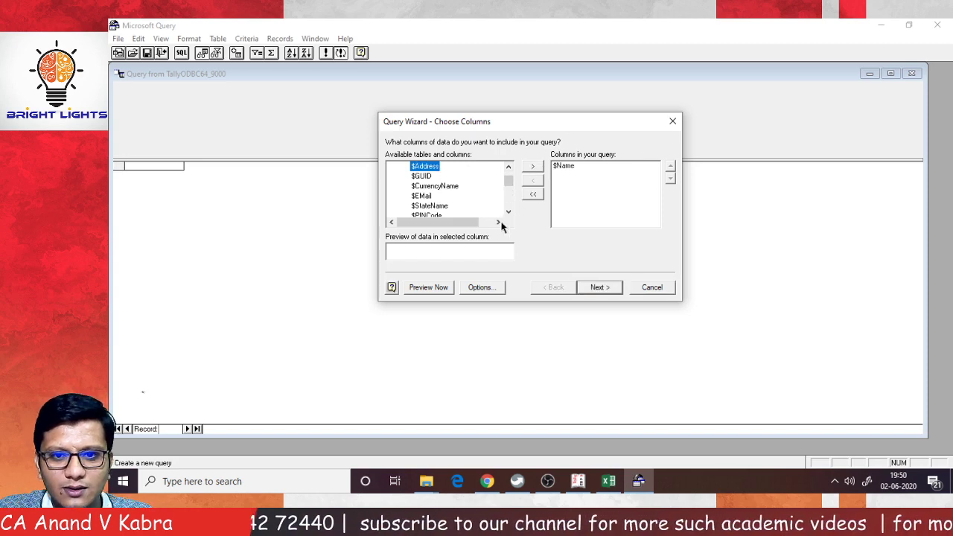
- Add the $_ThisYearBalance and $_LastInterestDate columns of the Ledger table to the query
left_click(509, 213)
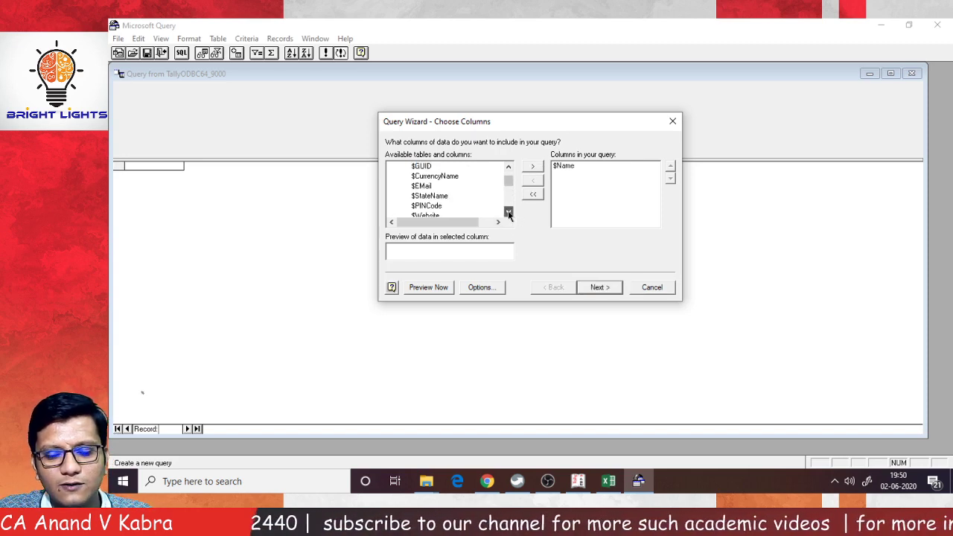
left_click(508, 213)
left_click(509, 213)
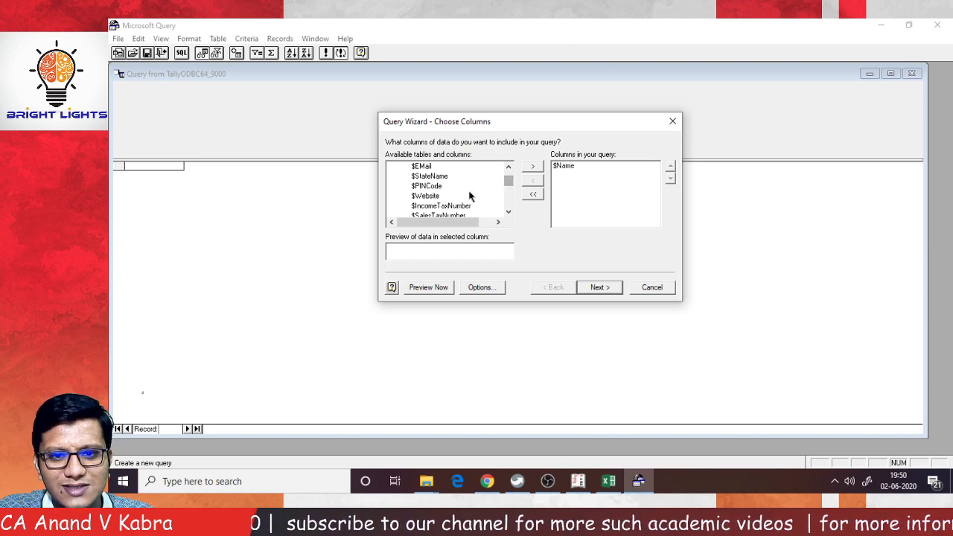
scroll(469, 196, "down", 5)
scroll(469, 196, "down", 2)
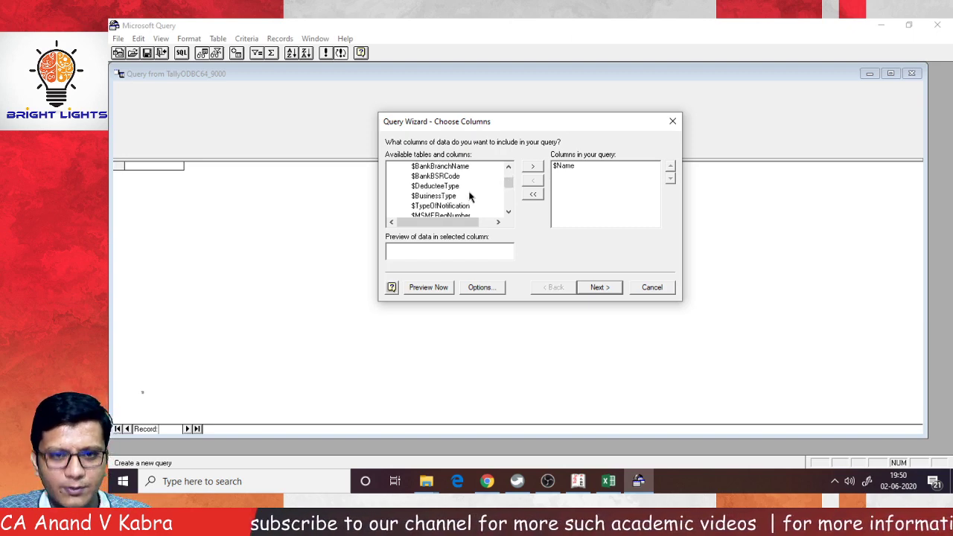
scroll(471, 195, "down", 6)
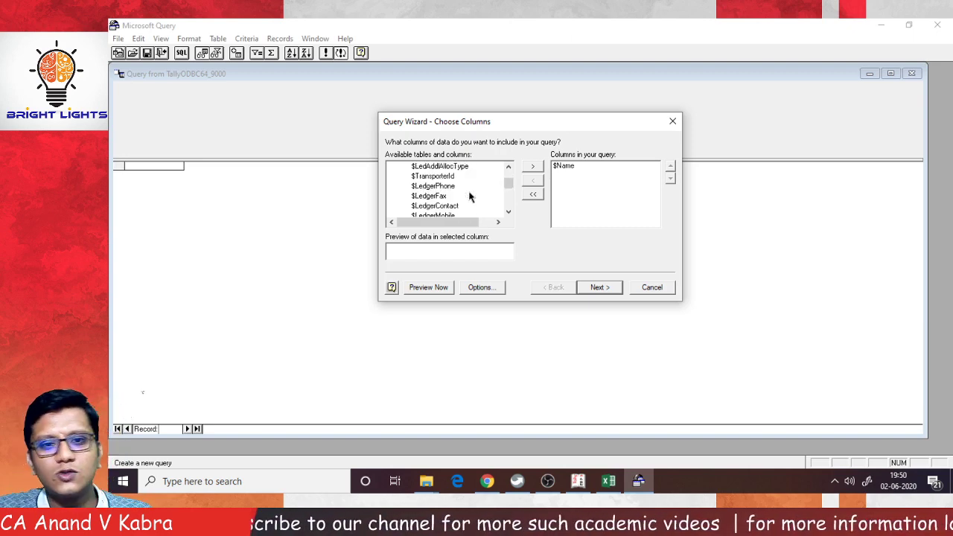
scroll(476, 190, "down", 6)
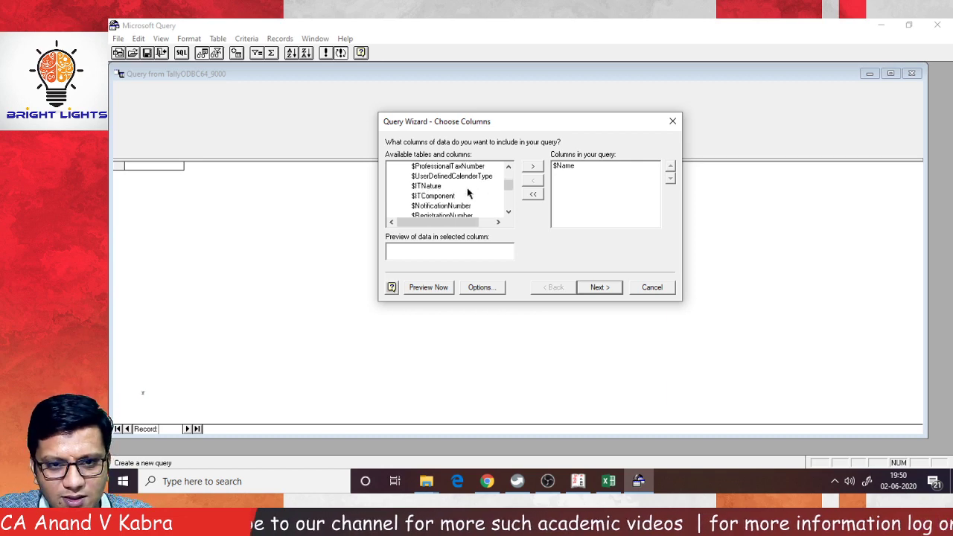
scroll(468, 193, "down", 6)
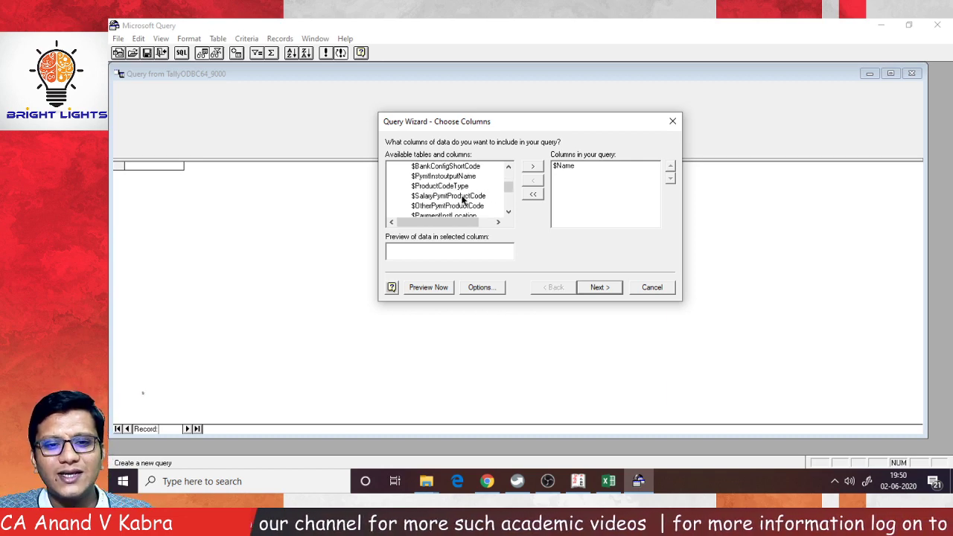
scroll(462, 198, "down", 6)
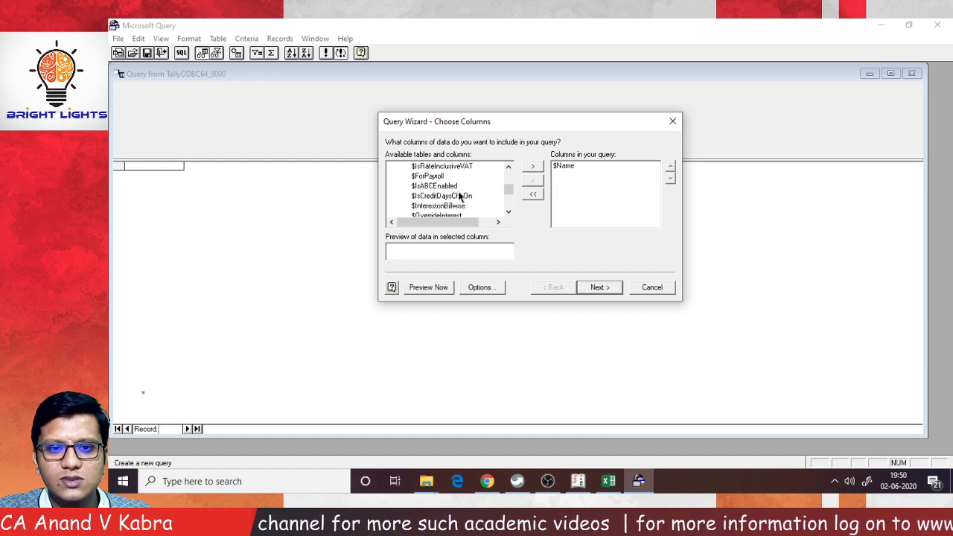
scroll(459, 195, "down", 8)
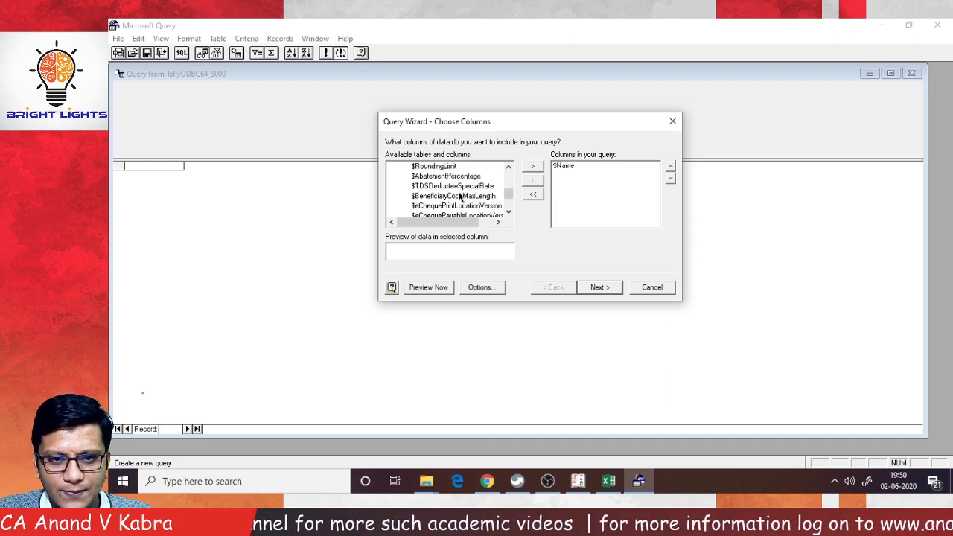
scroll(459, 196, "down", 8)
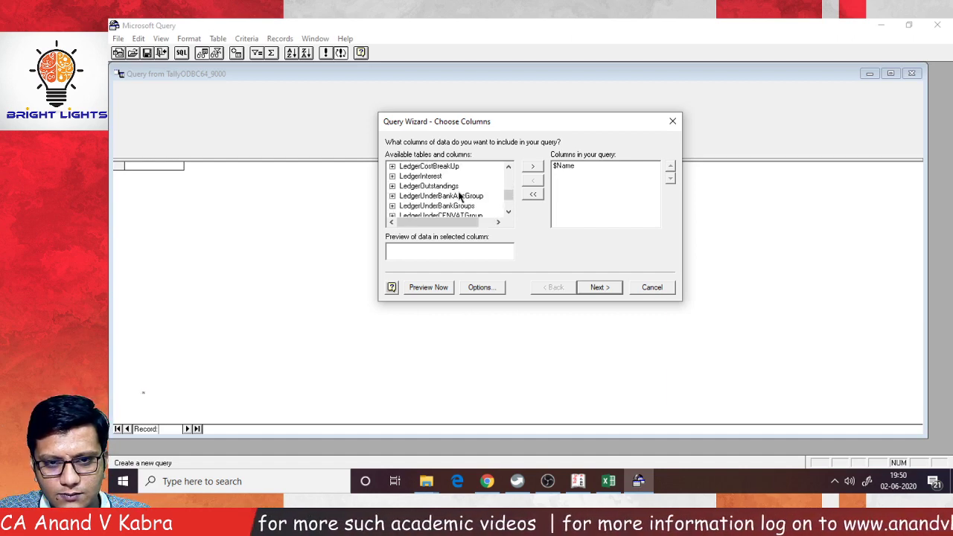
scroll(459, 196, "up", 1)
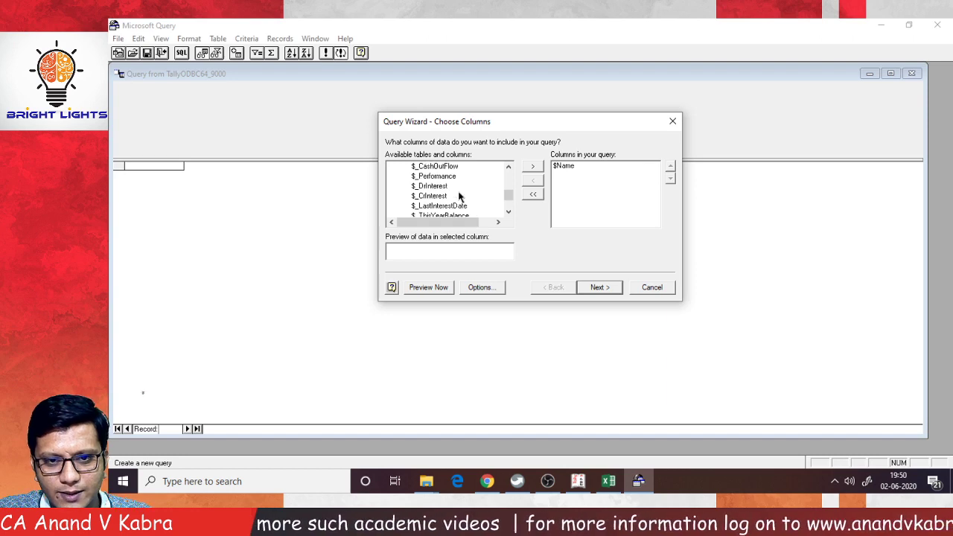
scroll(460, 196, "down", 1)
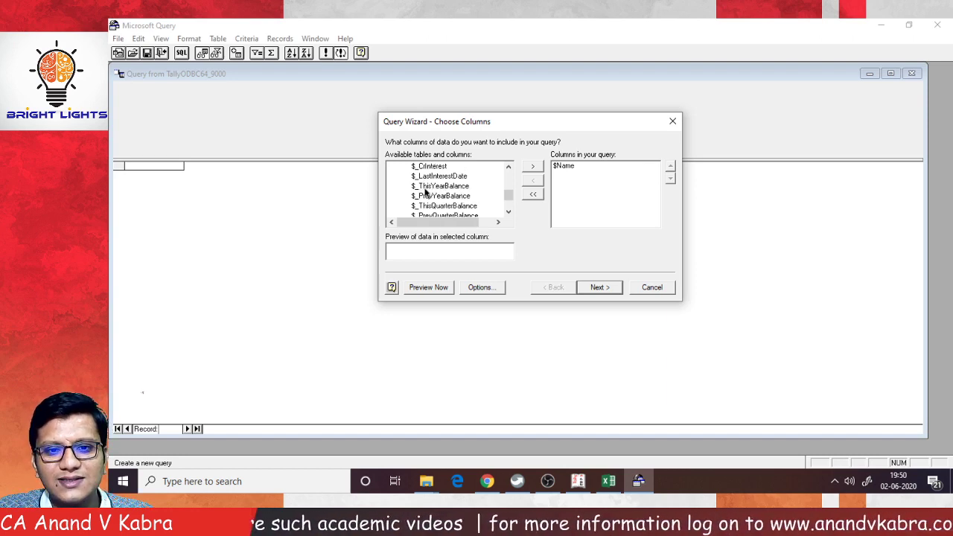
left_click(428, 187)
left_click(533, 168)
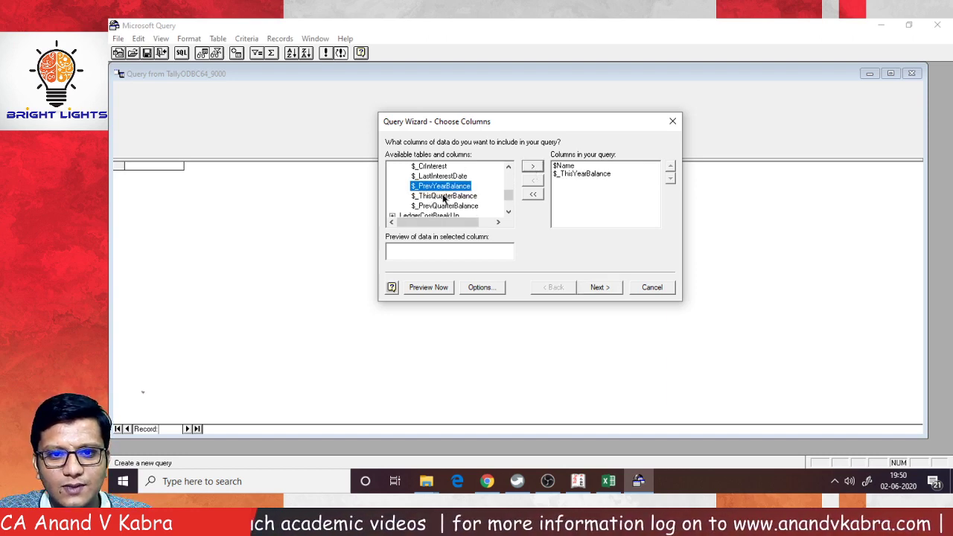
left_click(438, 176)
left_click(534, 168)
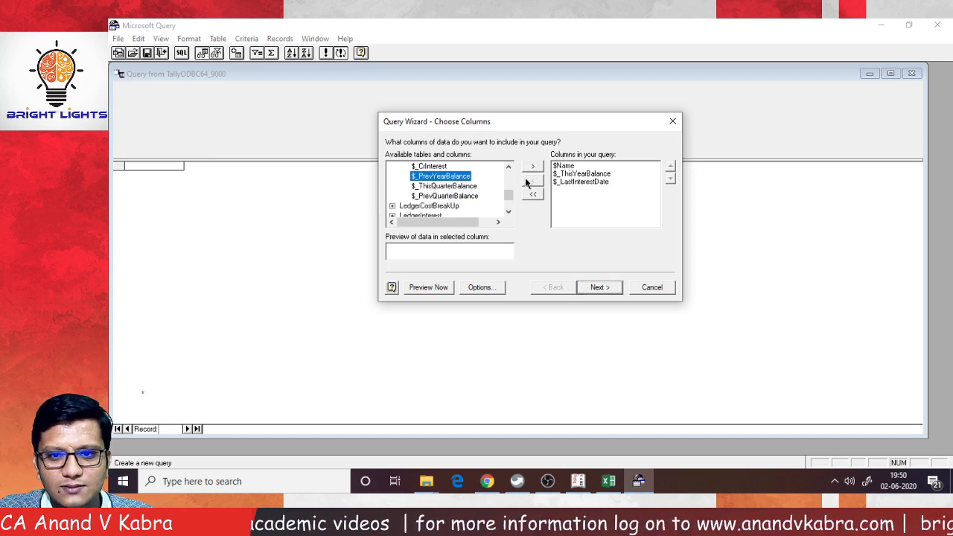
- Add the Ledger table's $OpeningBalance column to the query
scroll(457, 199, "up", 1)
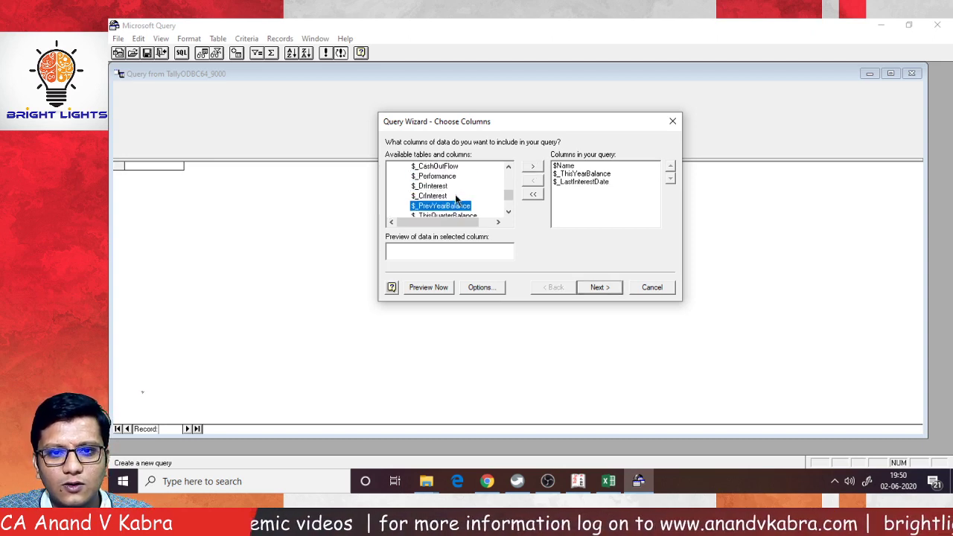
scroll(458, 198, "up", 2)
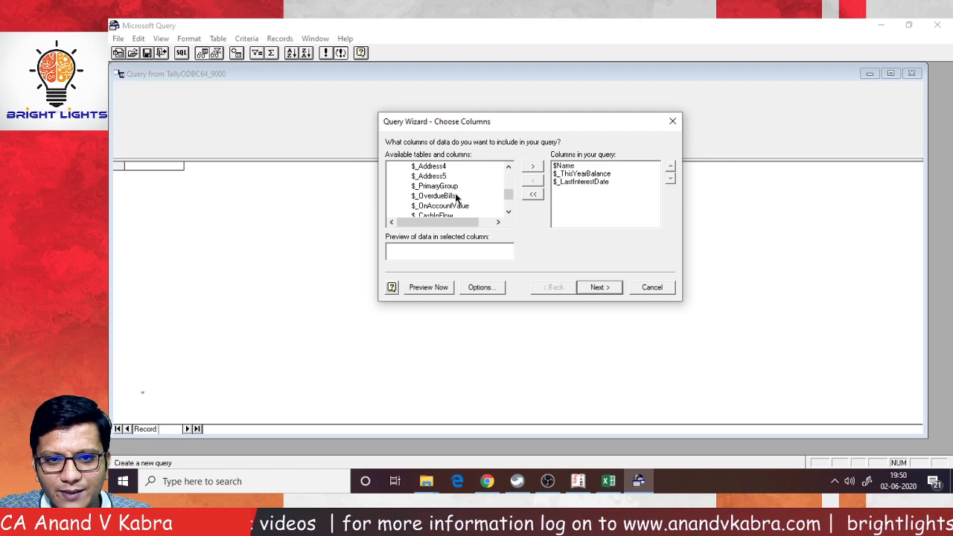
scroll(457, 198, "up", 3)
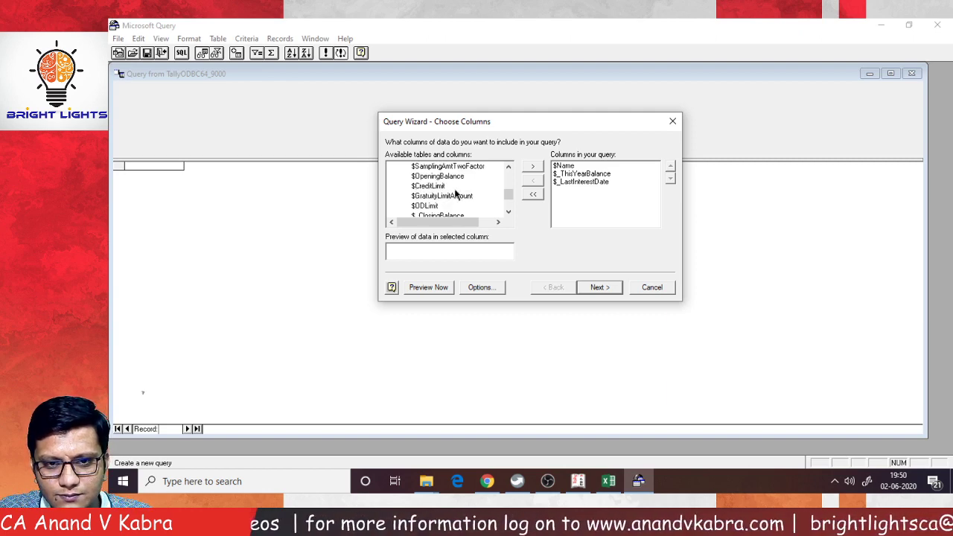
left_click(458, 177)
left_click(532, 166)
- Add the Ledger table's $_ClosingBalance column to the query and remove the mistakenly included $_Address1 column
scroll(478, 188, "up", 1)
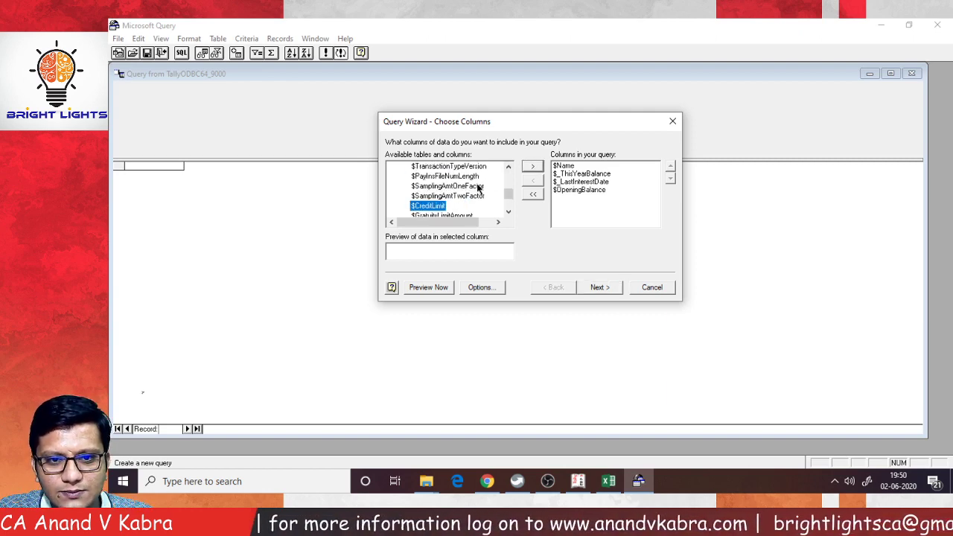
scroll(469, 191, "up", 3)
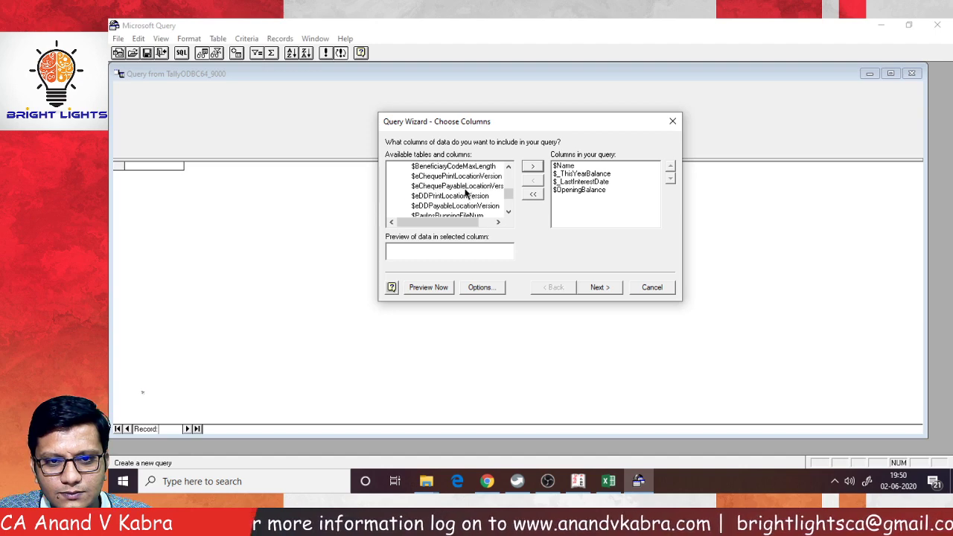
scroll(466, 193, "down", 3)
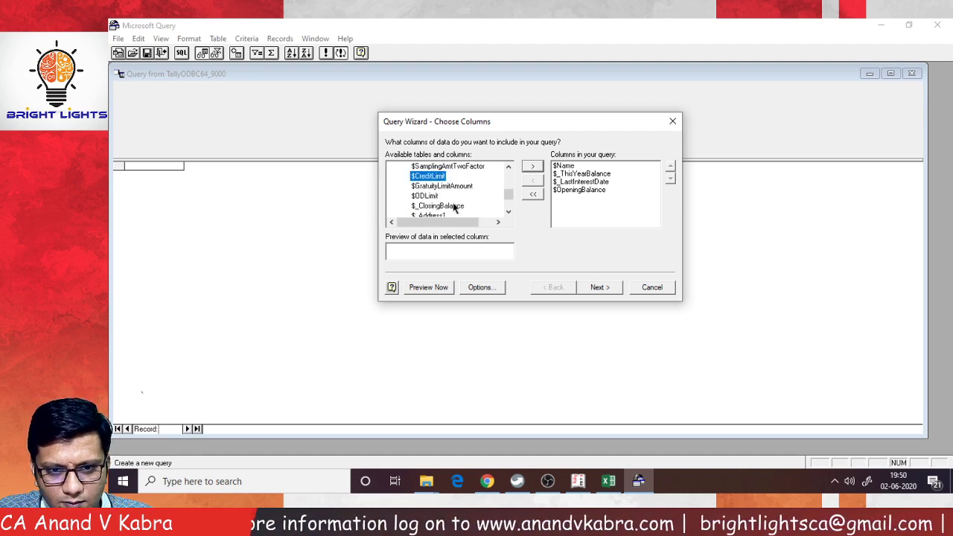
double_click(455, 205)
left_click(533, 166)
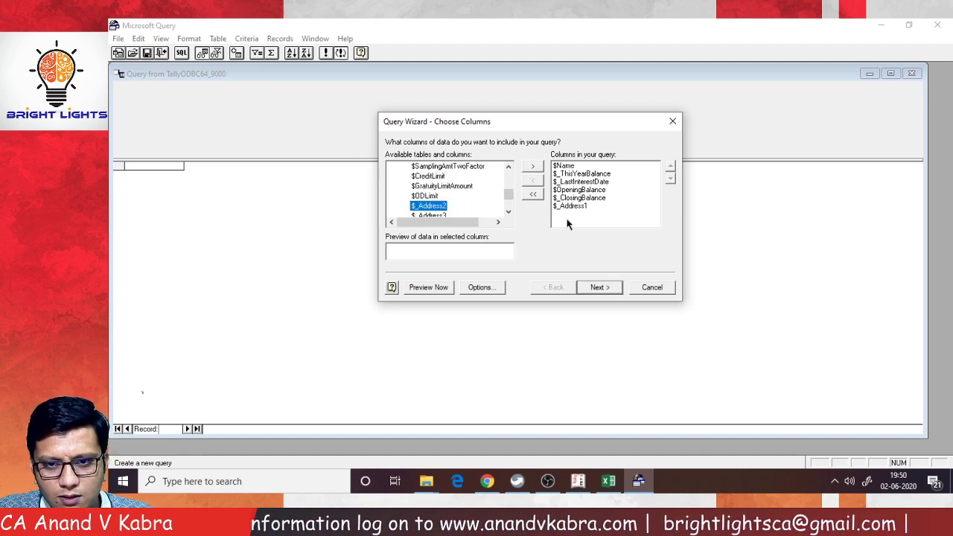
left_click(570, 207)
left_click(532, 181)
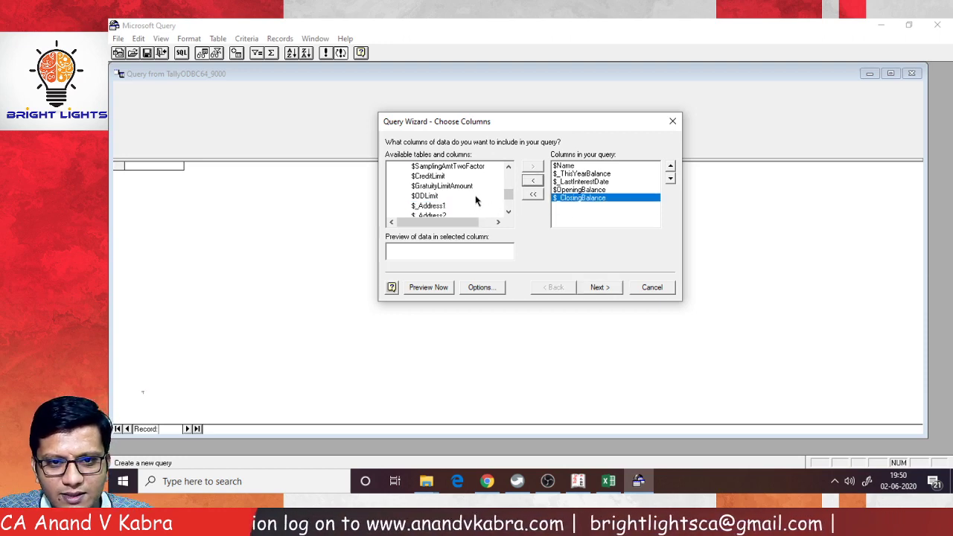
- Add the Ledger table's $_PrimaryGroup column to the query
scroll(475, 199, "up", 2)
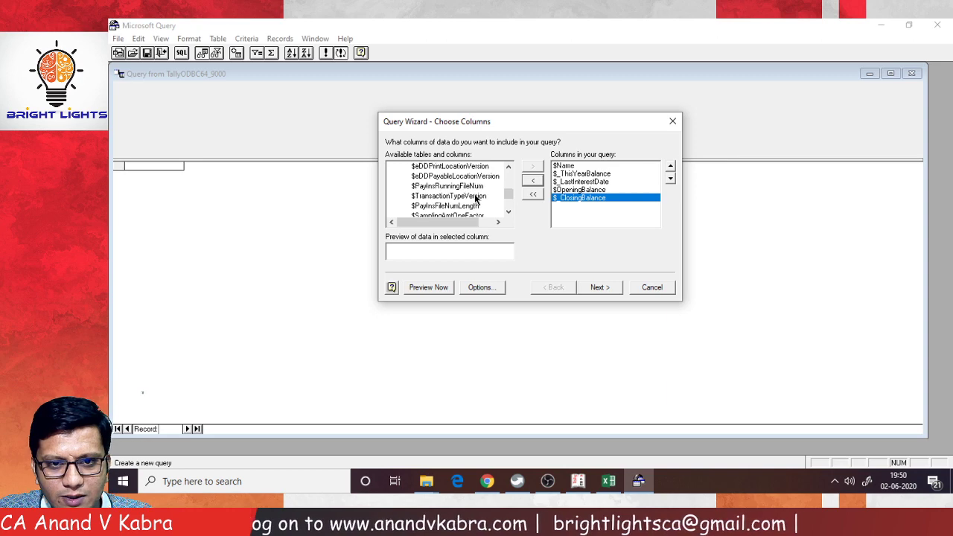
scroll(475, 199, "up", 1)
scroll(475, 199, "down", 5)
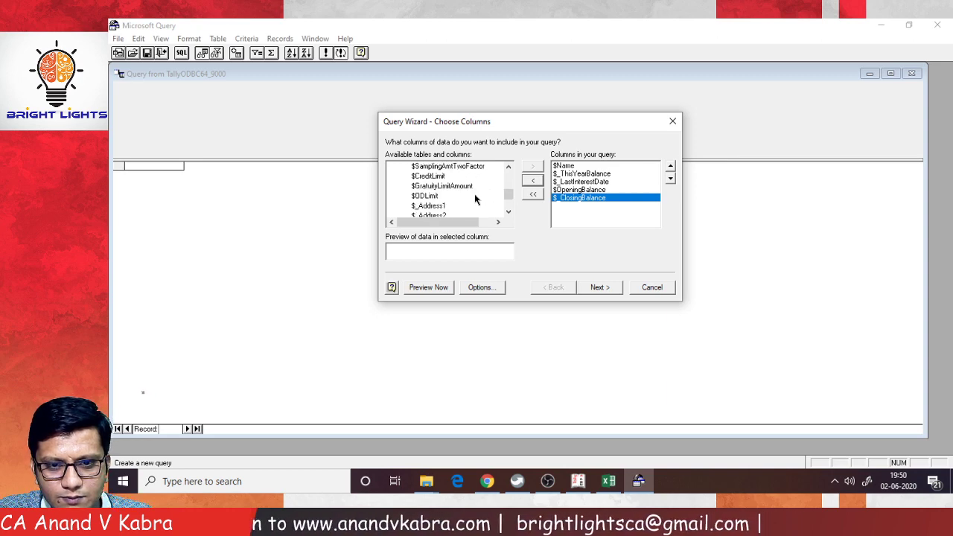
scroll(475, 199, "down", 2)
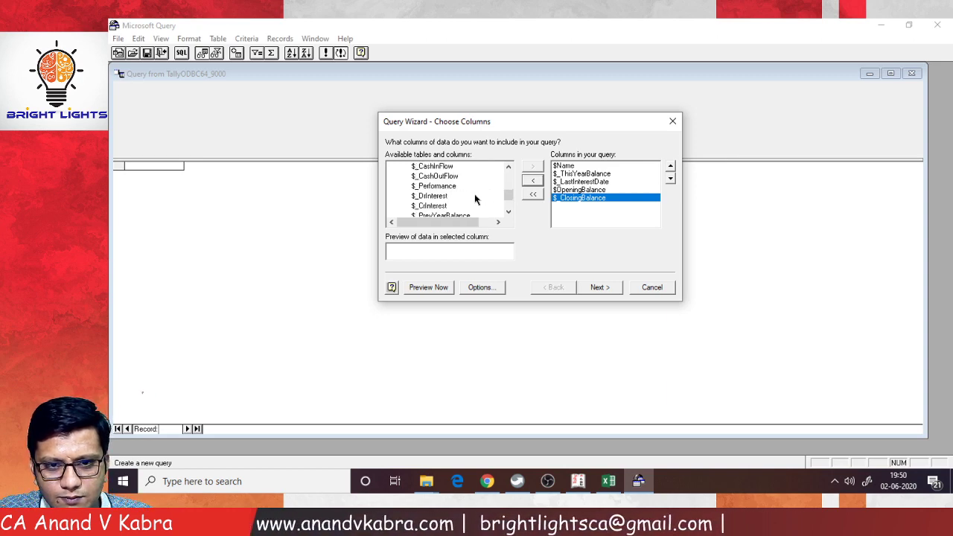
scroll(451, 196, "down", 1)
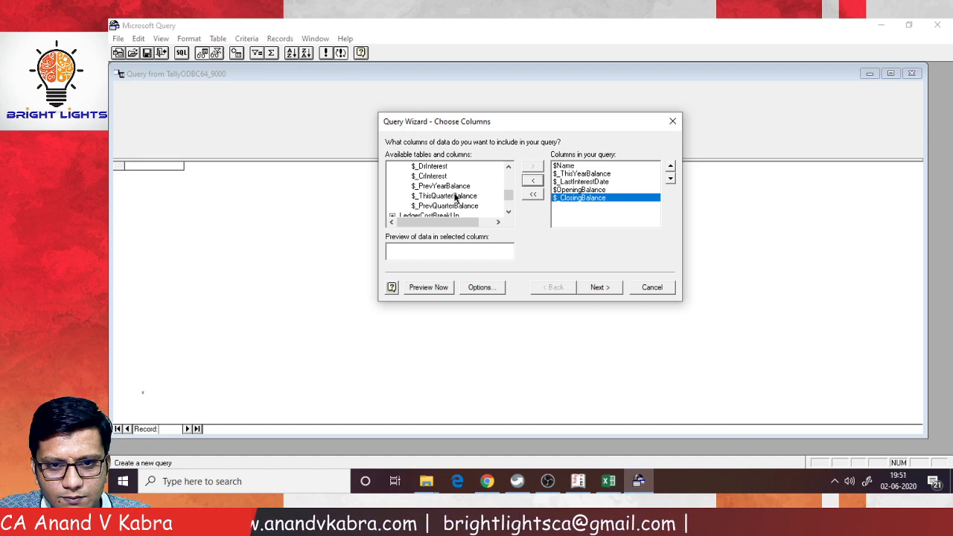
scroll(455, 197, "up", 2)
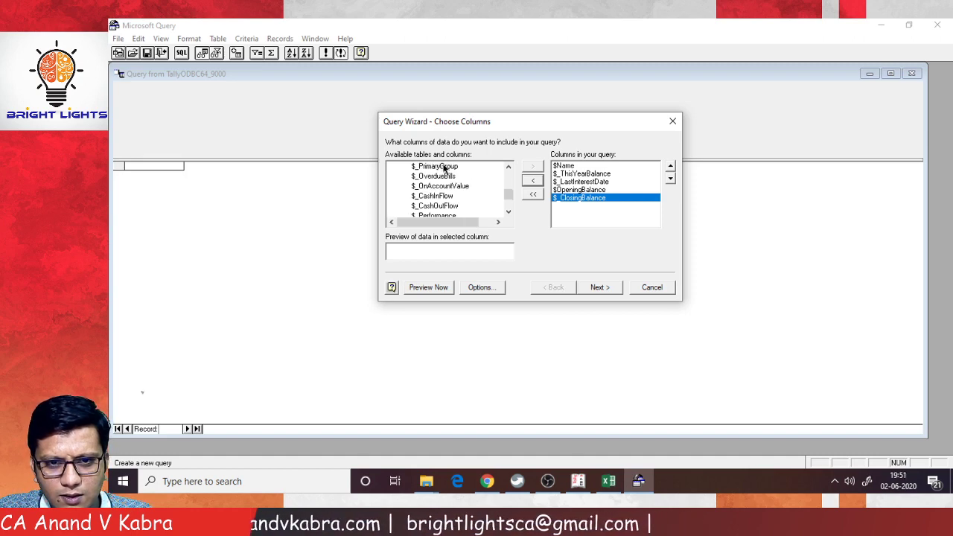
left_click(444, 167)
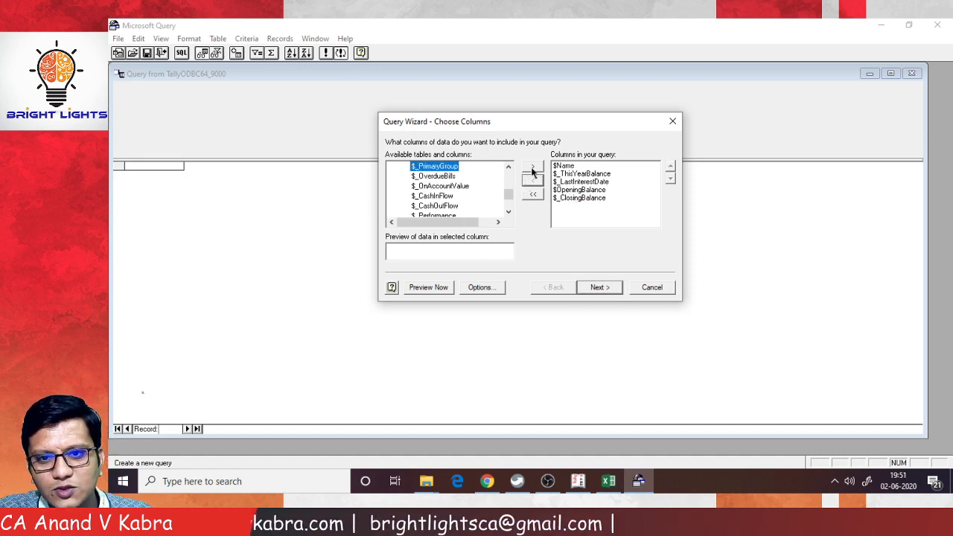
left_click(532, 167)
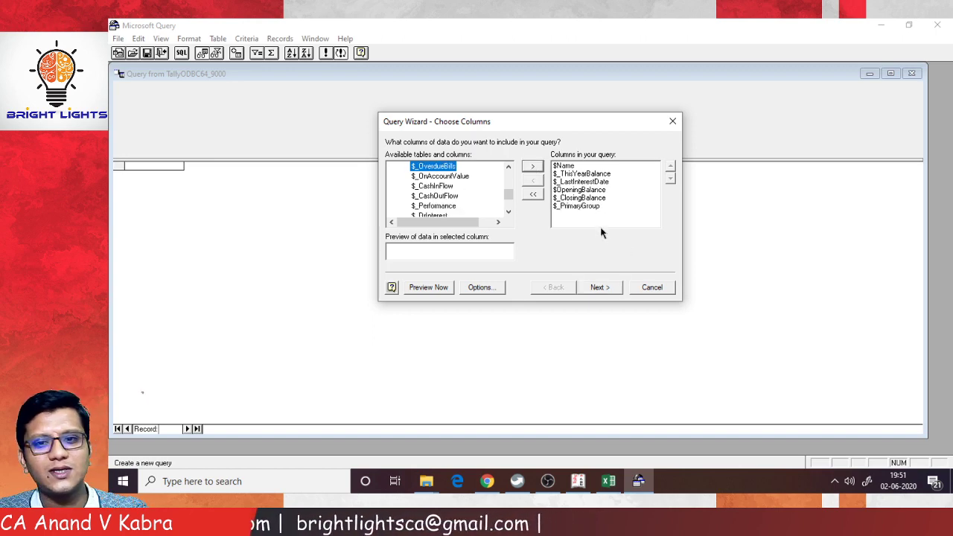
- Finish the query wizard without filtering or sorting, view the data in Microsoft Query, and maximize the query window
left_click(596, 289)
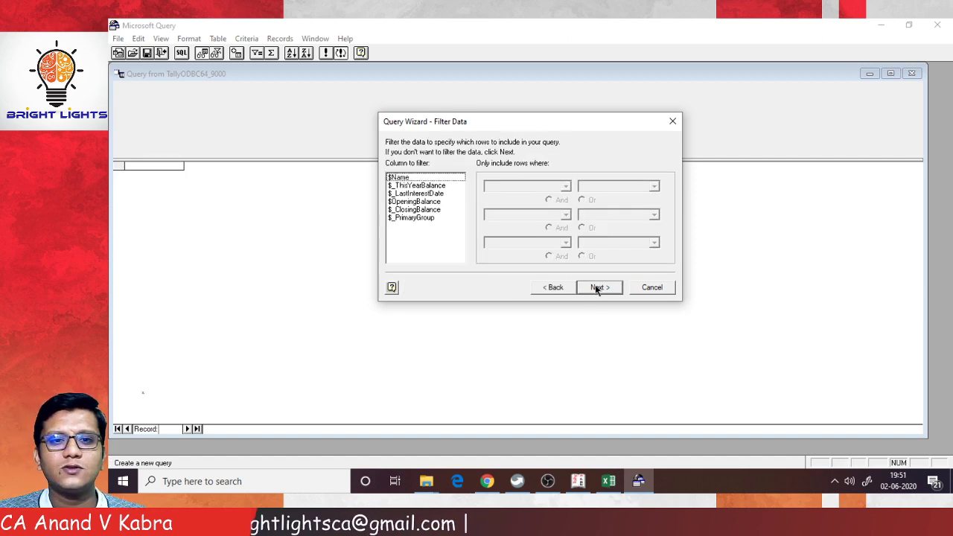
left_click(596, 289)
left_click(595, 289)
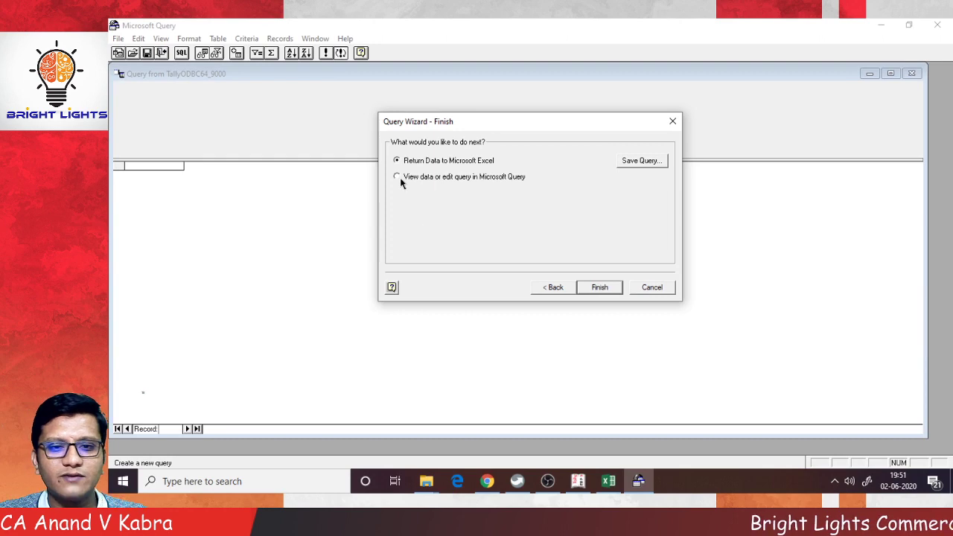
left_click(602, 288)
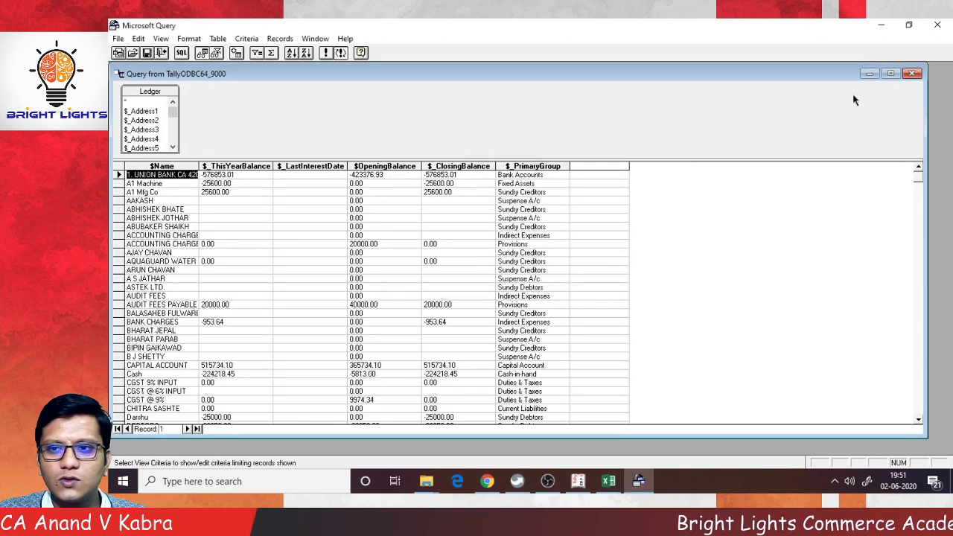
left_click(890, 73)
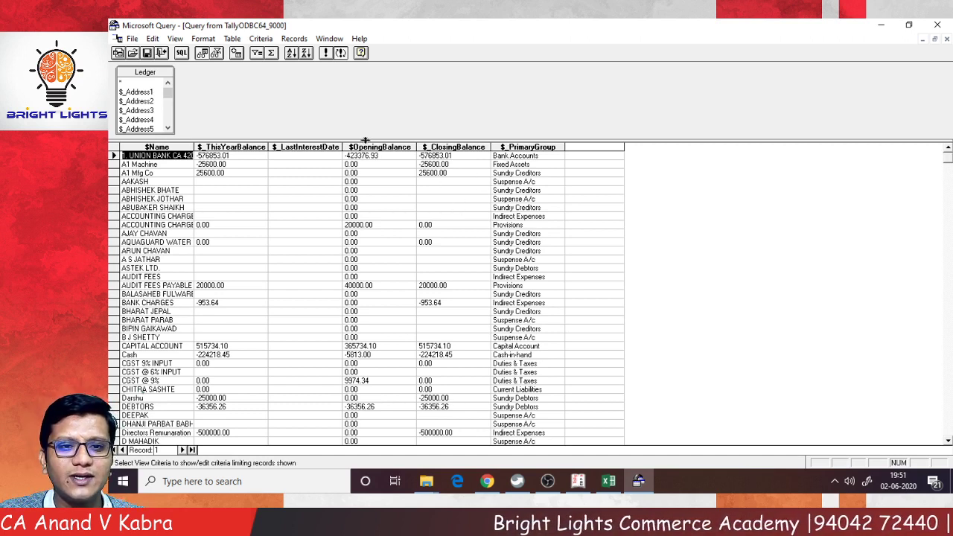
- Move the $_PrimaryGroup column in front of the $Name column in the query results
left_click(507, 147)
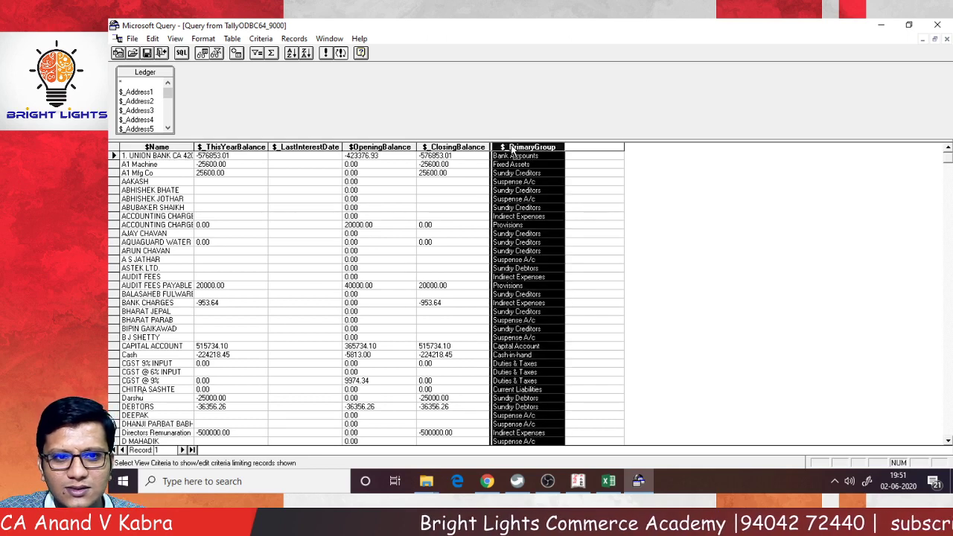
left_click_drag(512, 150, 178, 155)
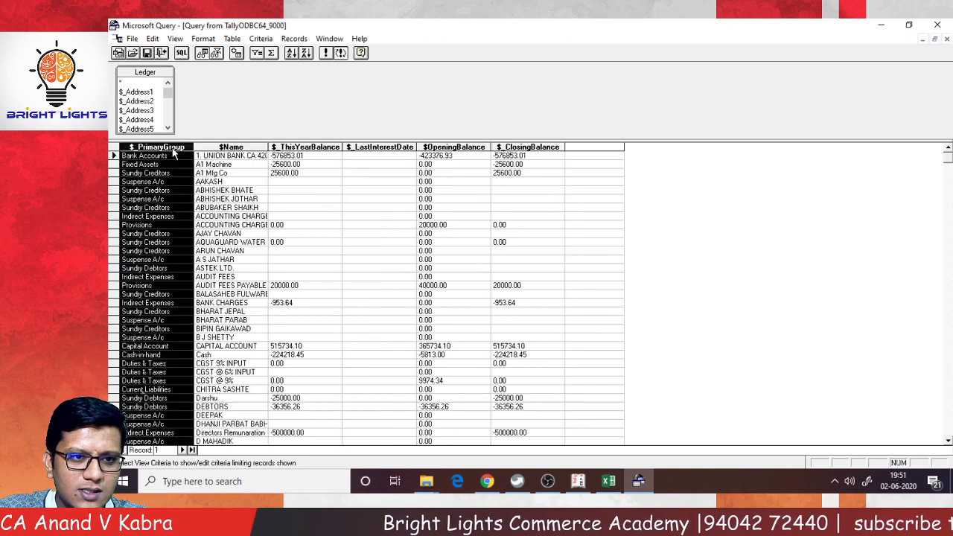
left_click(222, 147)
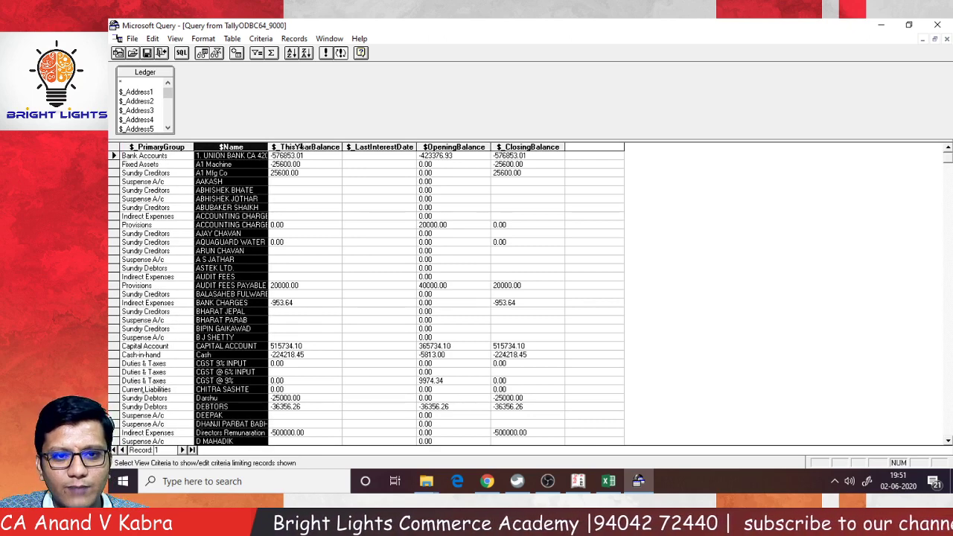
left_click(365, 147)
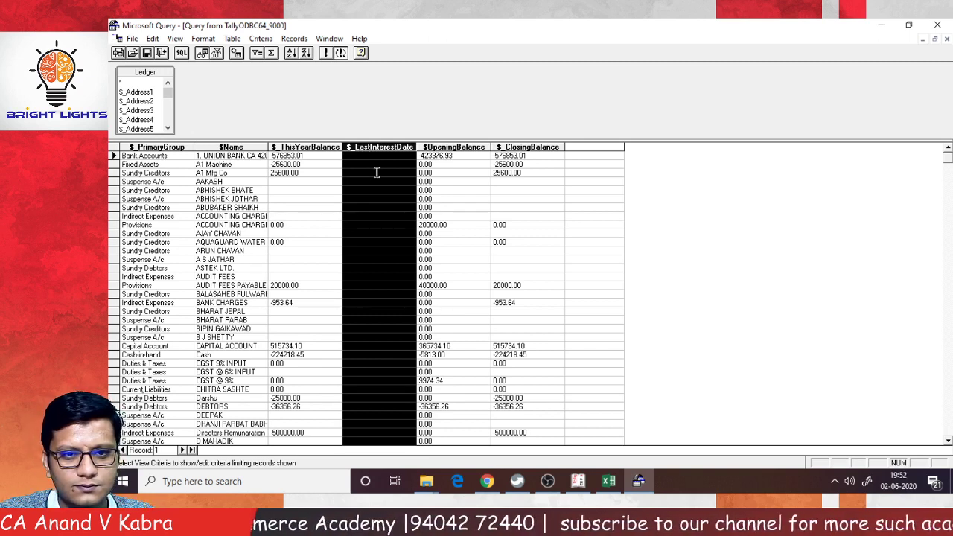
left_click(455, 206)
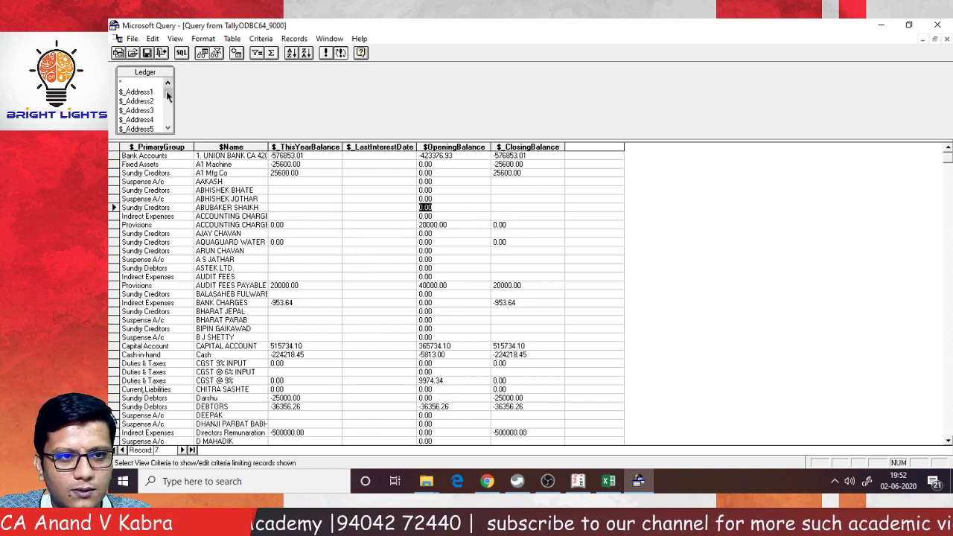
left_click_drag(168, 95, 176, 122)
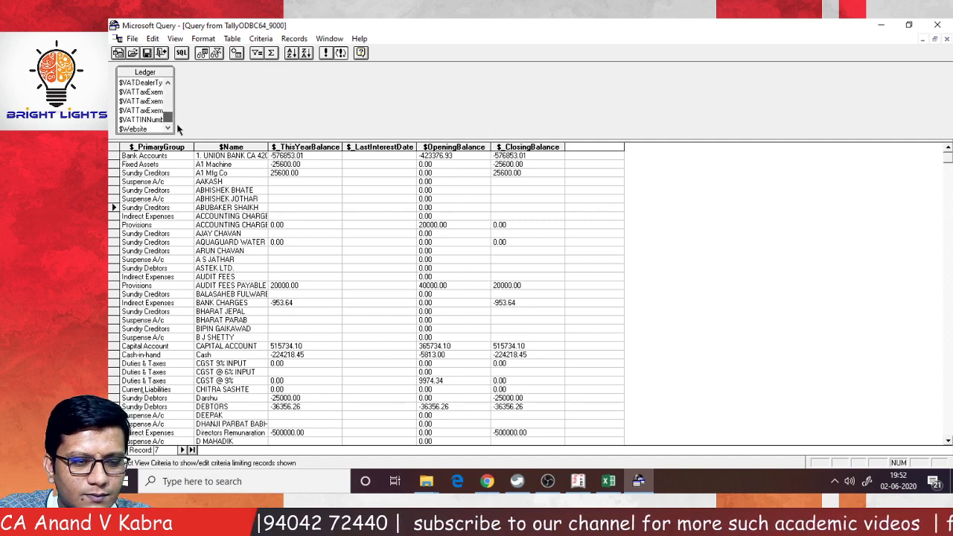
scroll(147, 131, "up", 5)
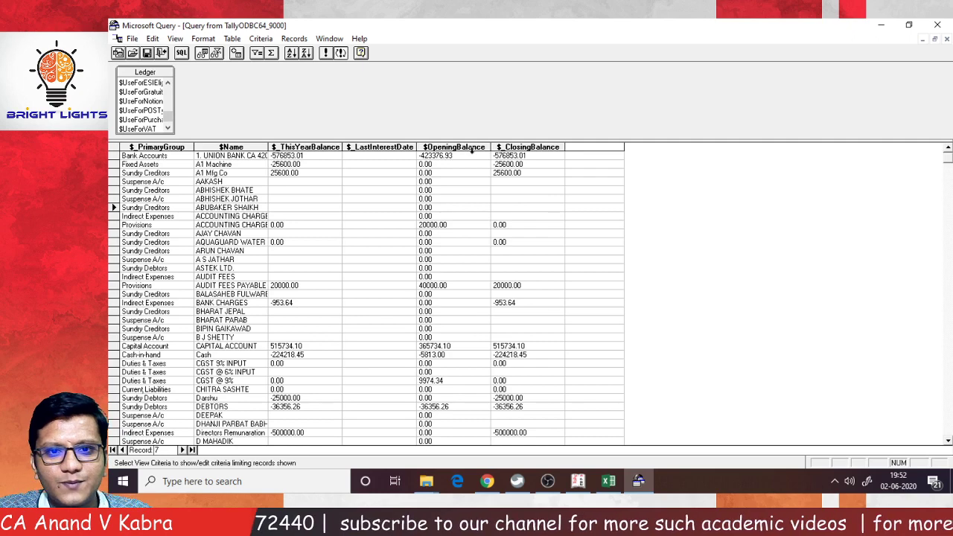
- Move the $OpeningBalance column directly after $Name and the $_ClosingBalance column directly after $OpeningBalance
left_click(484, 148)
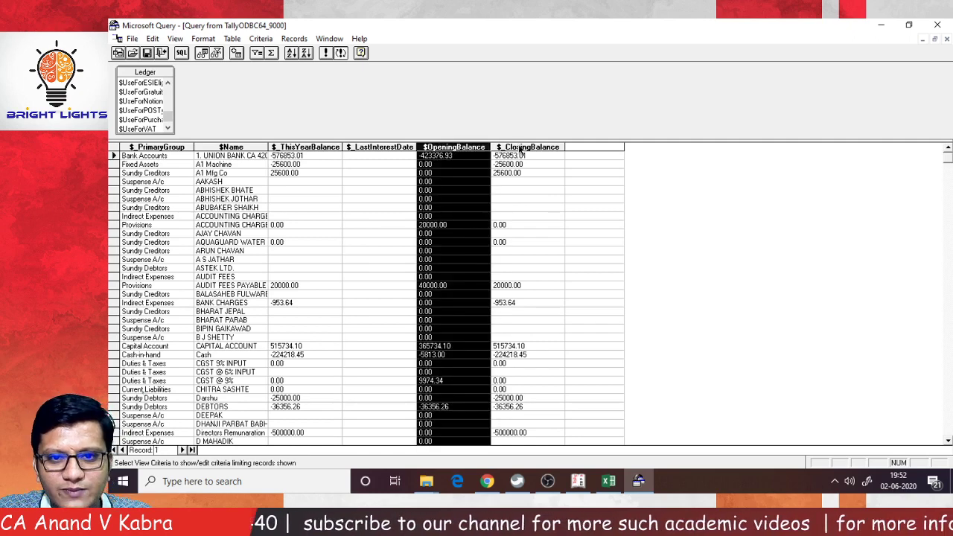
left_click(522, 148)
left_click(468, 147)
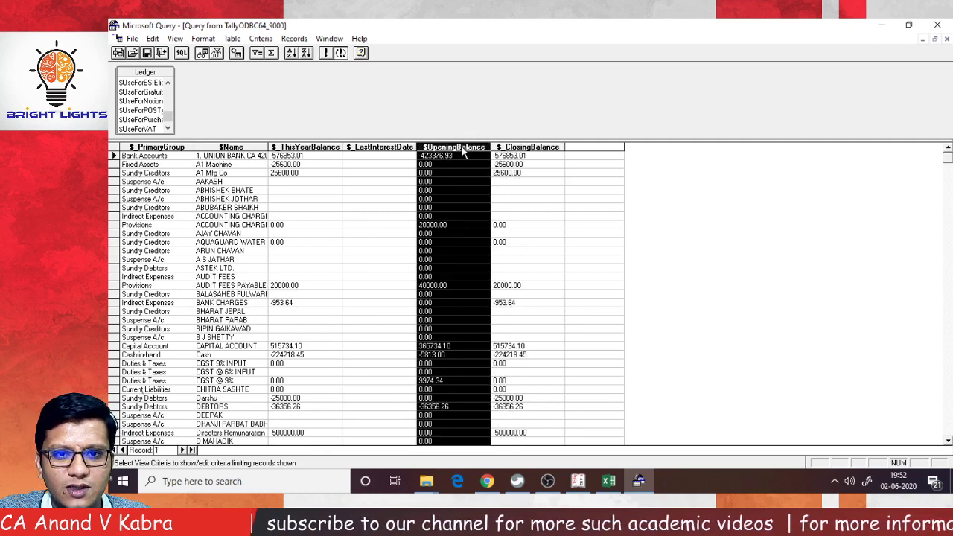
left_click_drag(462, 148, 302, 143)
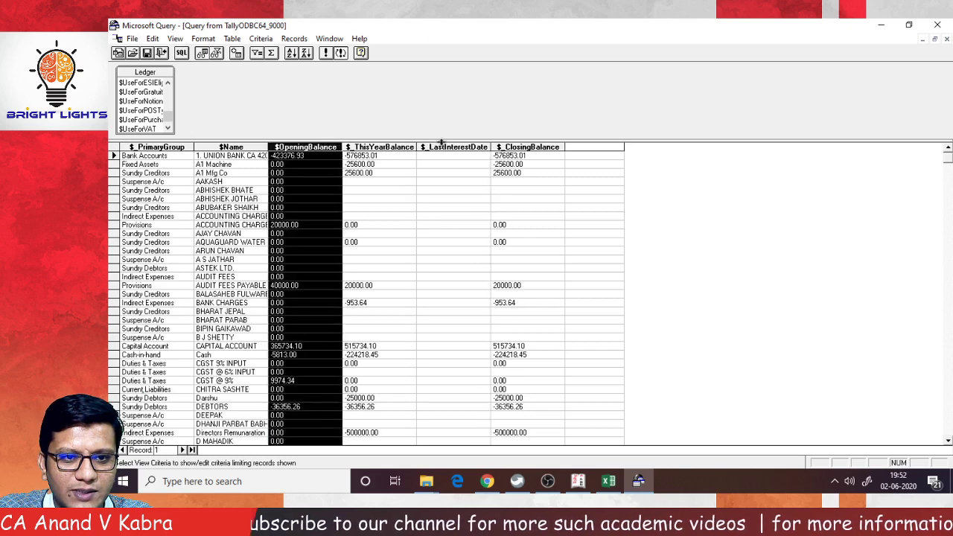
left_click(518, 147)
left_click_drag(517, 147, 344, 148)
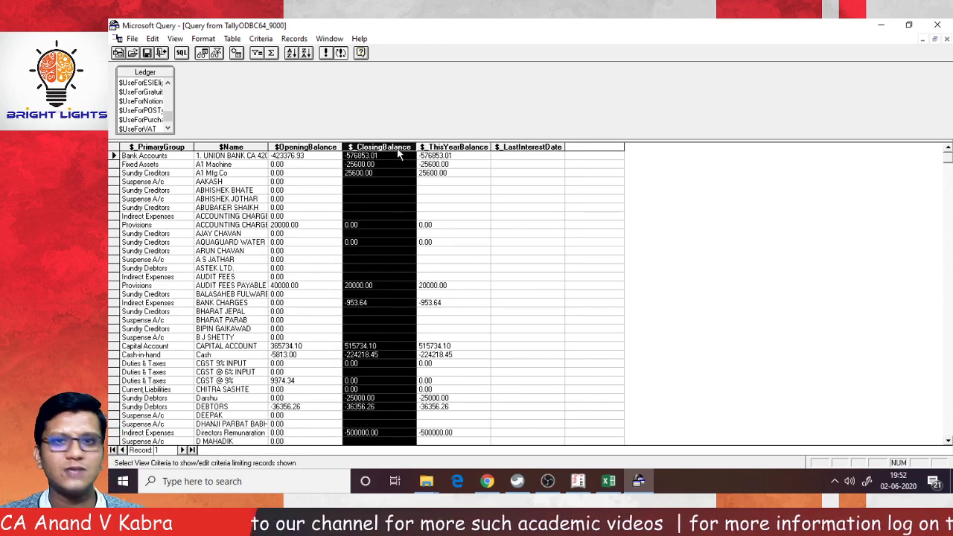
- Save the query in Documents as "Bright Lights CAQuery from TallyODBC64_9000.dqy"
left_click(132, 38)
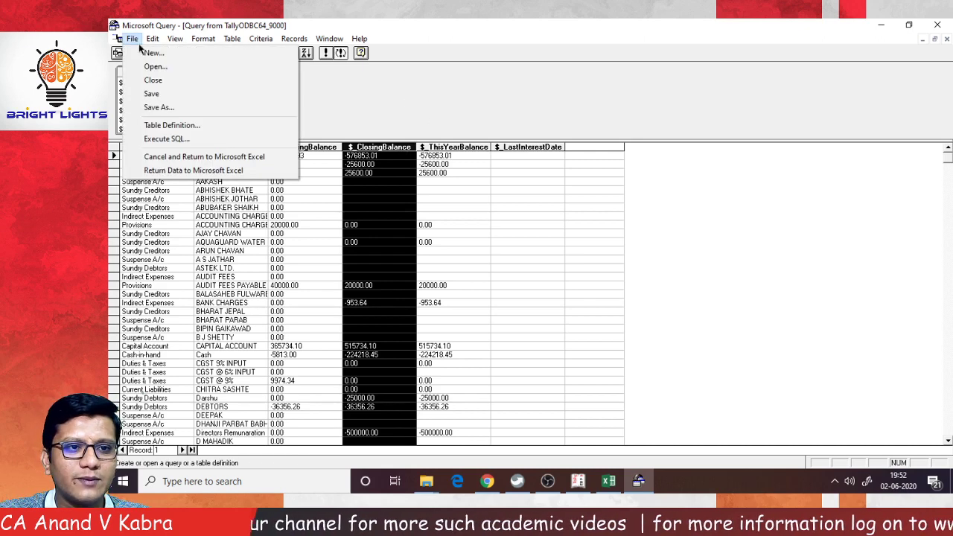
left_click(181, 94)
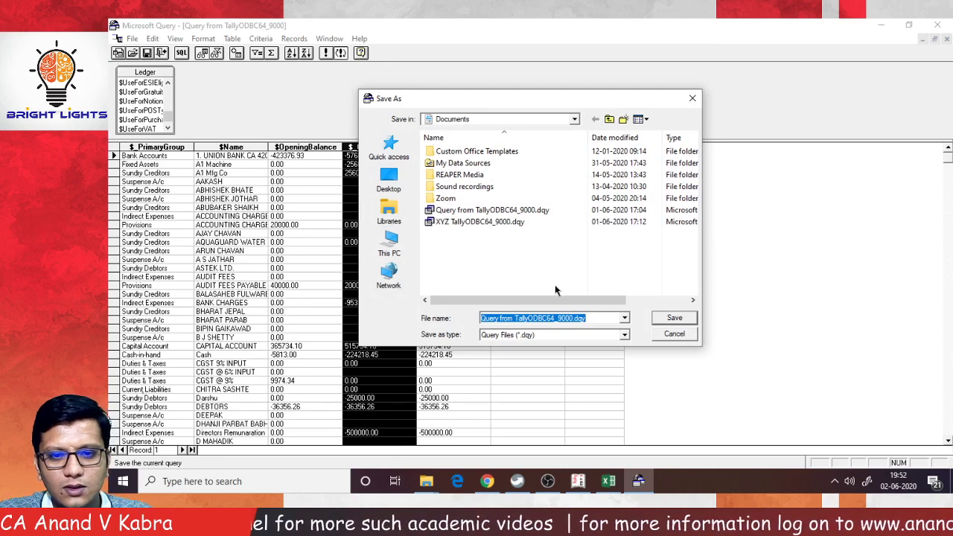
key("Home")
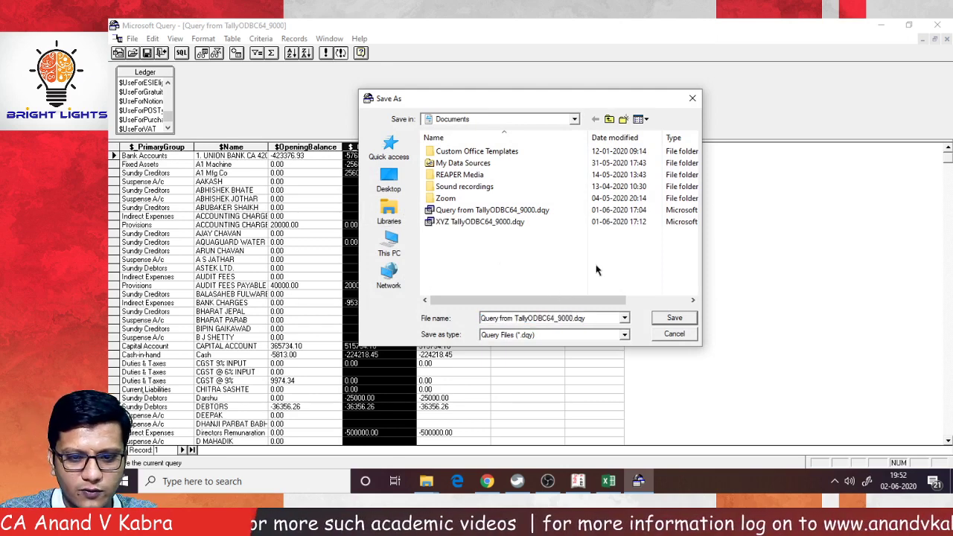
type("Bright")
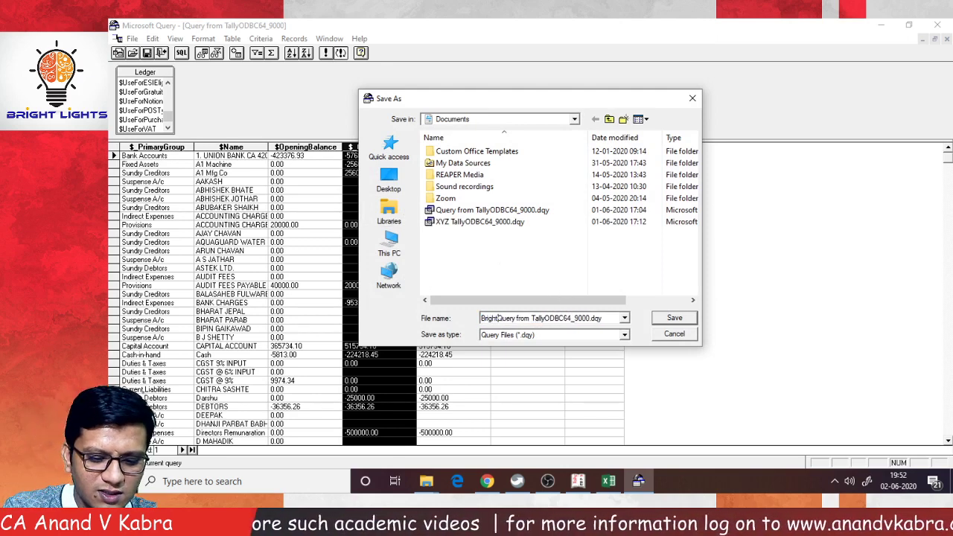
type(" Lights ")
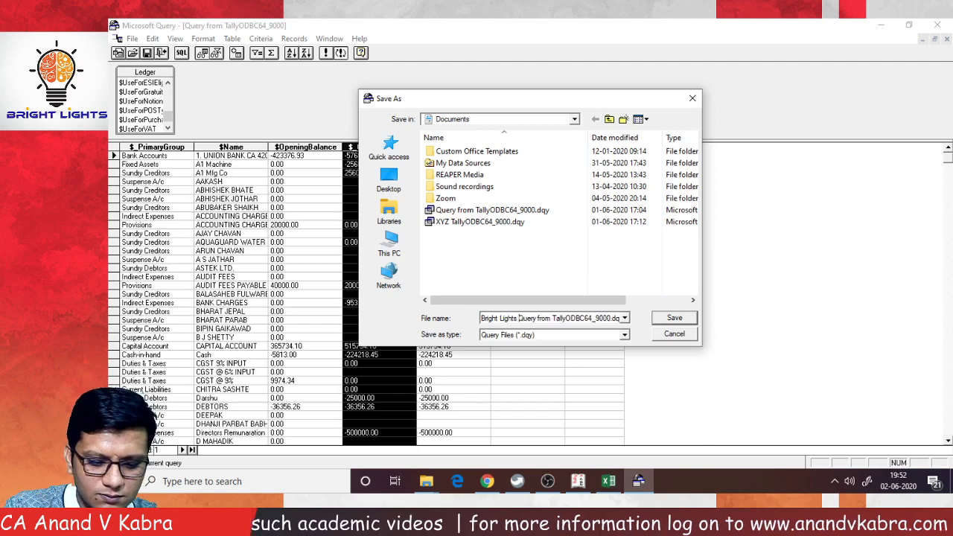
type("CA")
key("Return")
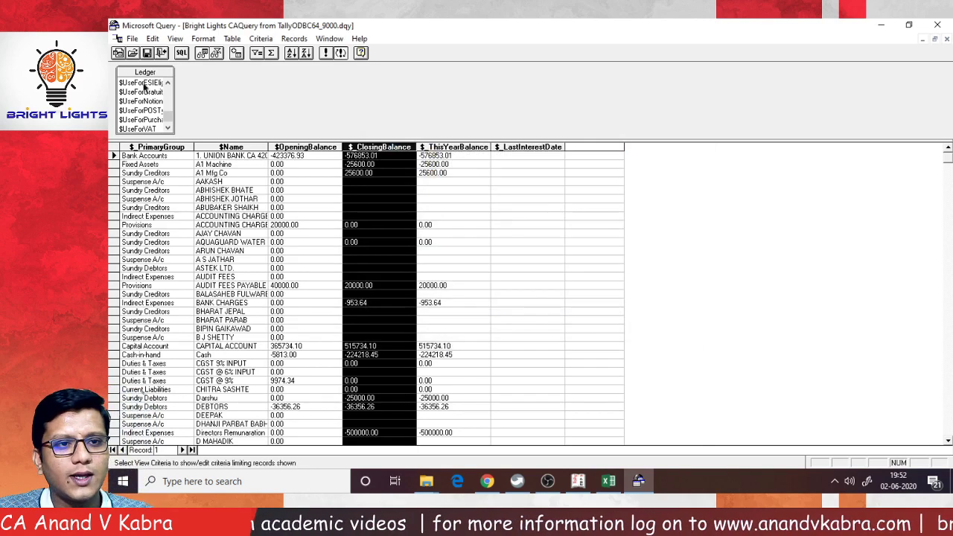
- Return the query data to Microsoft Excel and place it as a table at cell B3 of the existing Database sheet
key("alt+f")
key("Down")
key("Down")
key("Down")
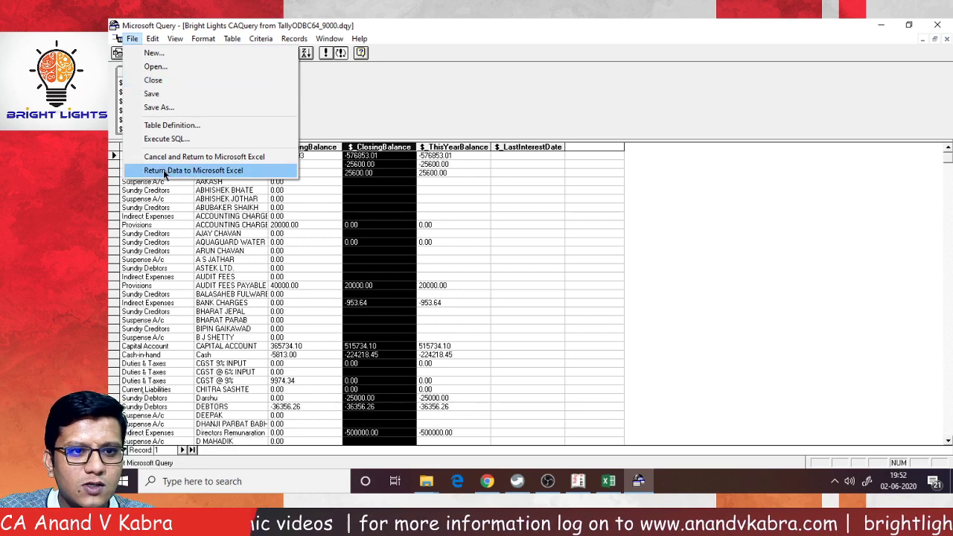
left_click(134, 41)
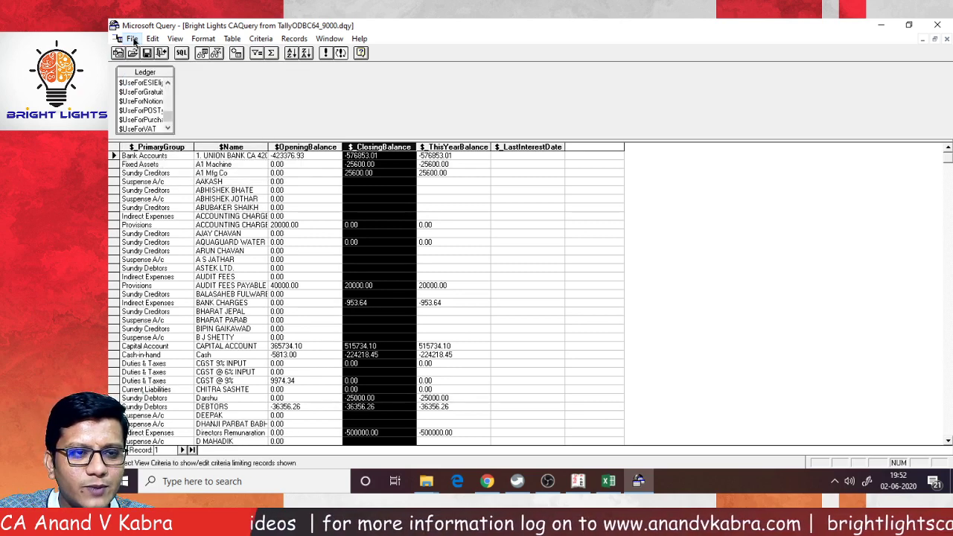
left_click(134, 40)
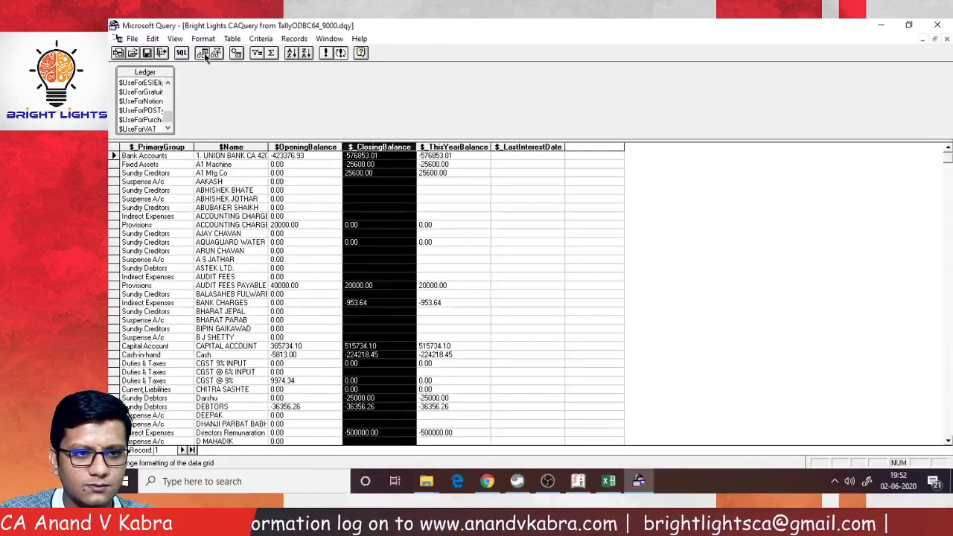
left_click(131, 41)
left_click(178, 170)
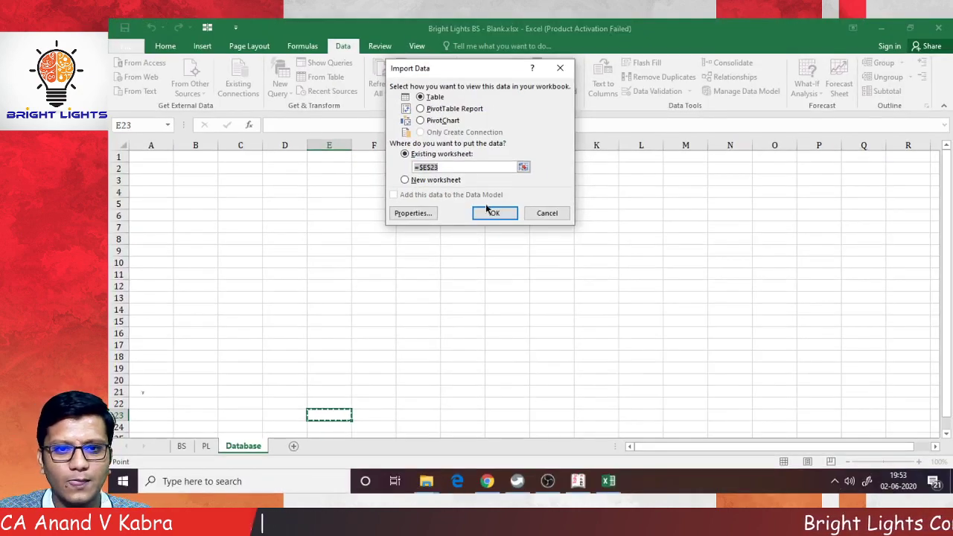
left_click(185, 181)
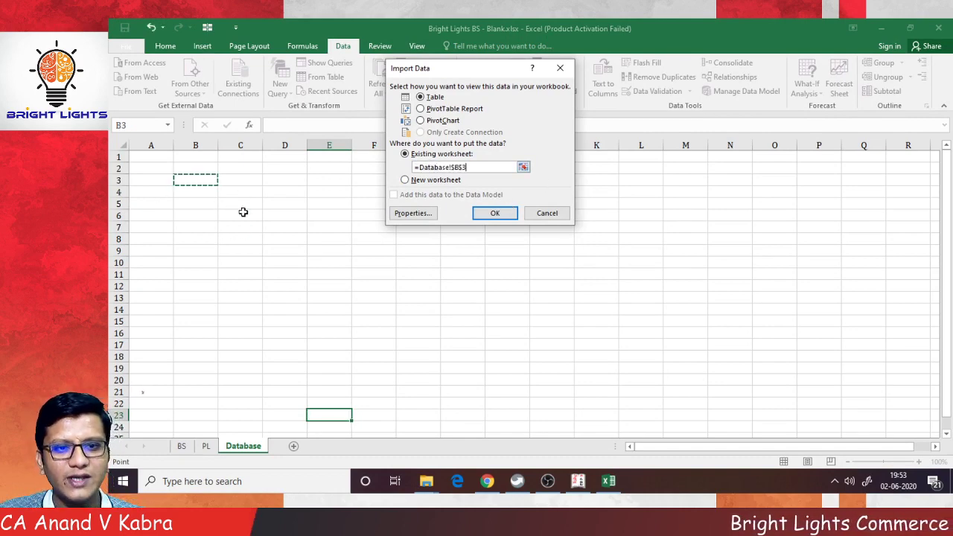
left_click(496, 213)
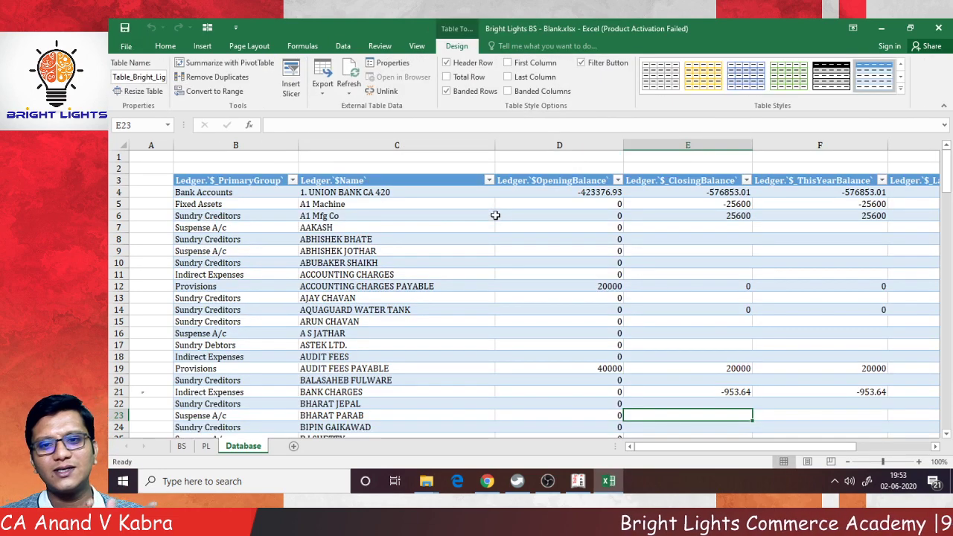
- Apply the light table style with a solid black header row and black row lines to the imported ledger table
left_click(901, 88)
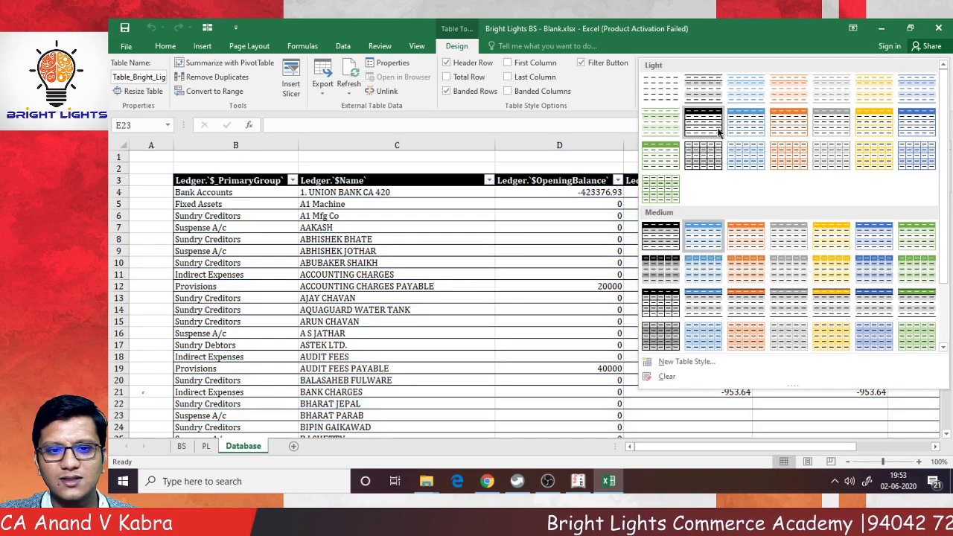
left_click(718, 129)
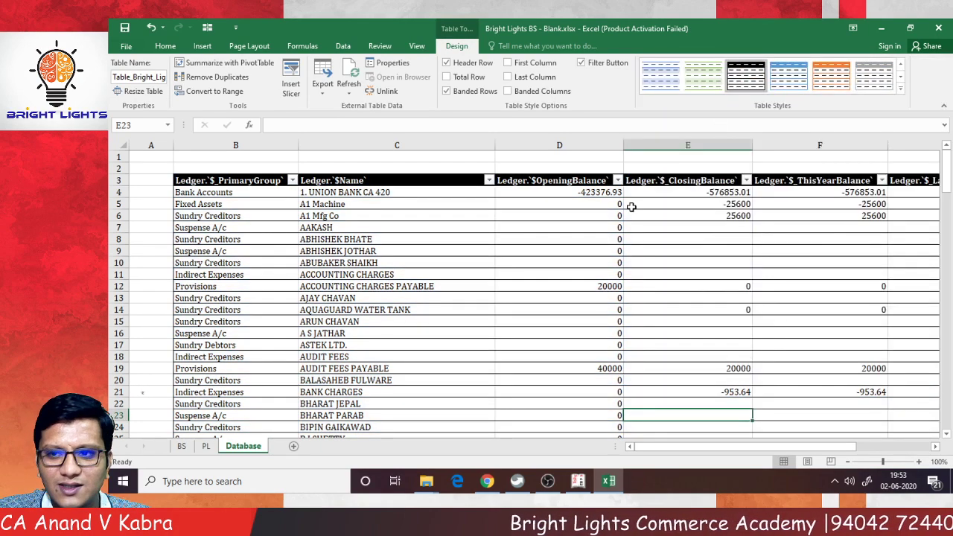
- Delete the $_LastInterestDate and $_ThisYearBalance columns from the Database sheet
scroll(631, 207, "down", 1, "ctrl")
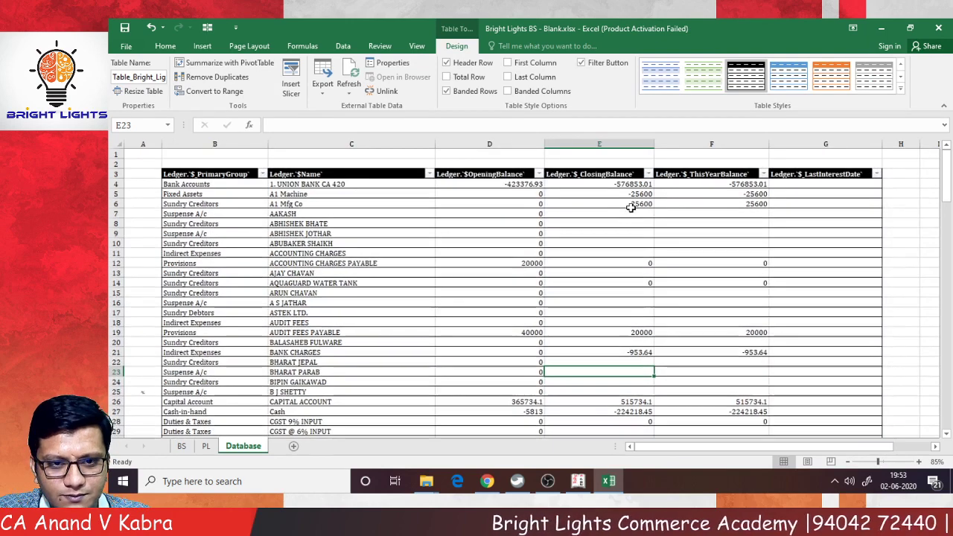
left_click(796, 144)
key("ctrl+minus")
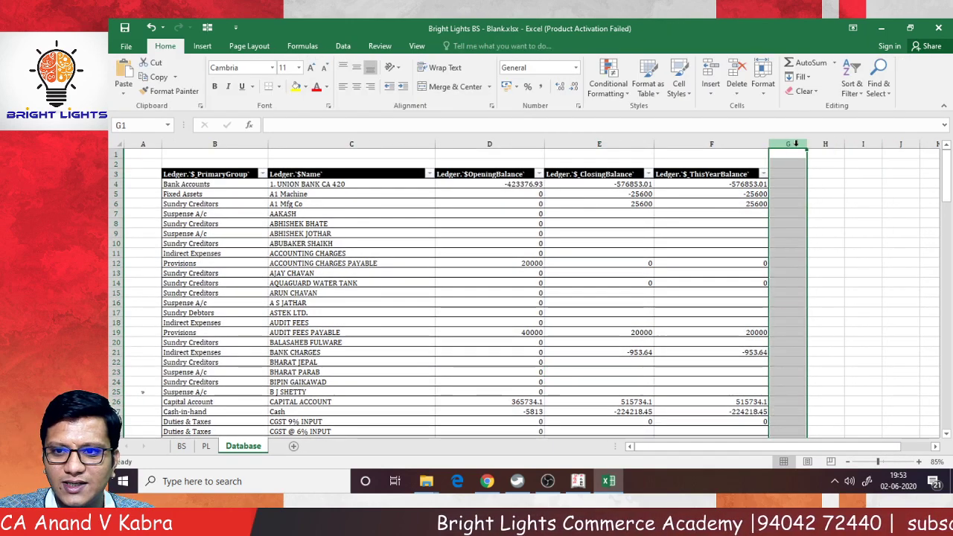
left_click(497, 205)
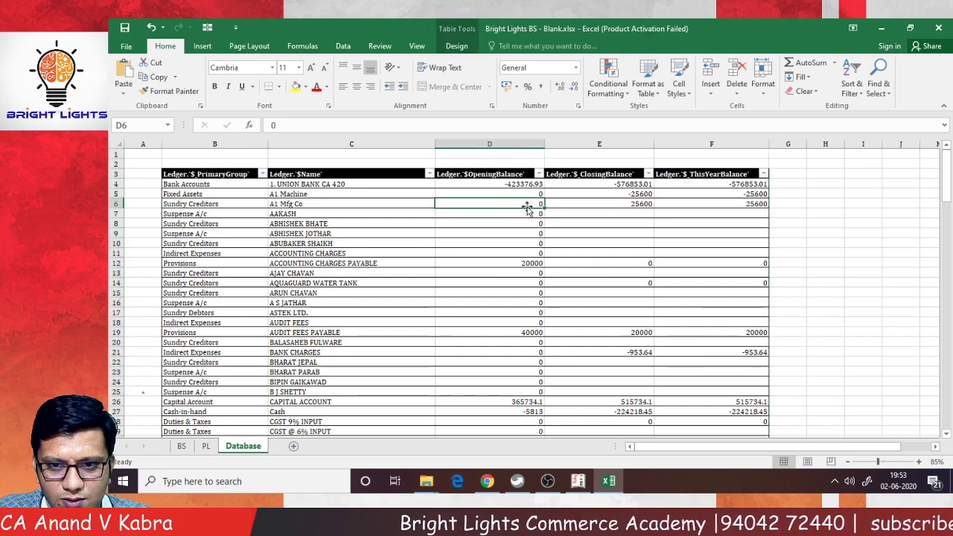
left_click(746, 138)
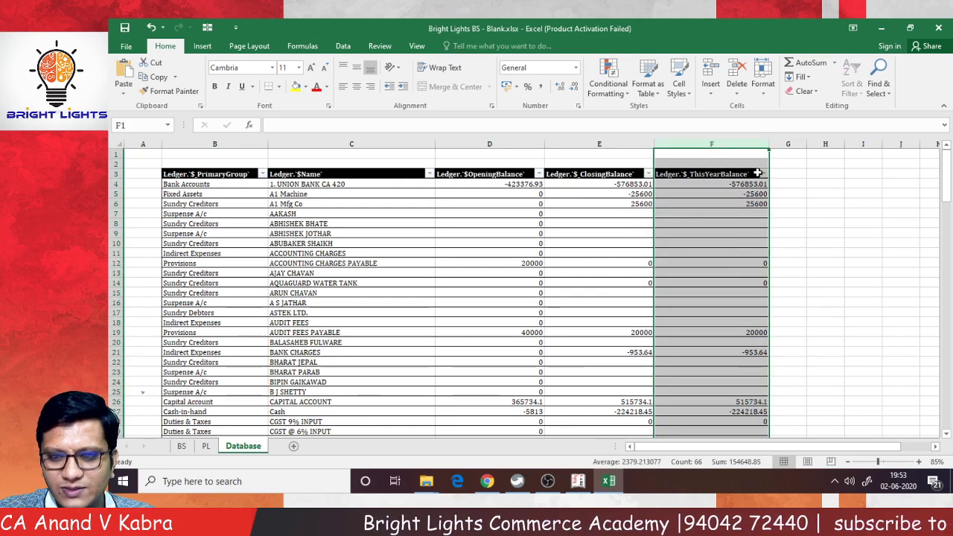
key("ctrl+minus")
- Review the remaining table headers, especially the $OpeningBalance and $_ClosingBalance columns
key("Left")
key("Left")
key("Left")
key("Left")
key("Left")
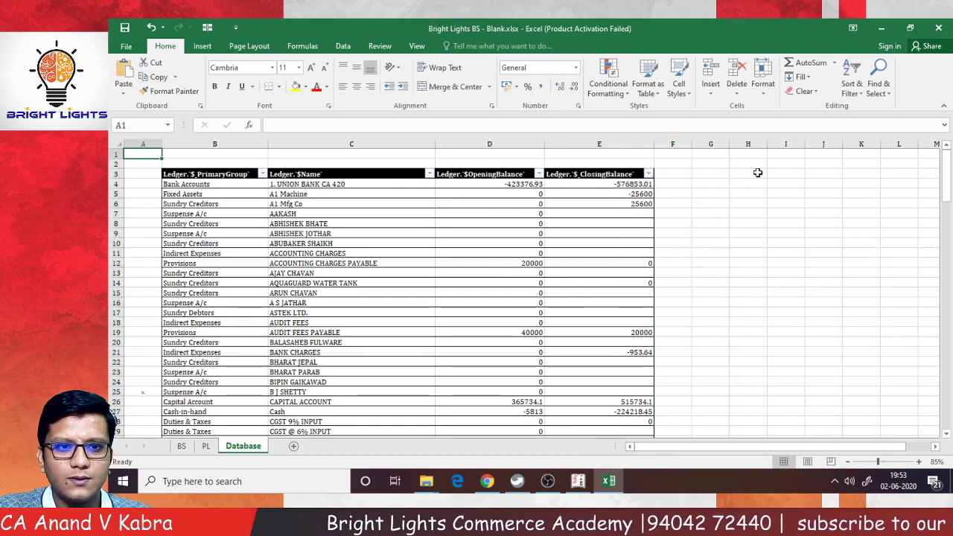
key("Down")
key("Down")
key("Right")
key("Right")
key("Right")
key("Right")
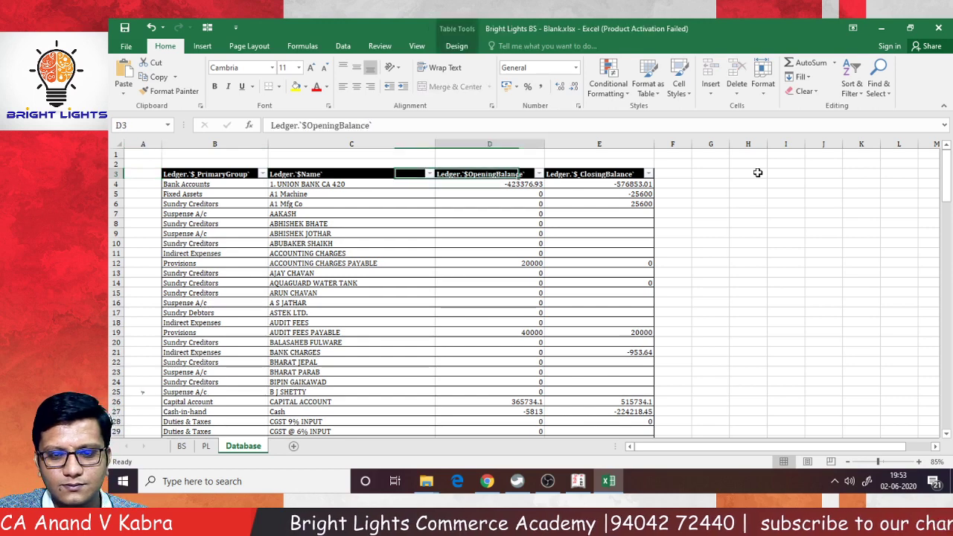
key("Left")
key("Up")
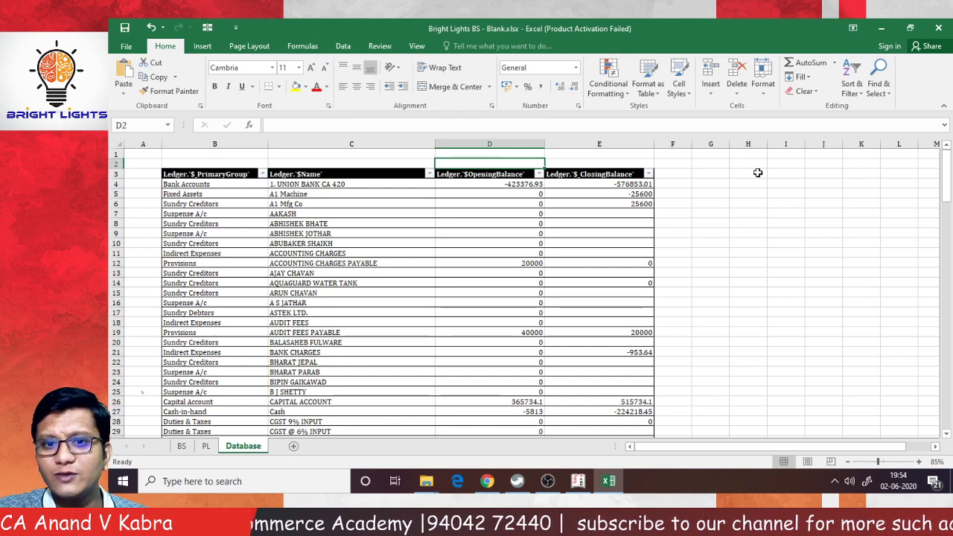
key("Right")
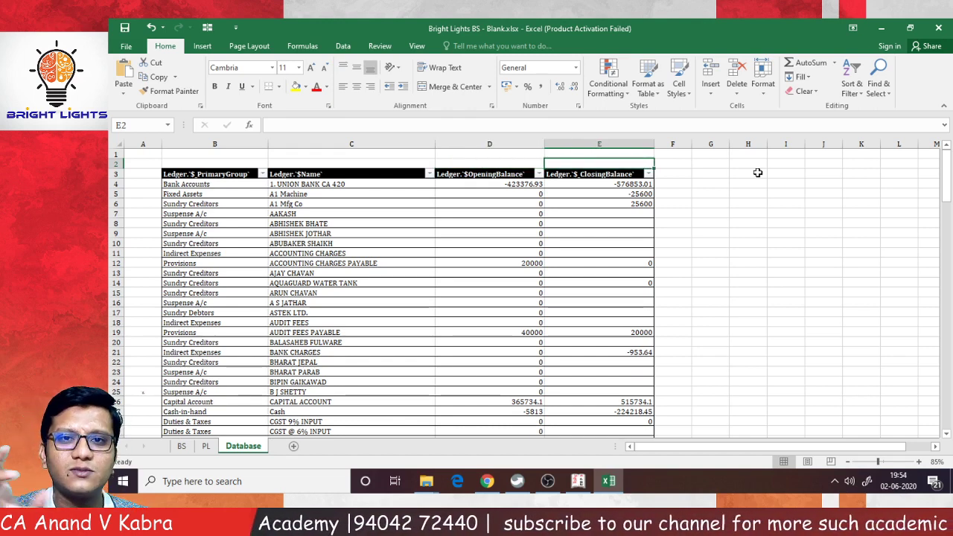
key("Down")
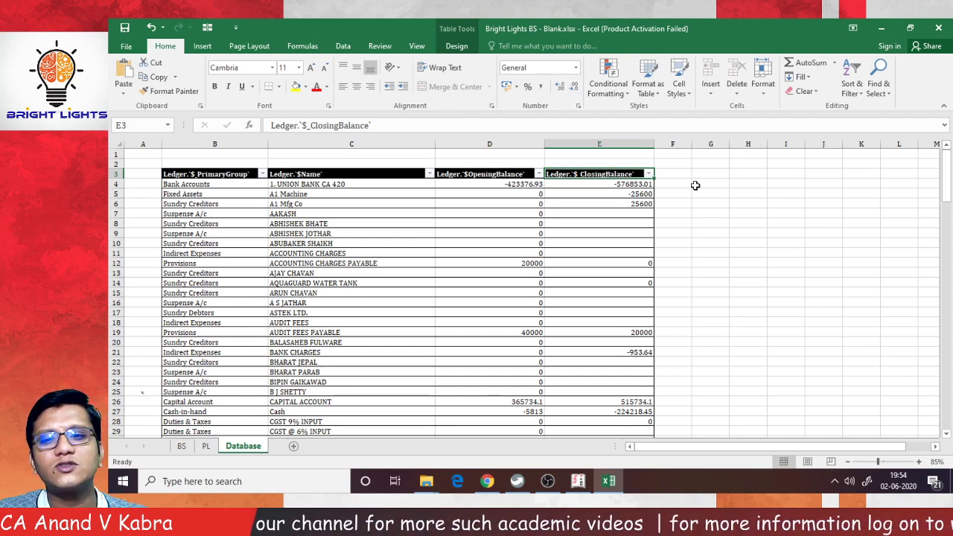
- Extend the table with two new columns headed "Debit Amount" in F3 and "Credit Amount" in G3
key("Right")
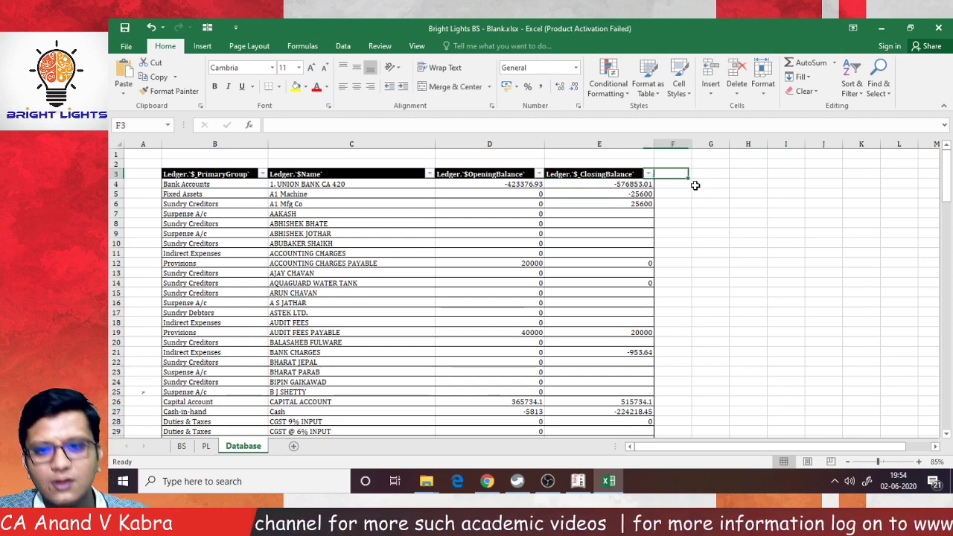
type("De")
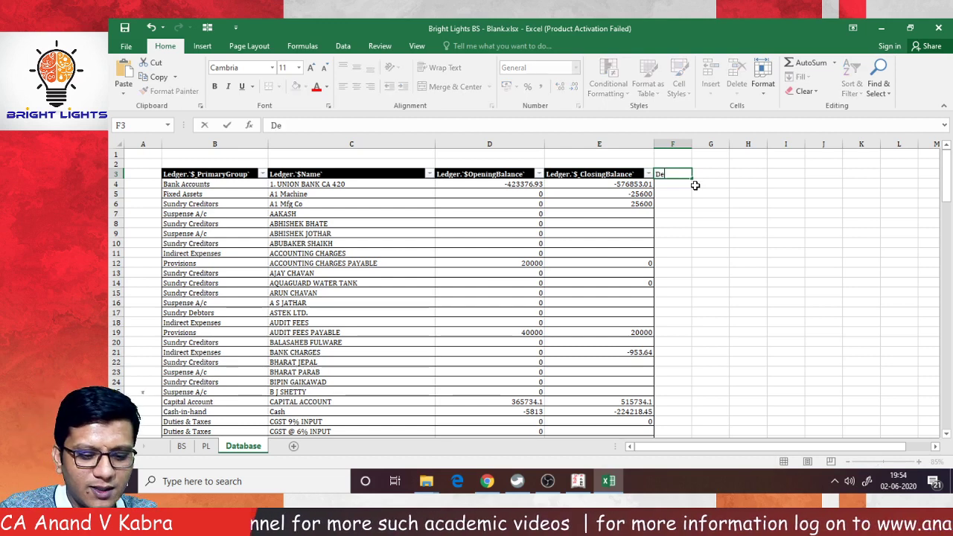
type("bit A")
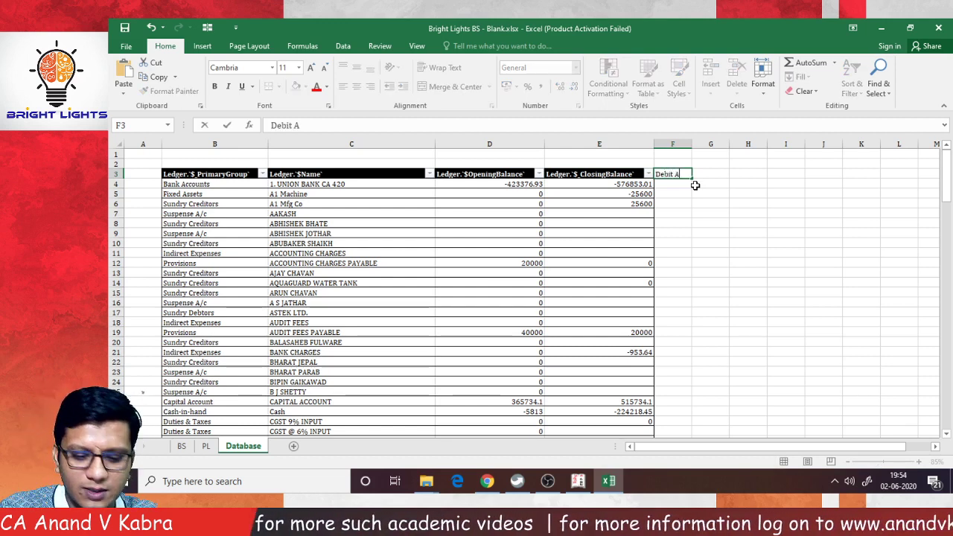
type("mount")
key("Right")
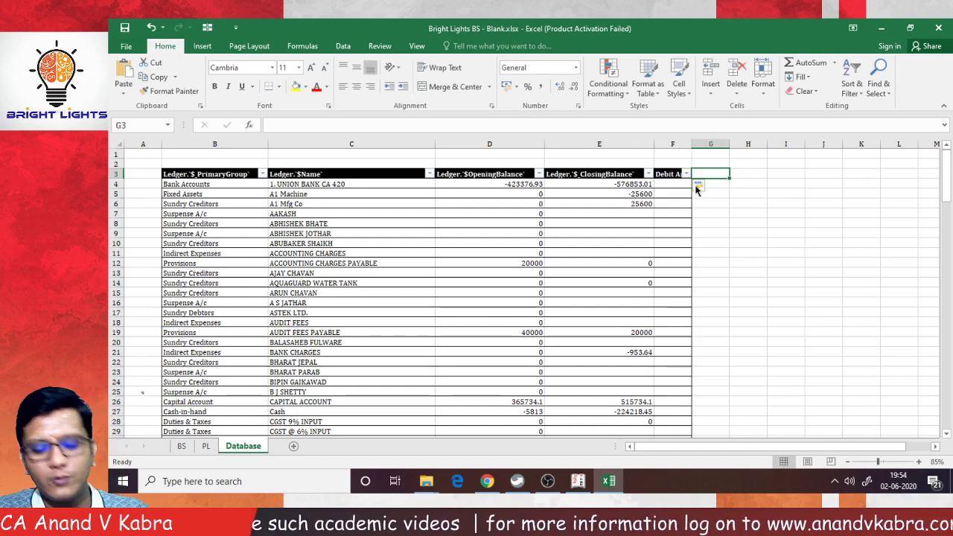
type("Credit")
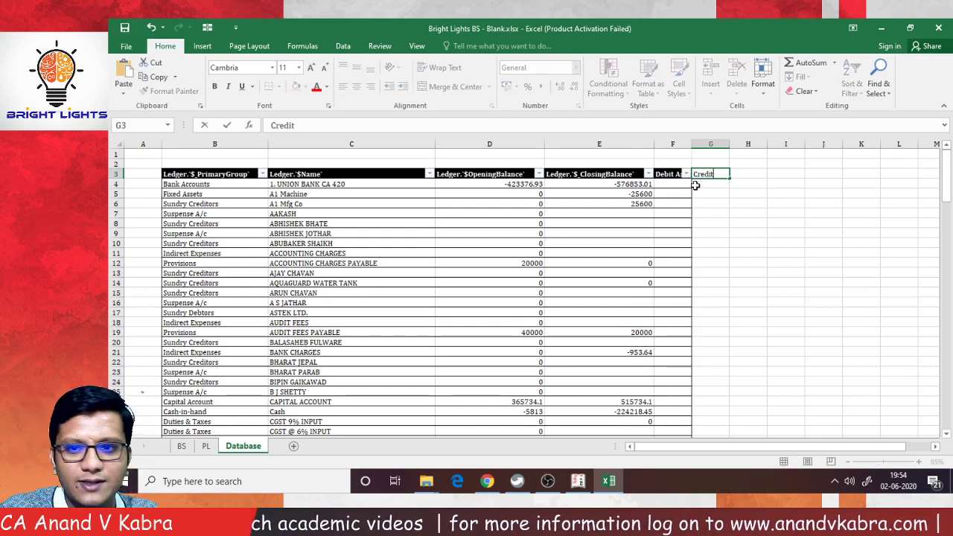
type(" Amount")
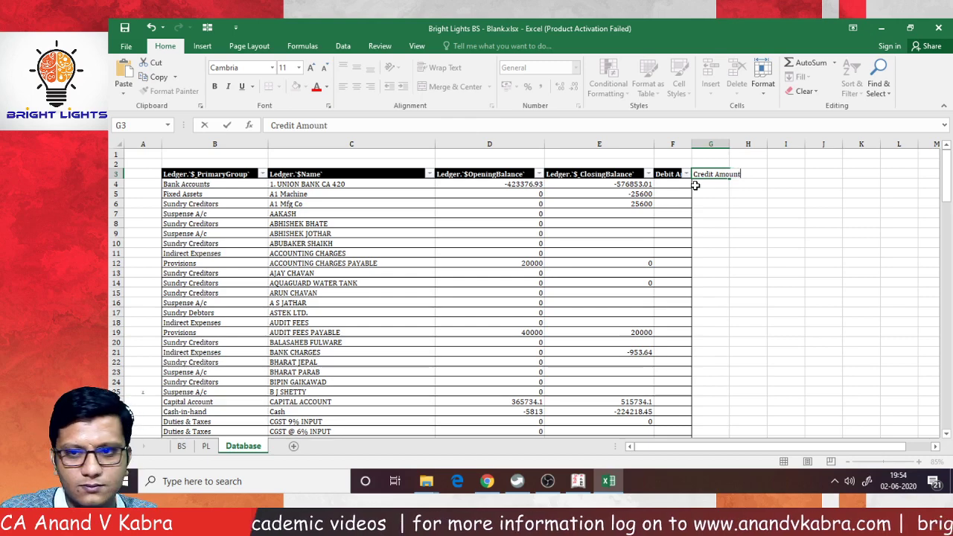
key("Return")
- Fill the Debit Amount column with =IF([@[Ledger.`$_ClosingBalance`]]<0,[@[Ledger.`$_ClosingBalance`]]*-1,0) and check the results down the table
scroll(660, 190, "up", 3, "ctrl")
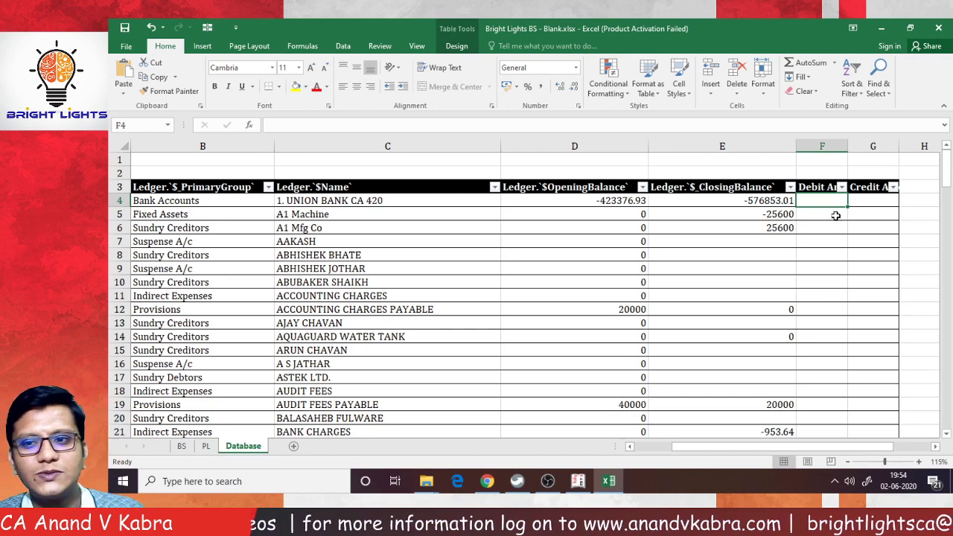
type("=")
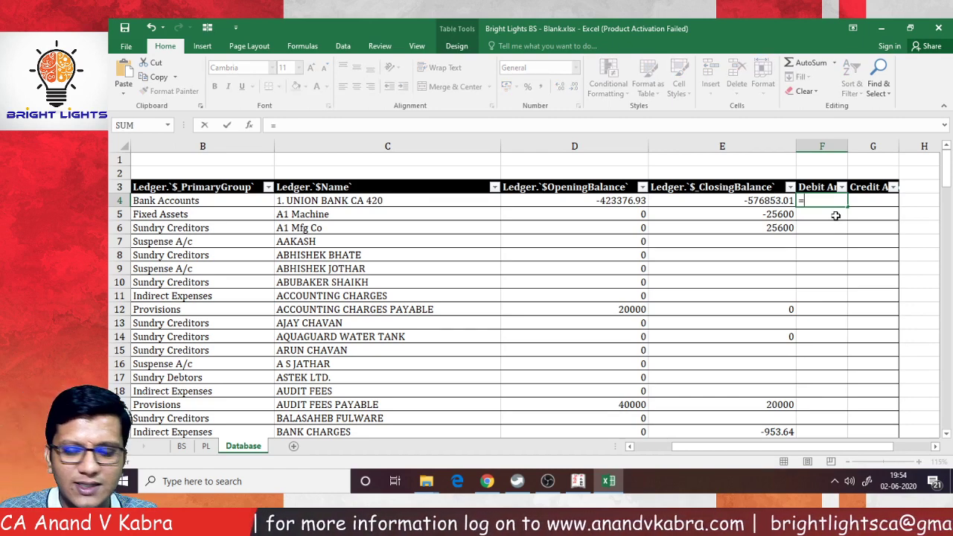
type("if")
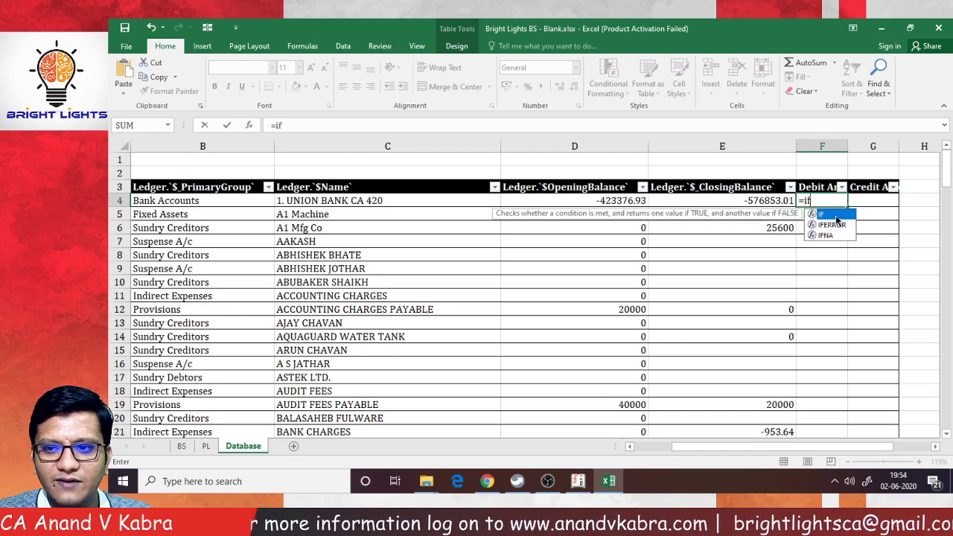
type("(")
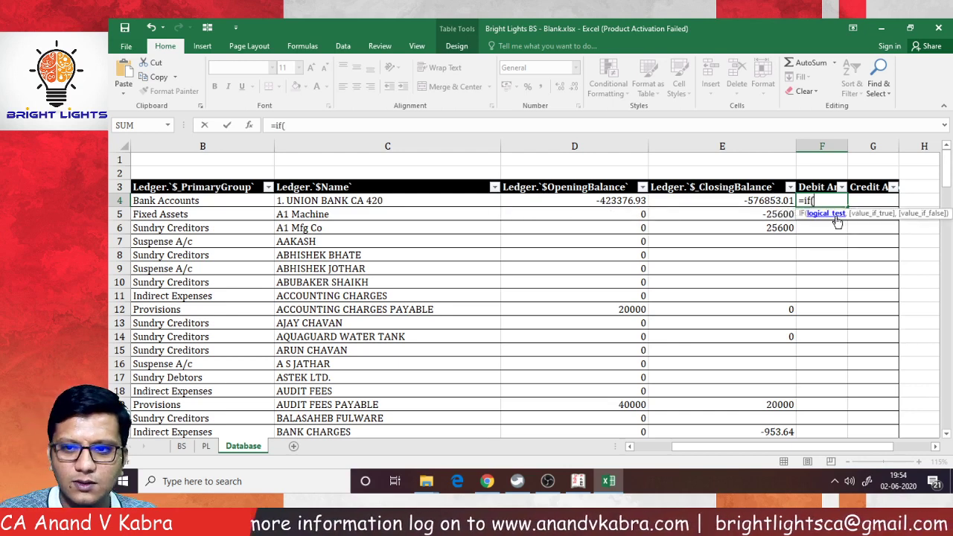
left_click(758, 201)
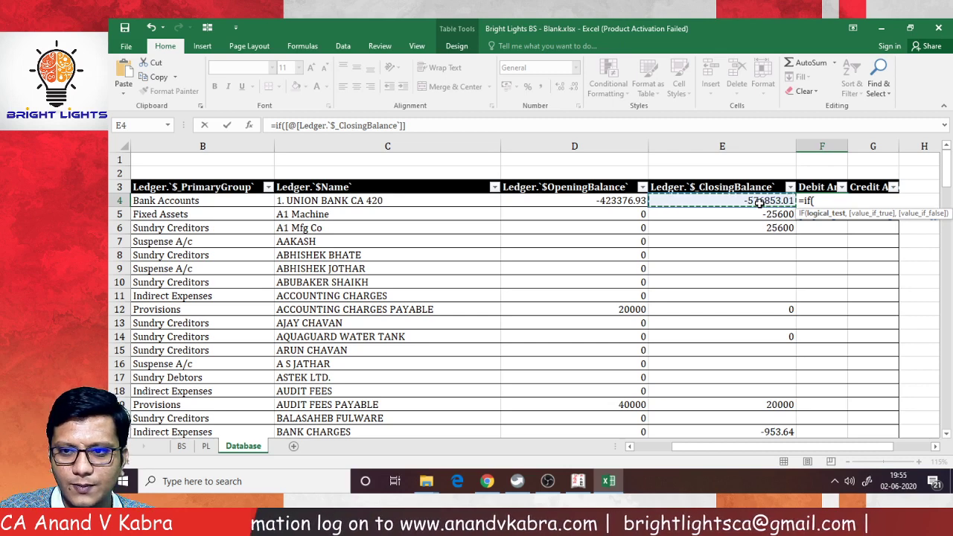
type("<0,")
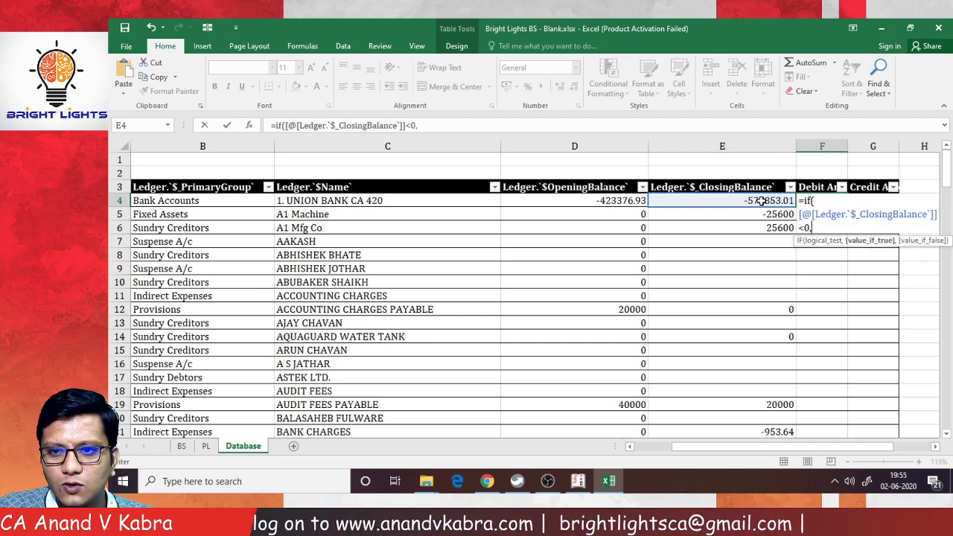
left_click(761, 201)
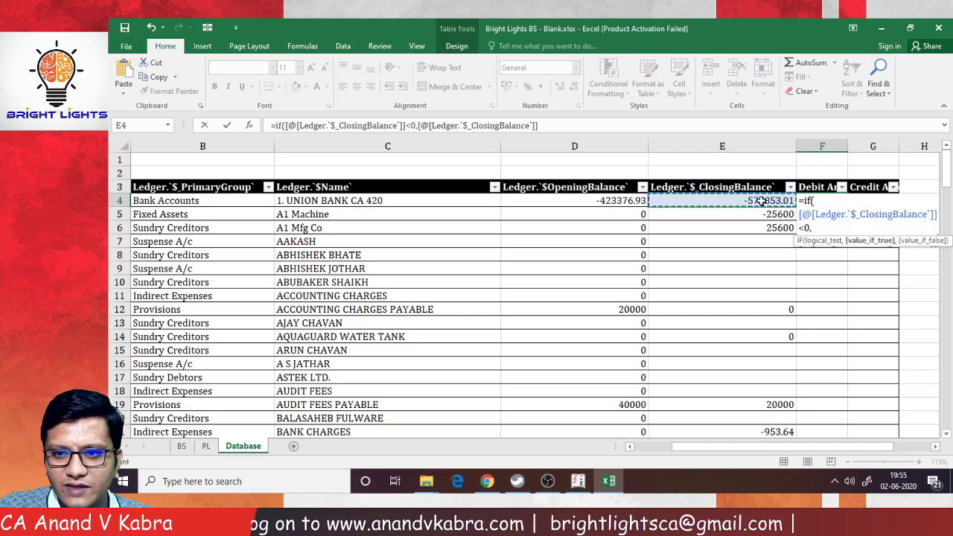
type("*")
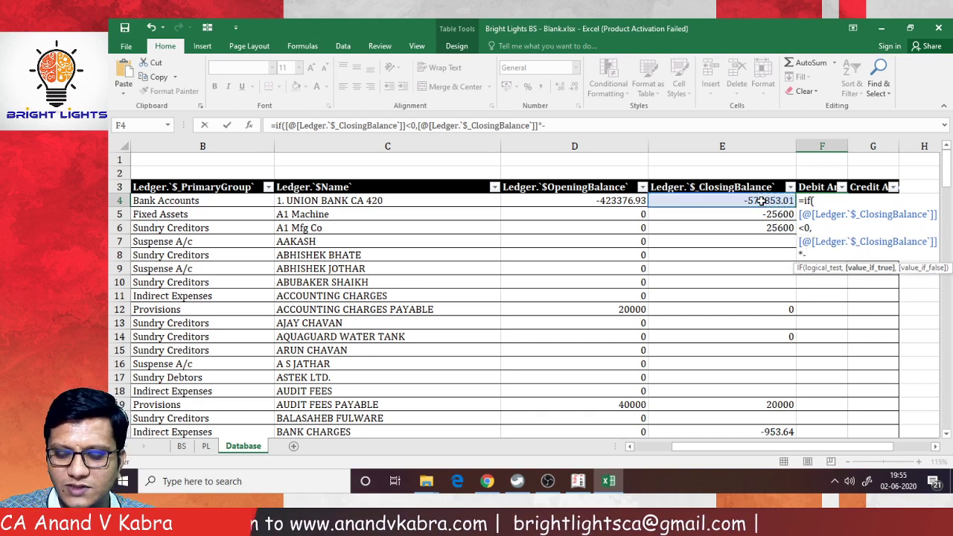
type("-1,")
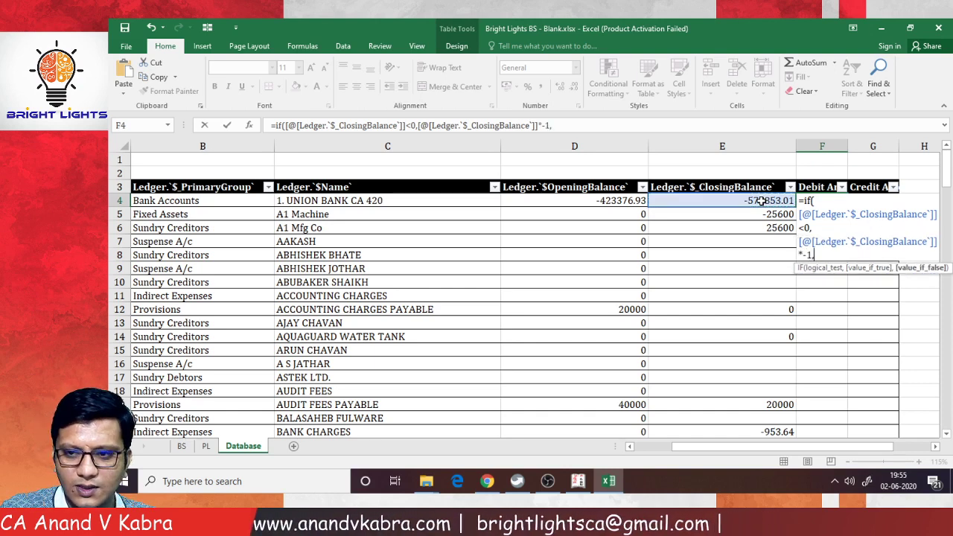
type("0")
key("ctrl+Return")
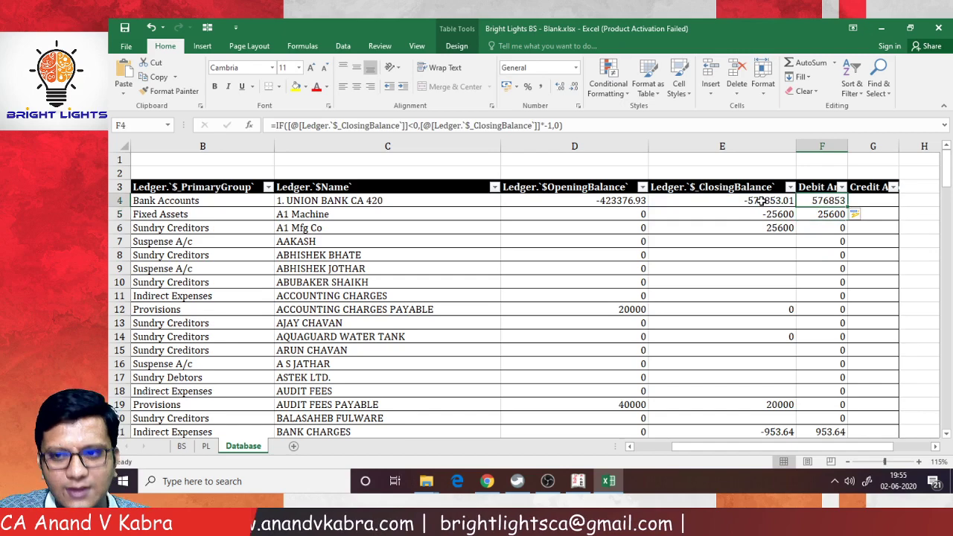
scroll(802, 201, "up", 1, "ctrl")
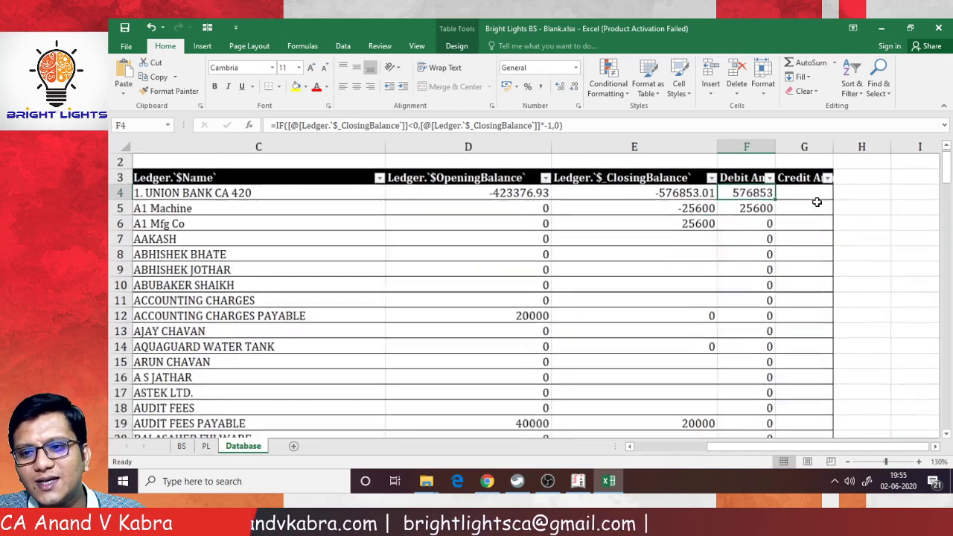
scroll(761, 201, "down", 8)
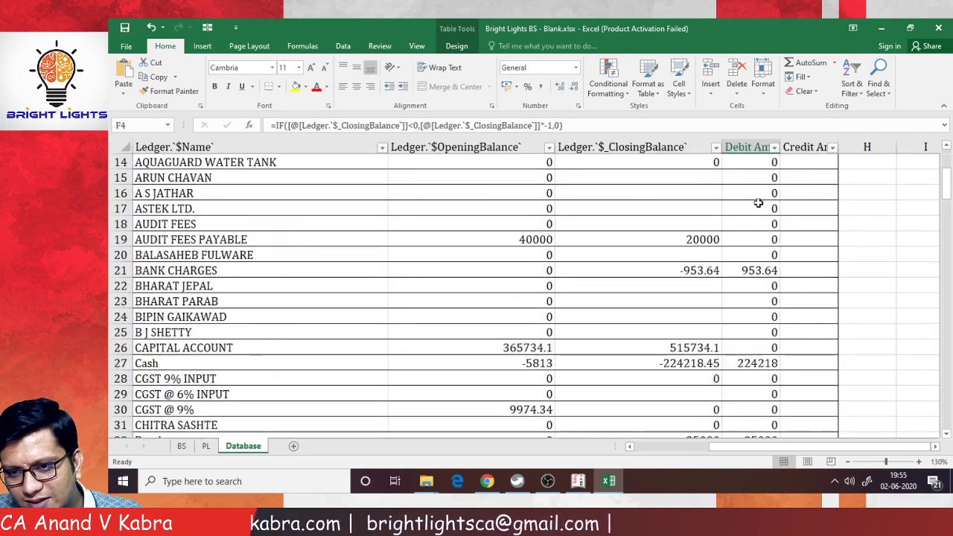
scroll(757, 243, "up", 8)
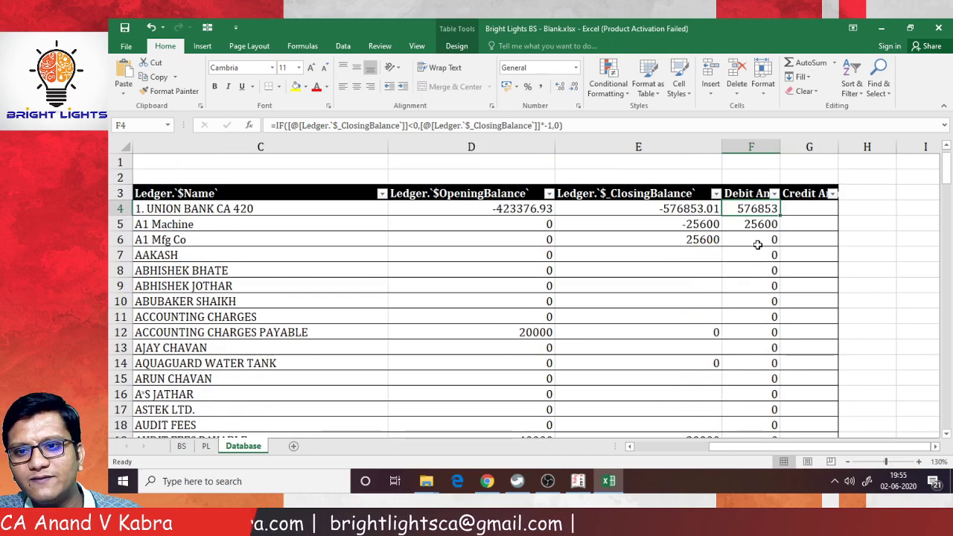
- Fill the Credit Amount column with =IF([@[Ledger.`$_ClosingBalance`]]>0,[@[Ledger.`$_ClosingBalance`]],0)
left_click(676, 211)
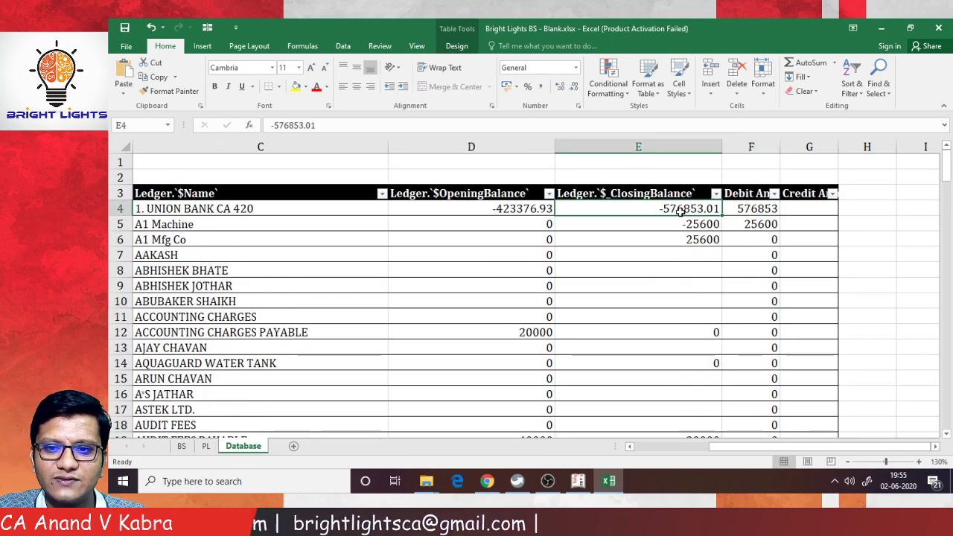
left_click(733, 209)
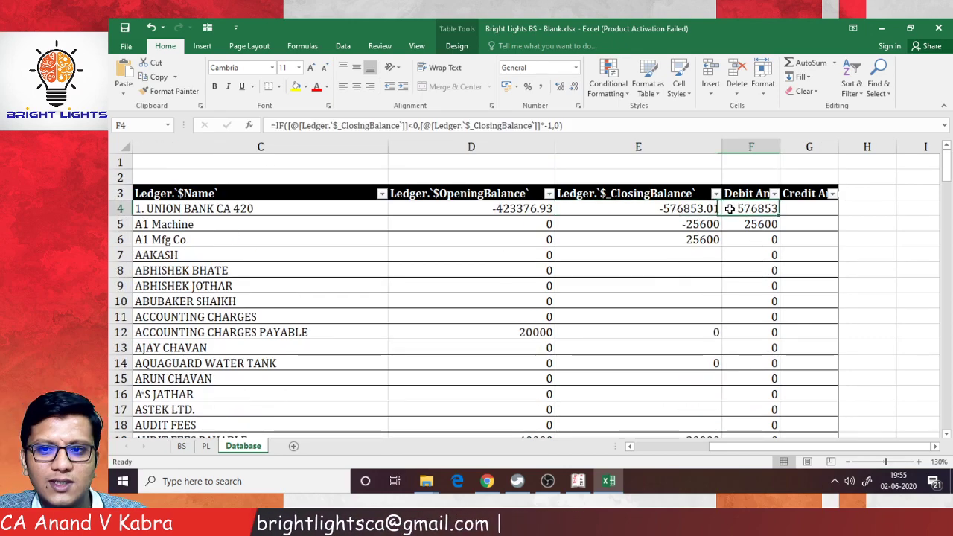
left_click(806, 210)
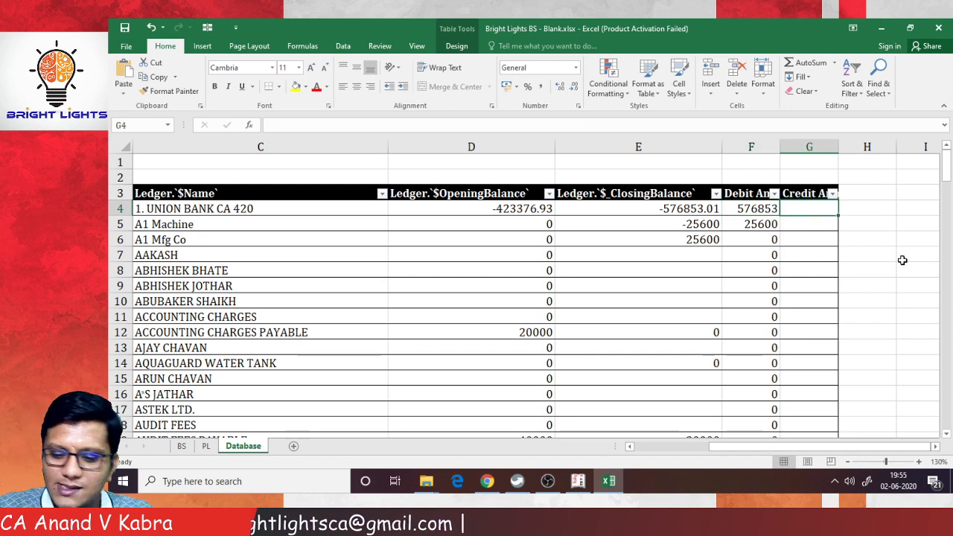
type("=if(")
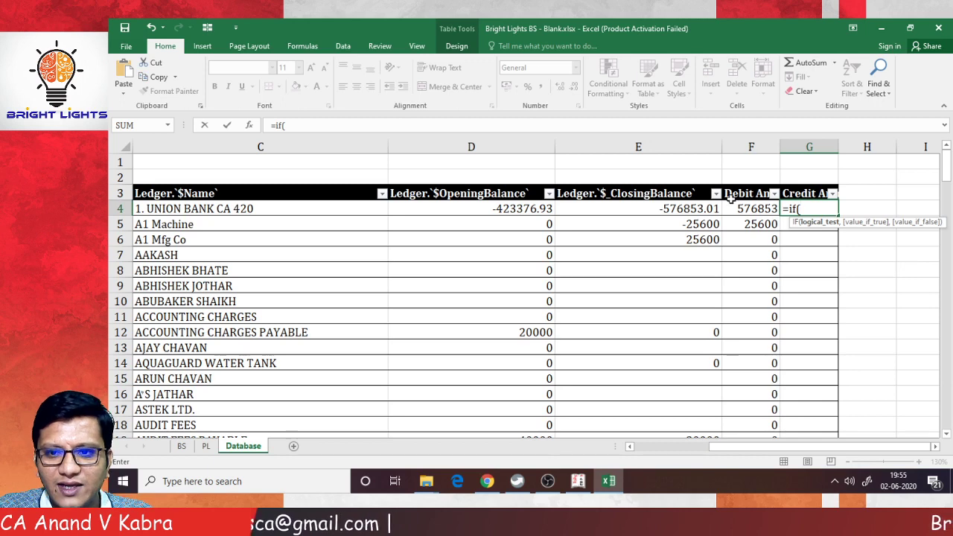
left_click(649, 209)
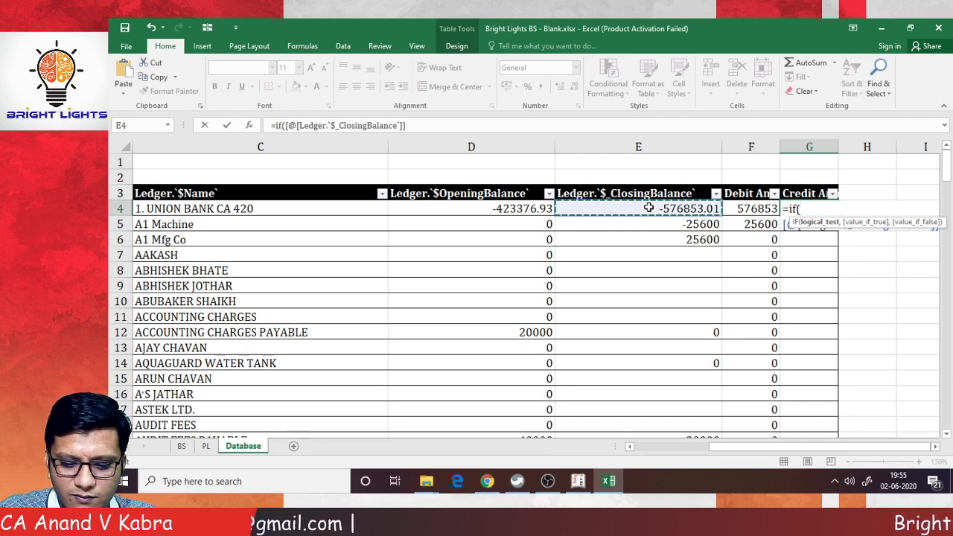
type(">0,")
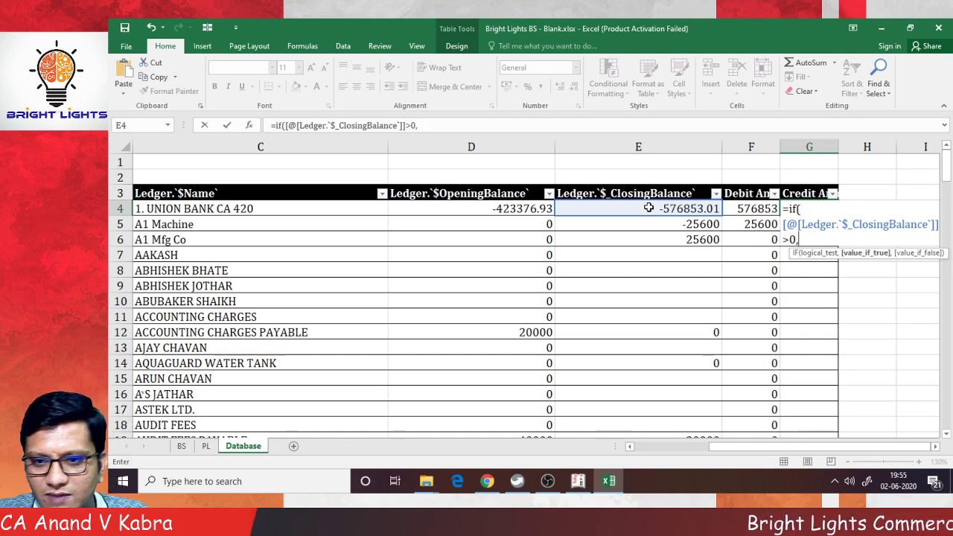
key("BackSpace")
key("BackSpace")
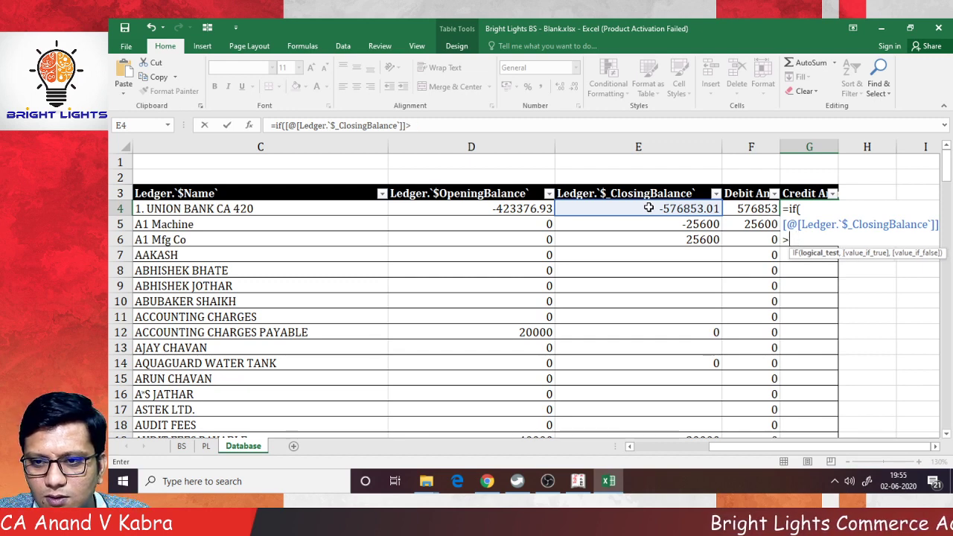
type("0")
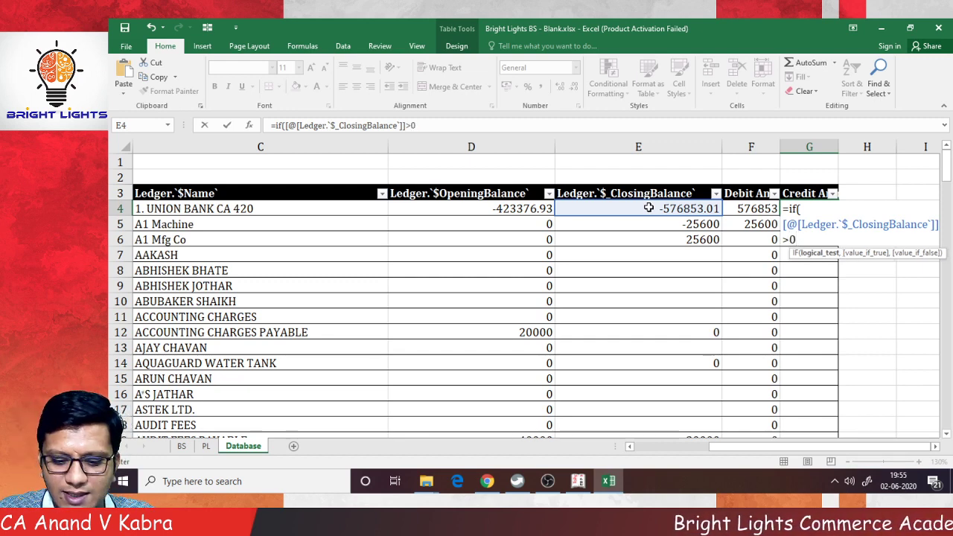
type(",")
left_click(648, 208)
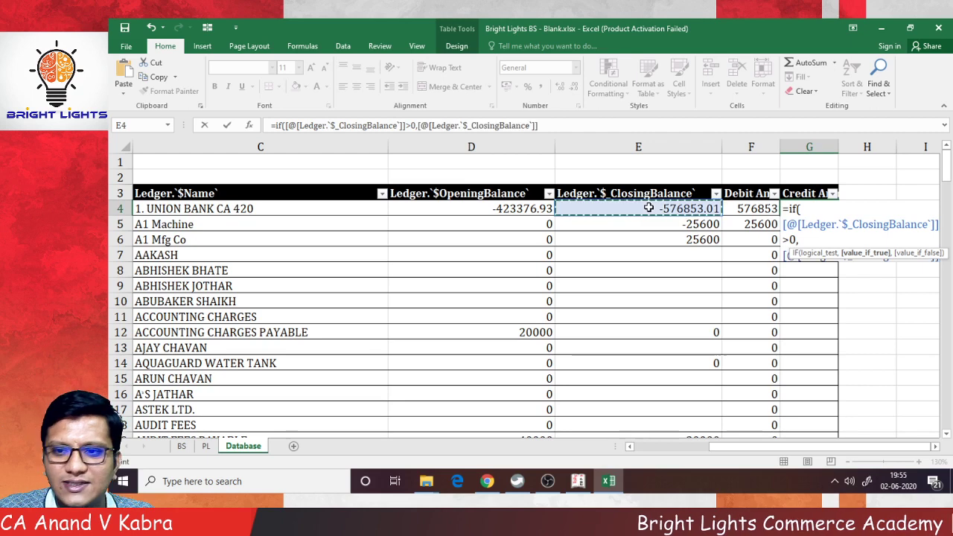
type(",0")
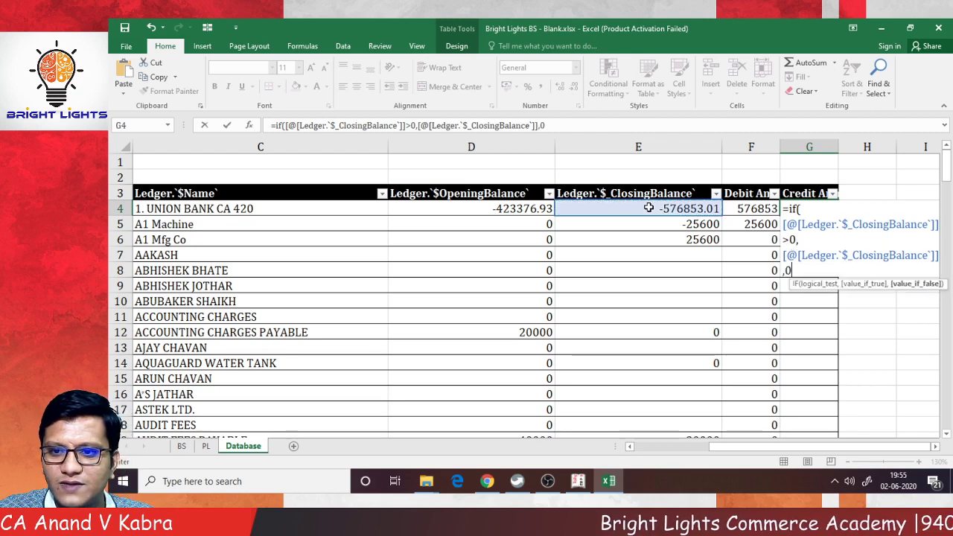
key("Return")
- Compare the closing balances in rows 4 to 6 with their calculated Debit Amount and Credit Amount values
left_click(649, 209)
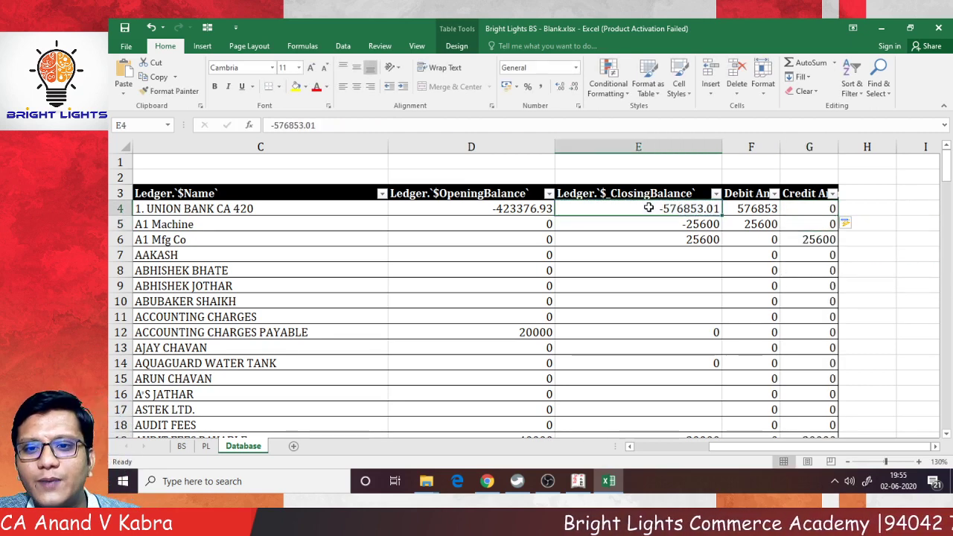
key("Right")
key("Right")
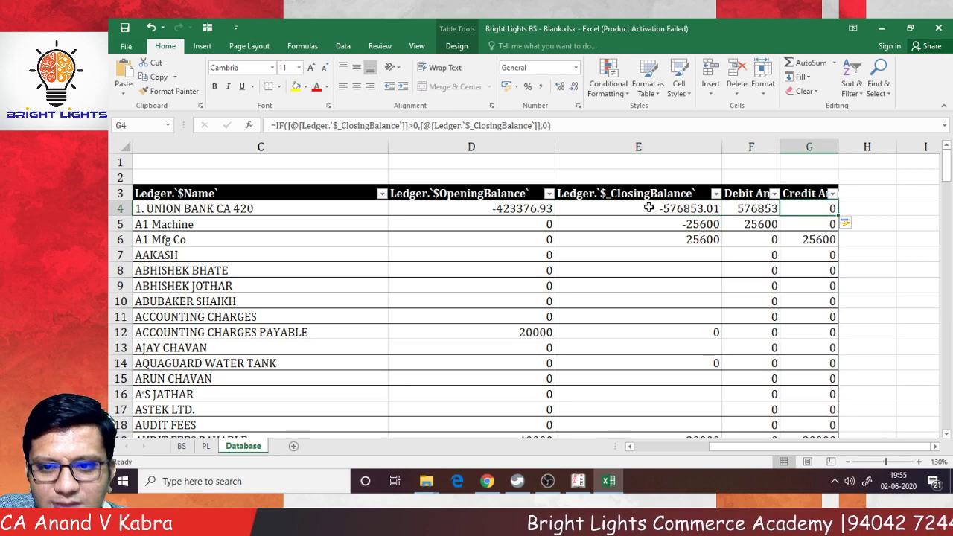
key("Down")
key("Down")
key("Left")
key("Left")
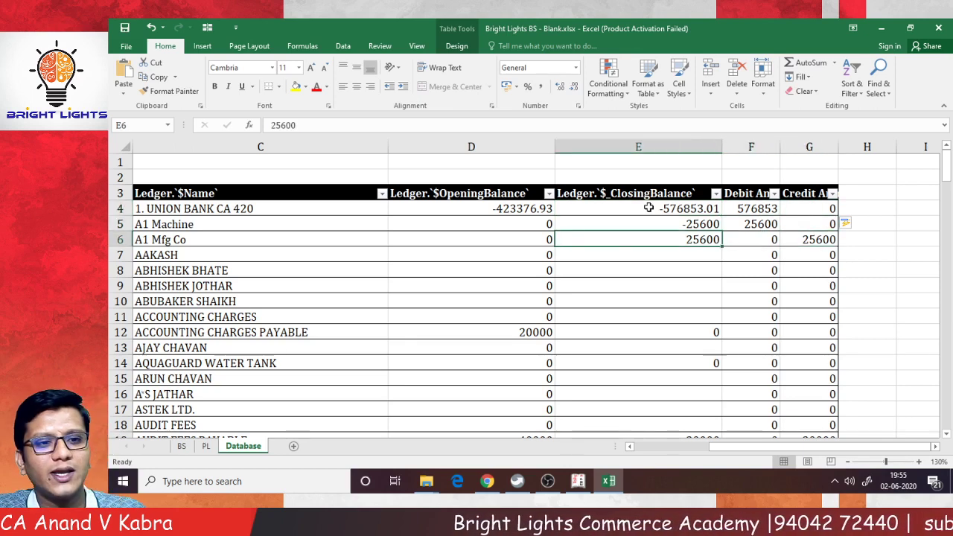
key("Left")
key("Left")
key("Left")
key("Left")
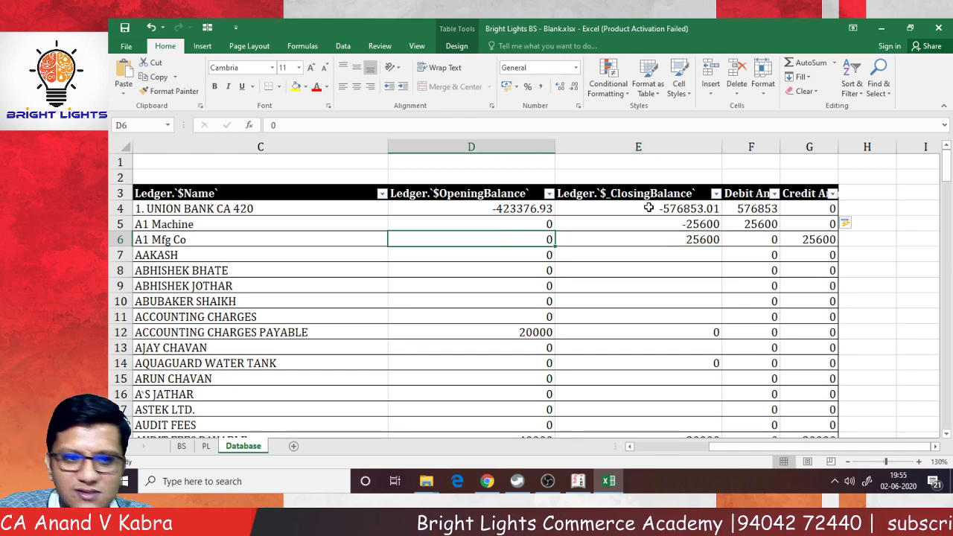
key("Right")
key("Right")
key("Right")
key("Right")
key("Right")
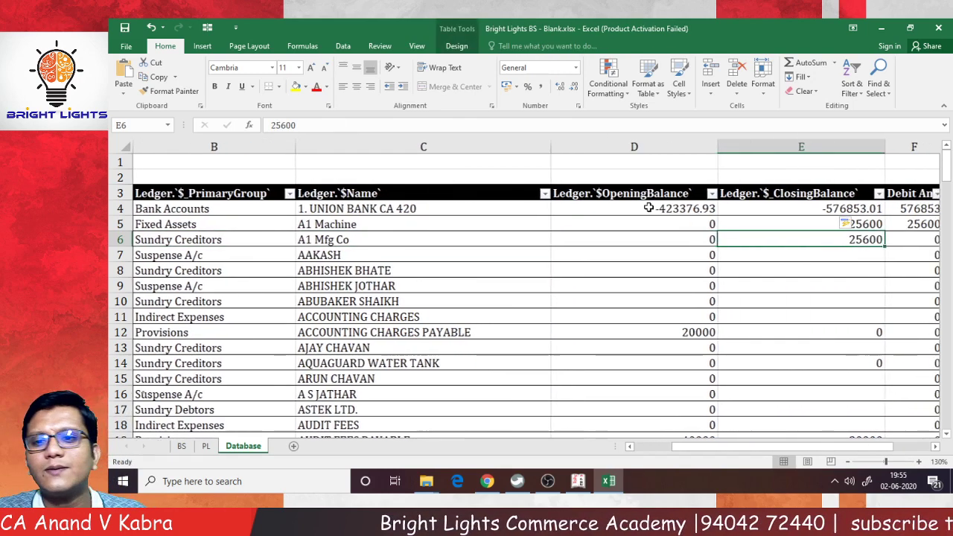
key("Left")
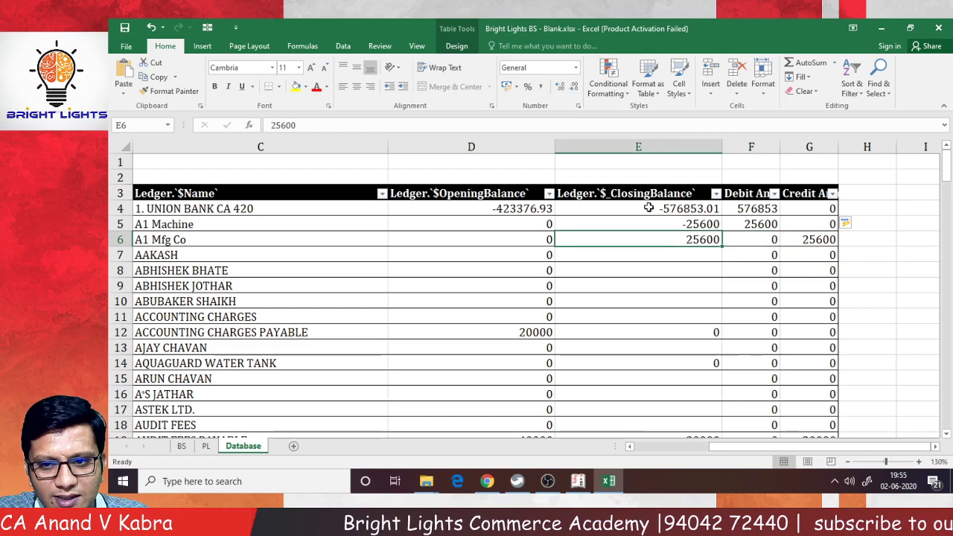
key("Right")
key("Right")
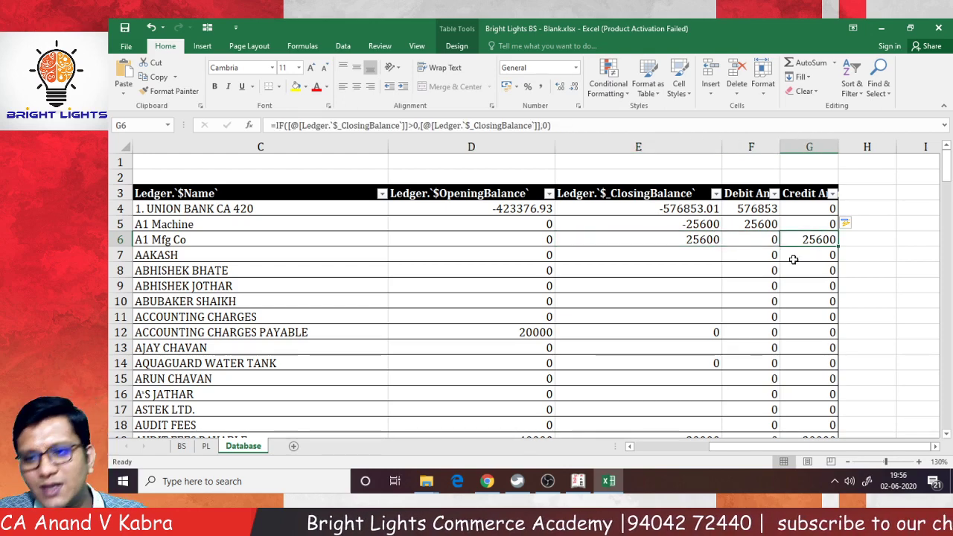
- Check the calculated debit and credit amounts down to the table's last ledger row and return to the first rows
scroll(795, 271, "down", 7)
scroll(796, 286, "down", 16)
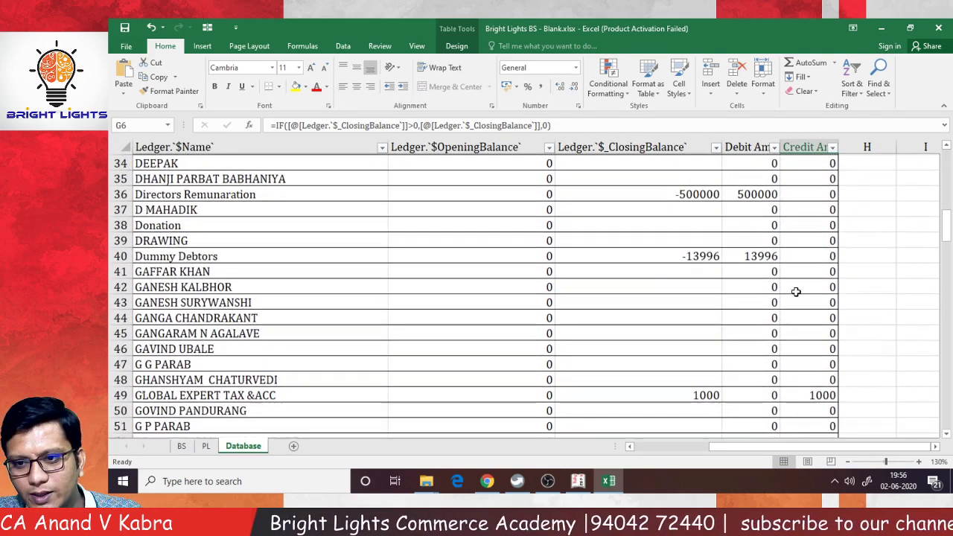
scroll(794, 298, "down", 17)
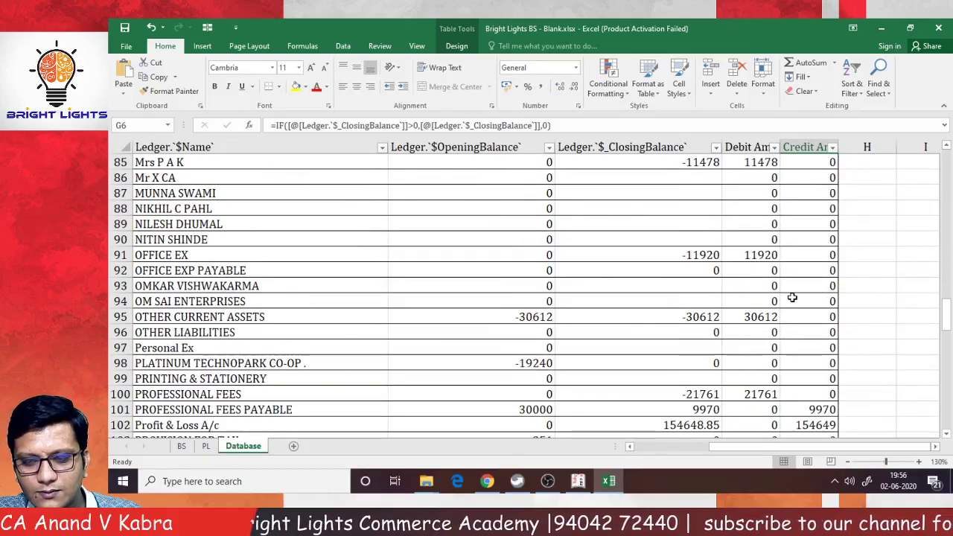
scroll(790, 298, "down", 10)
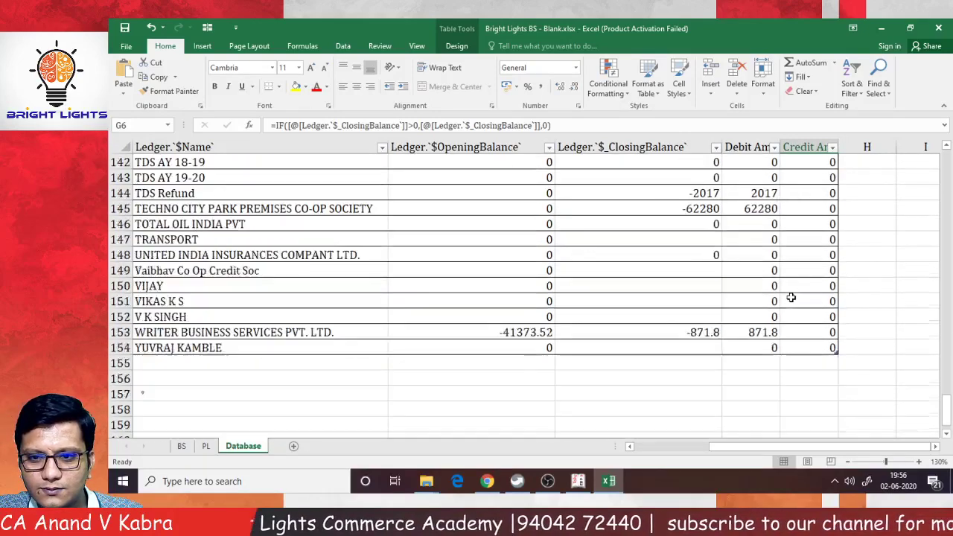
scroll(789, 298, "up", 4)
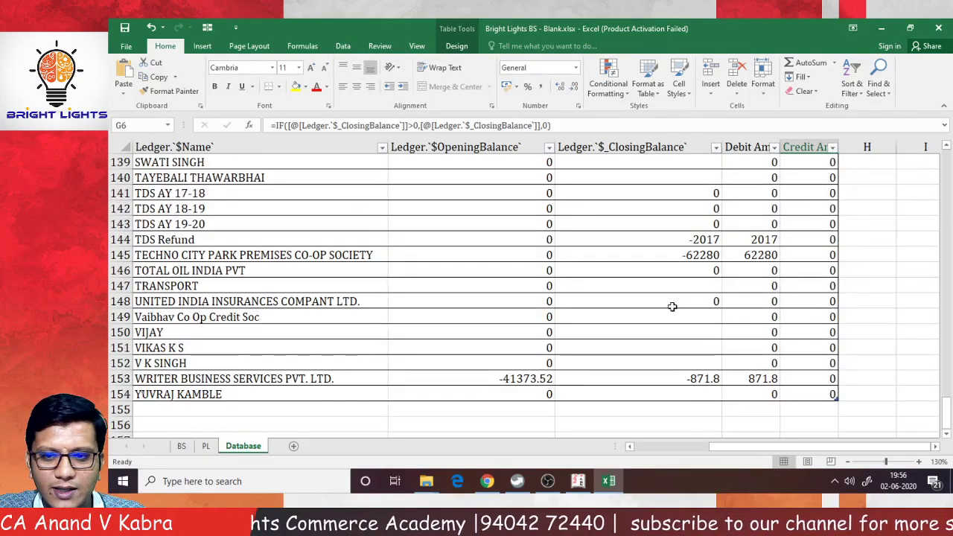
scroll(671, 307, "down", 1, "ctrl")
scroll(675, 309, "up", 5)
scroll(675, 309, "up", 20)
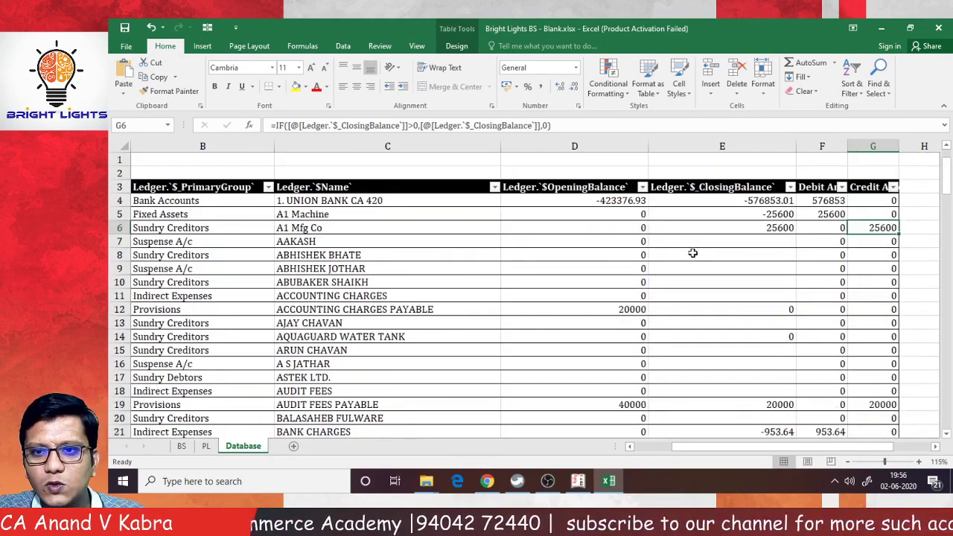
- Select all $_ClosingBalance values from E4 down to the table's last row to read their sum
left_click(742, 200)
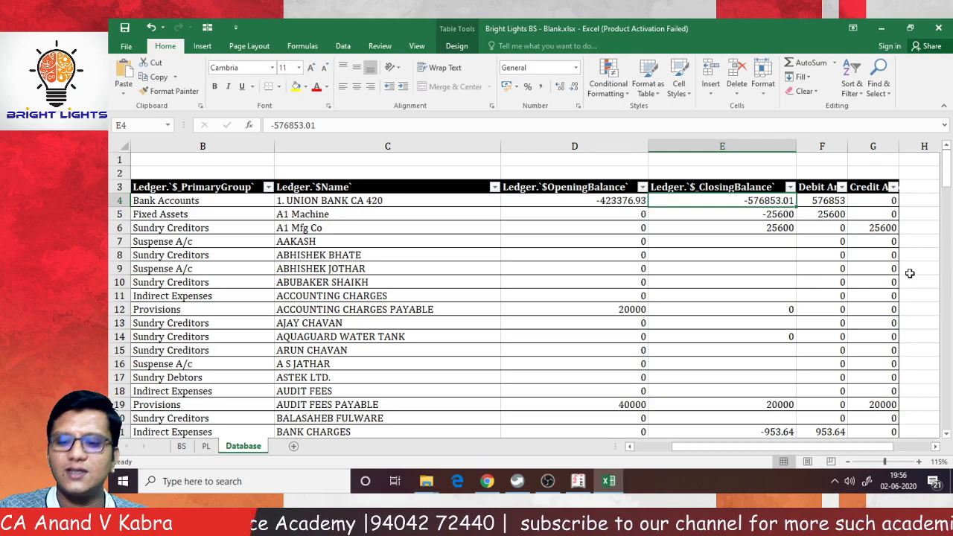
left_click_drag(741, 200, 806, 444)
key("shift+Down")
key("shift+Down")
key("shift+Down")
key("shift+Down")
key("shift+Down")
key("shift+Down")
key("shift+Down")
key("shift+Down")
key("shift+Down")
key("shift+Down")
key("shift+Down")
key("shift+Down")
key("shift+Down")
key("shift+Down")
key("shift+Down")
key("shift+Down")
key("shift+Down")
key("shift+Down")
key("shift+Down")
key("shift+Down")
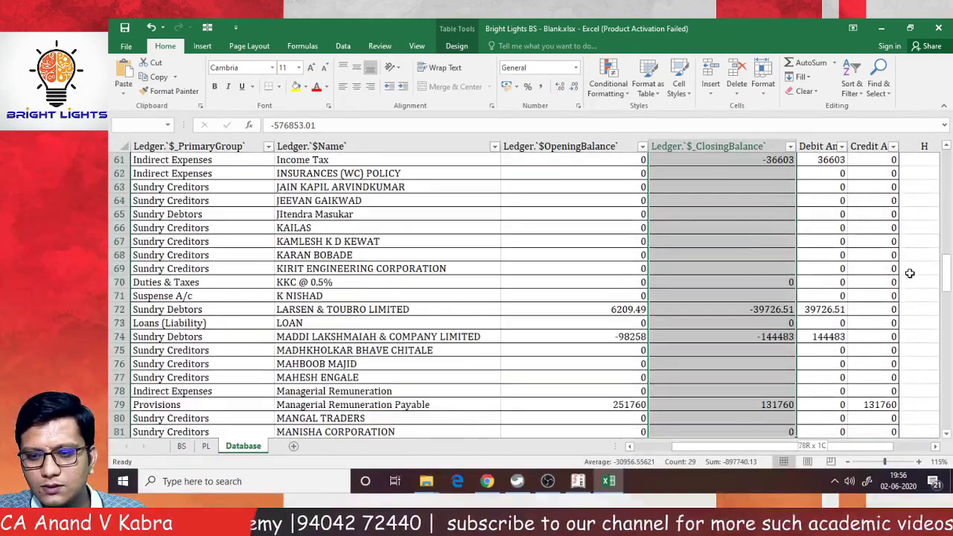
key("shift+Down")
key("shift+Down")
key("shift+Down")
key("shift+Down")
key("shift+Down")
key("shift+Down")
key("shift+Down")
key("shift+Down")
key("shift+Down")
key("shift+Down")
key("shift+Down")
key("shift+Down")
key("shift+Down")
key("shift+Down")
key("shift+Down")
key("shift+Down")
key("shift+Down")
key("shift+Down")
key("shift+Down")
key("shift+Down")
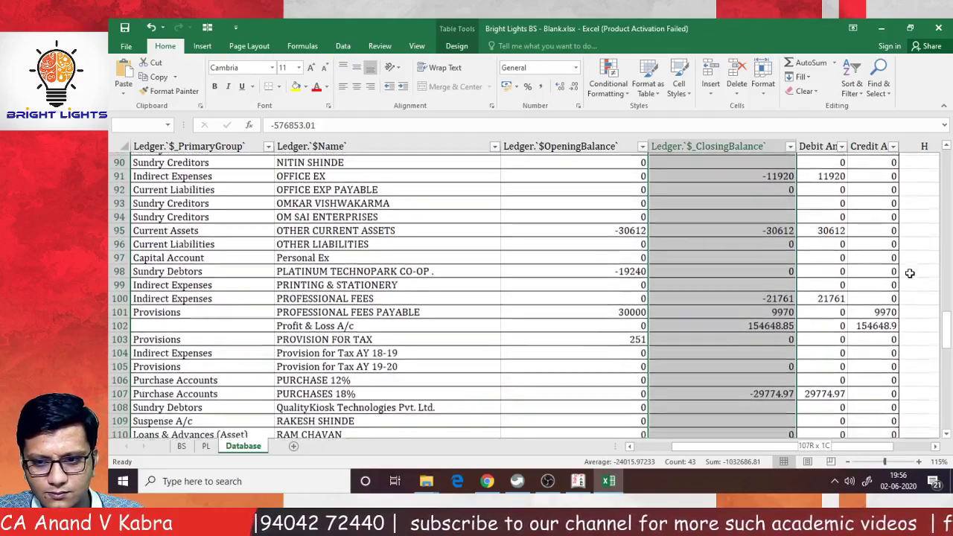
key("ctrl+shift+Down")
key("ctrl+shift+Up")
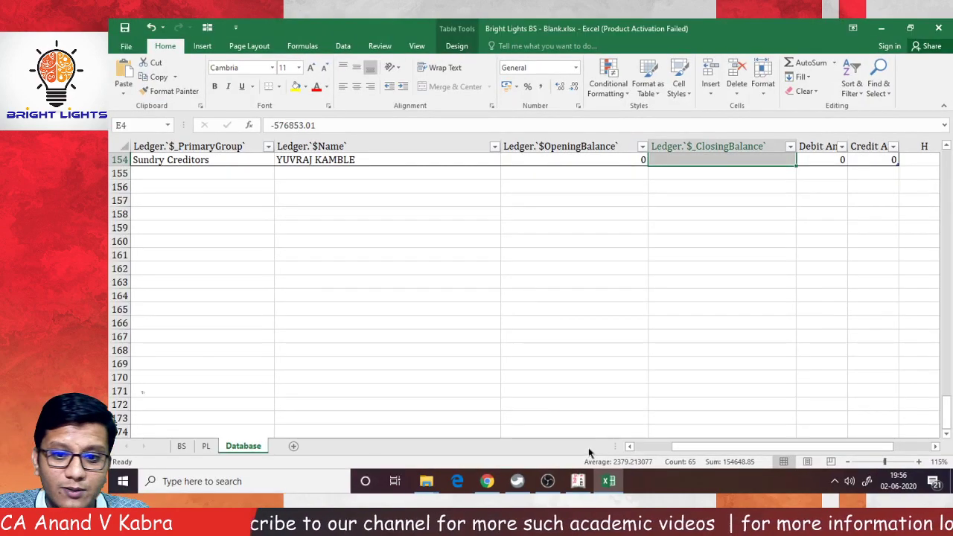
- Switch to Tally.ERP 9, open the Balance Sheet and highlight the Profit & Loss A/c line for comparison
left_click(578, 481)
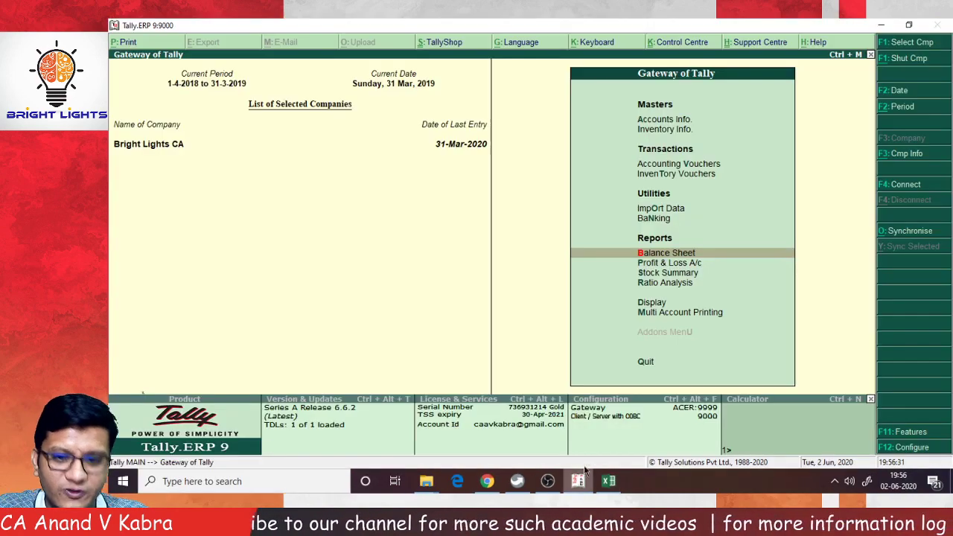
key("Return")
key("Down")
key("Down")
key("Down")
key("Down")
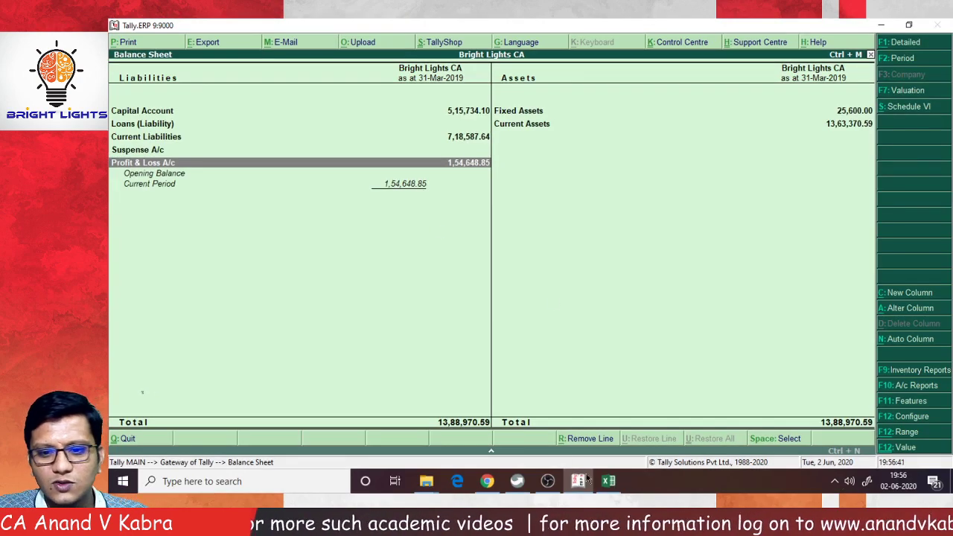
- Switch back to Excel, review the ledger rows around Profit & Loss A/c and return to the start of the Database sheet
left_click(609, 481)
scroll(230, 239, "up", 8)
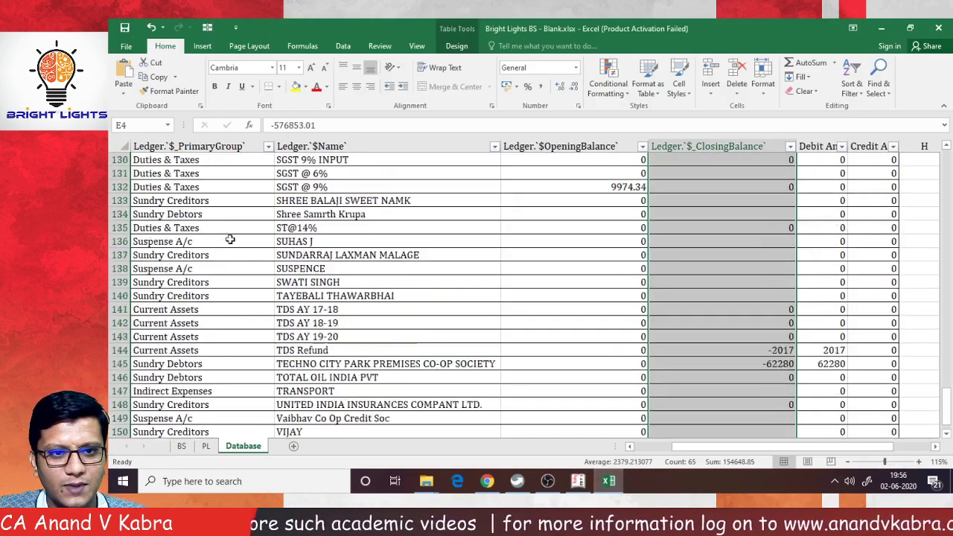
scroll(230, 239, "up", 10)
left_click(225, 230)
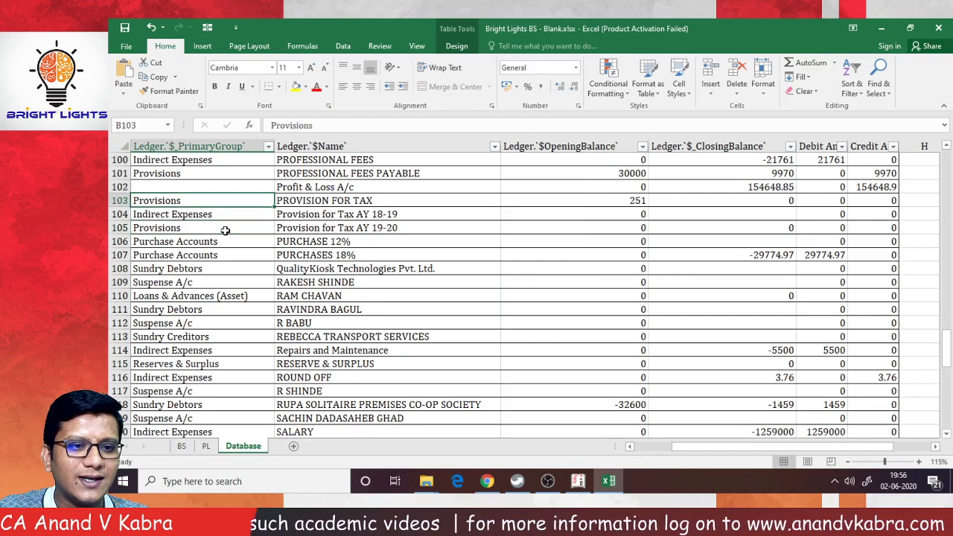
key("ctrl+Home")
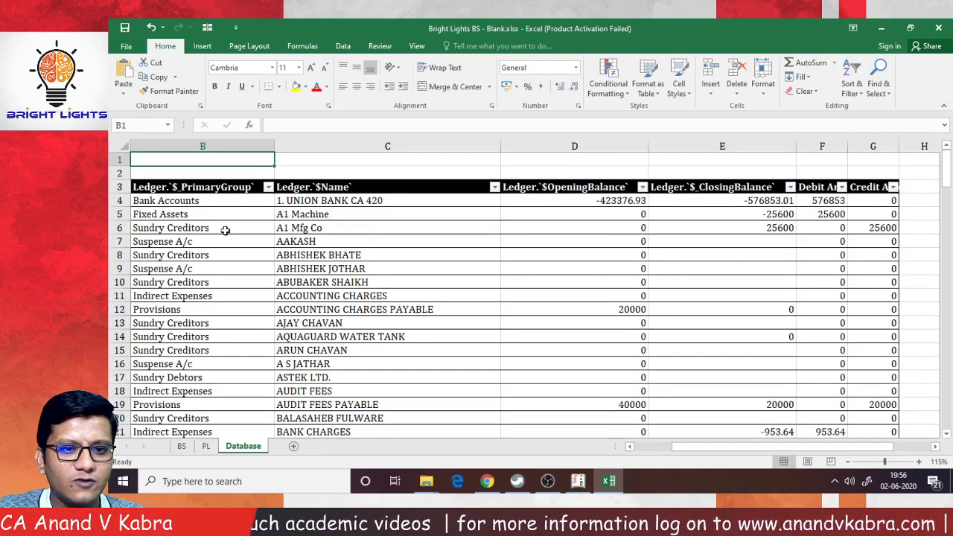
- Sort the ledger table by $_PrimaryGroup from A to Z and look through the grouped ledgers
left_click(268, 187)
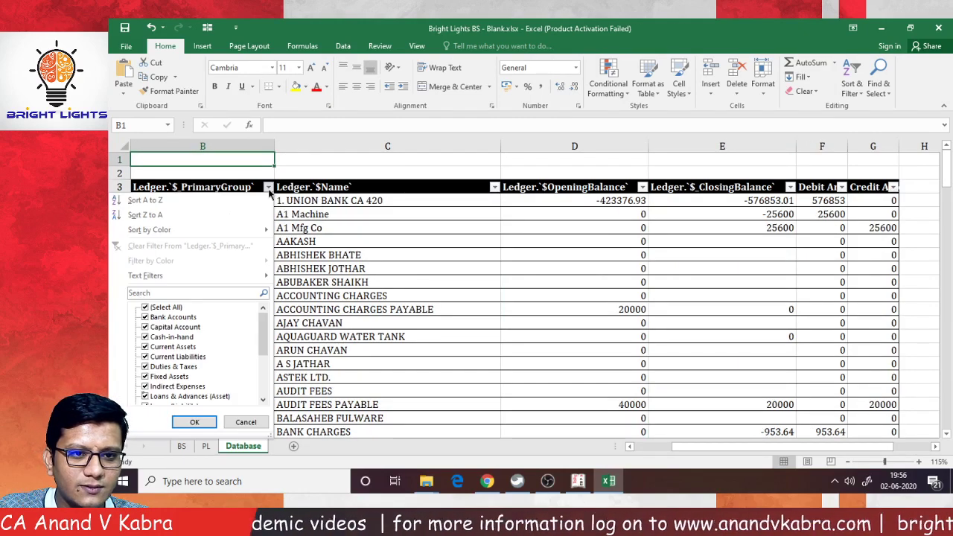
key("Escape")
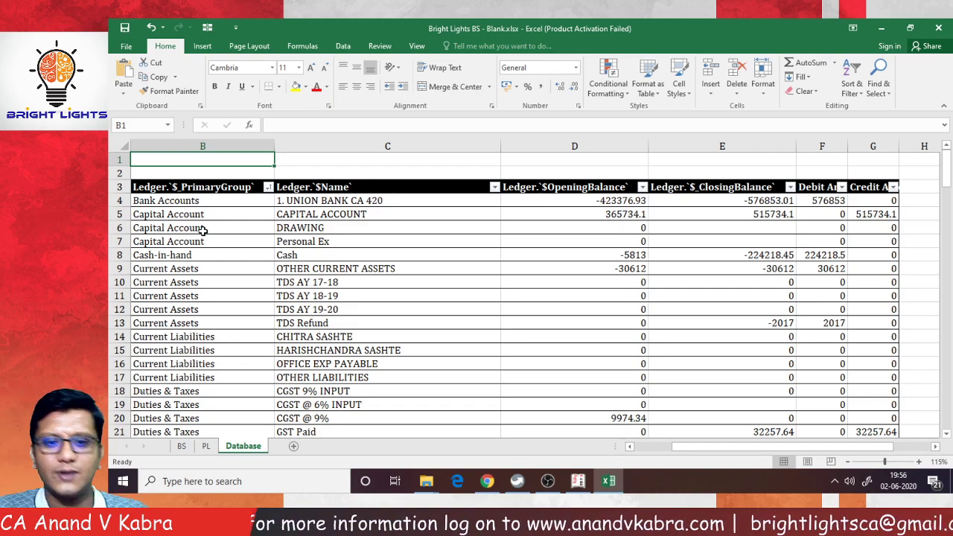
scroll(203, 231, "down", 4)
scroll(221, 262, "down", 9)
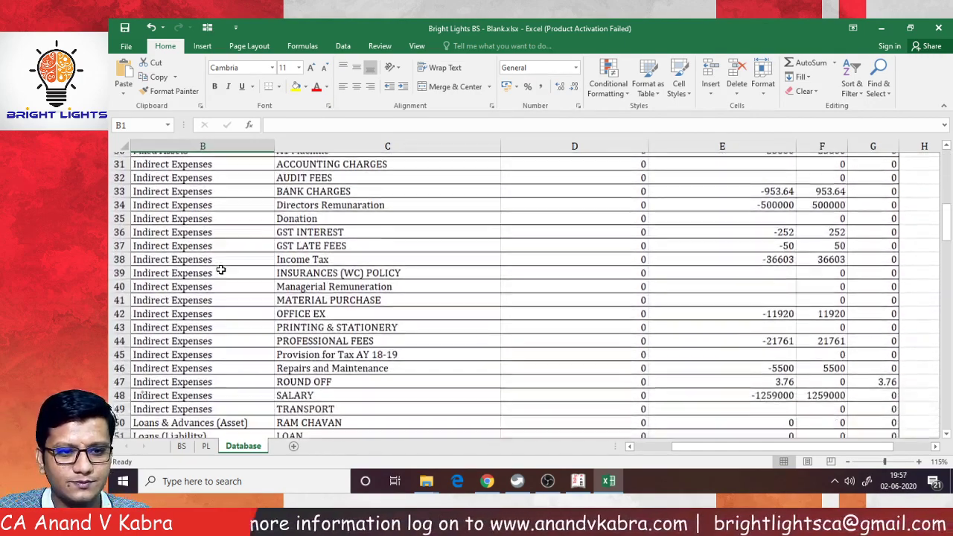
scroll(221, 269, "down", 11)
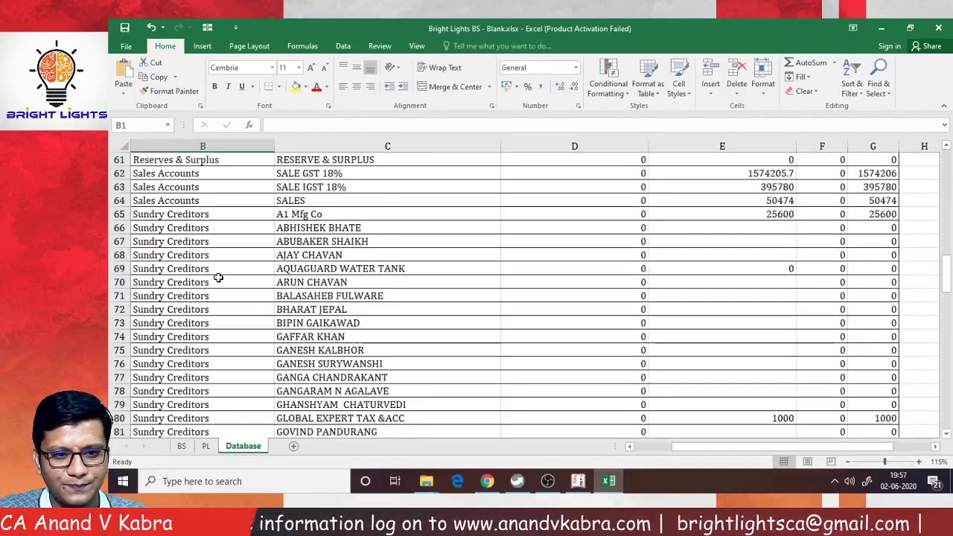
- Start a column-number row above the ledger table with 1 in B1 and the formula +B1+1 in C1
scroll(890, 287, "up", 20)
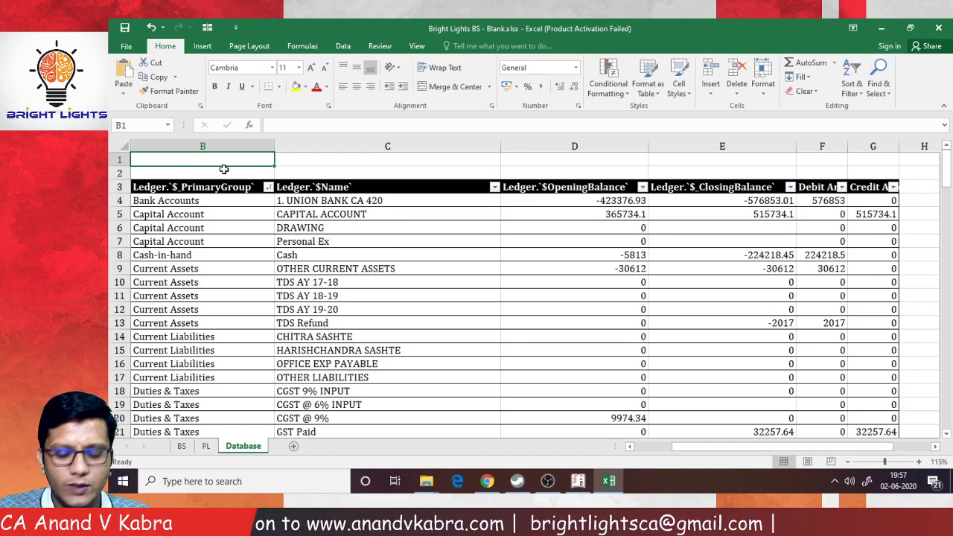
key("Tab")
type("+")
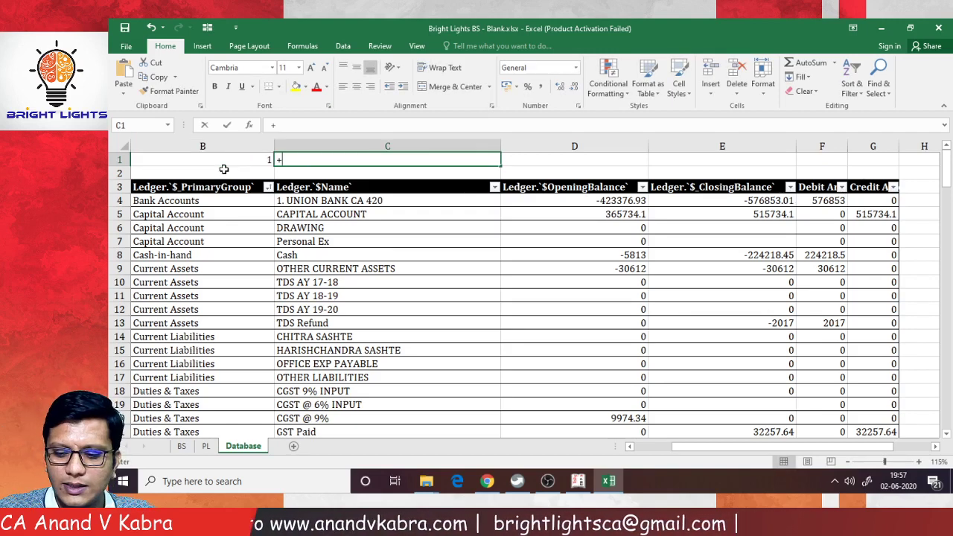
key("Left")
type("+1")
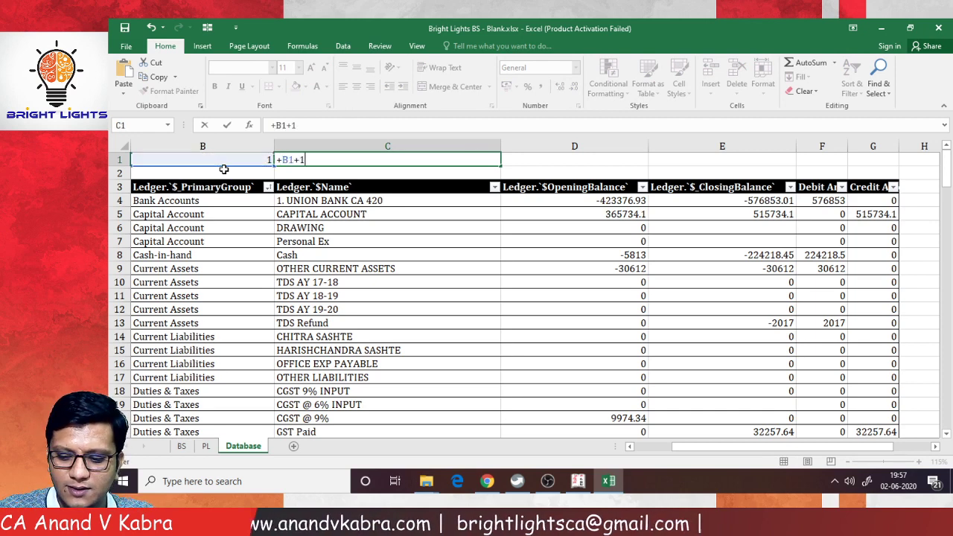
key("ctrl+Return")
- Copy the C1 numbering formula across D1:G1 and return to cell A1
key("ctrl+c")
key("Right")
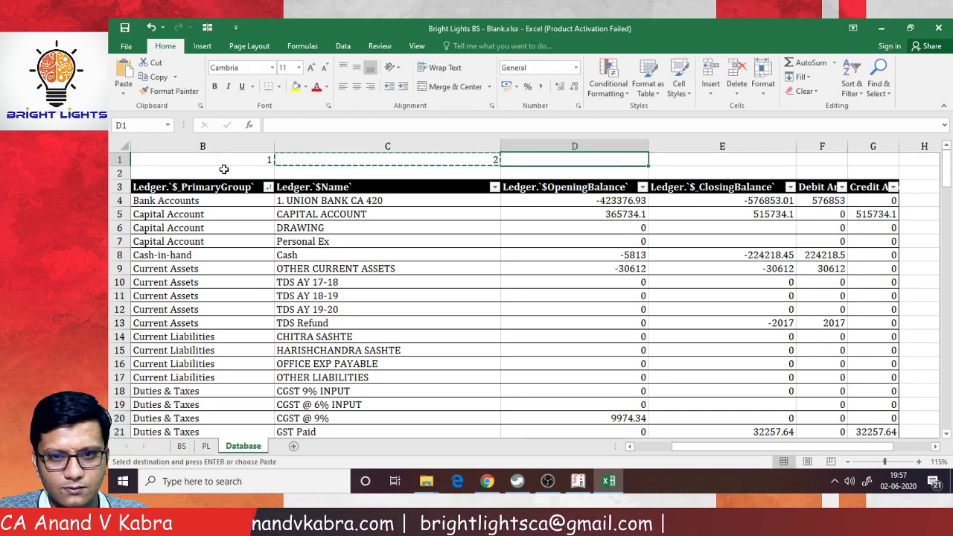
key("shift+Right")
key("shift+Right")
key("shift+Right")
key("Return")
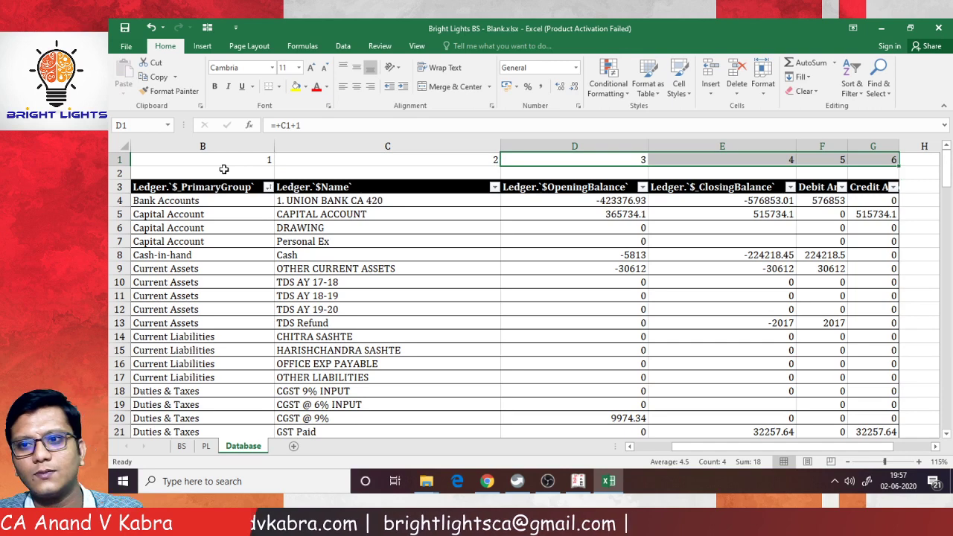
key("Left")
key("Left")
key("Left")
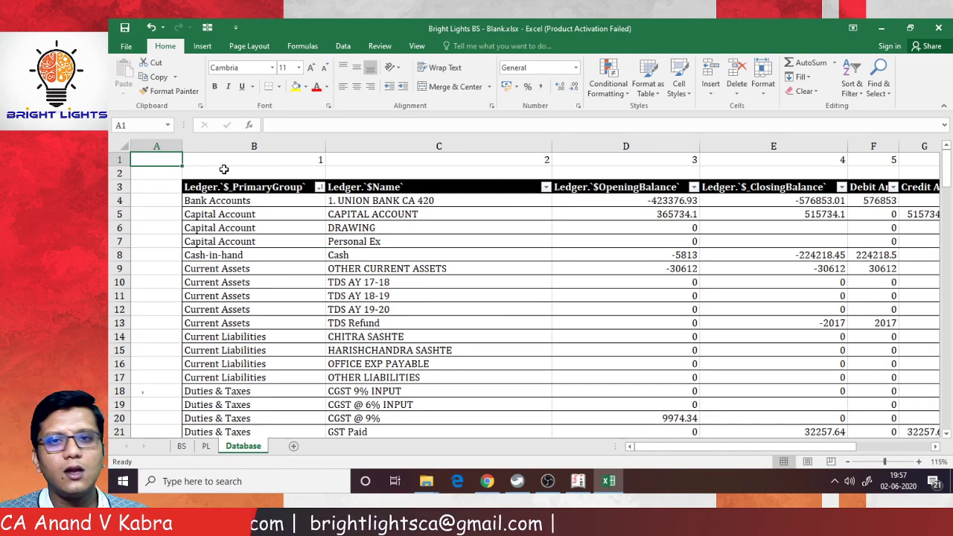
- Review the blank line items on the PL and BS sheets, including the expense heads in the profit and loss account
left_click(204, 447)
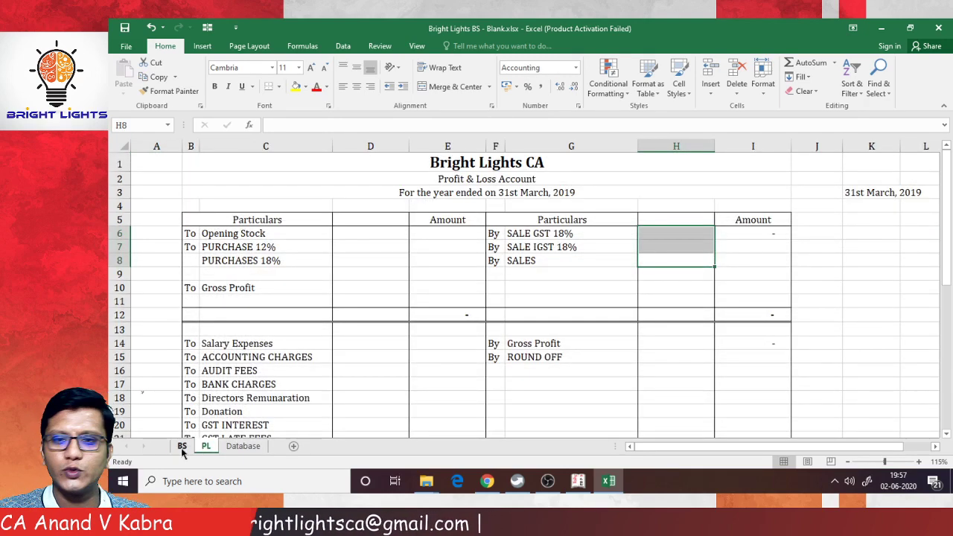
left_click(182, 447)
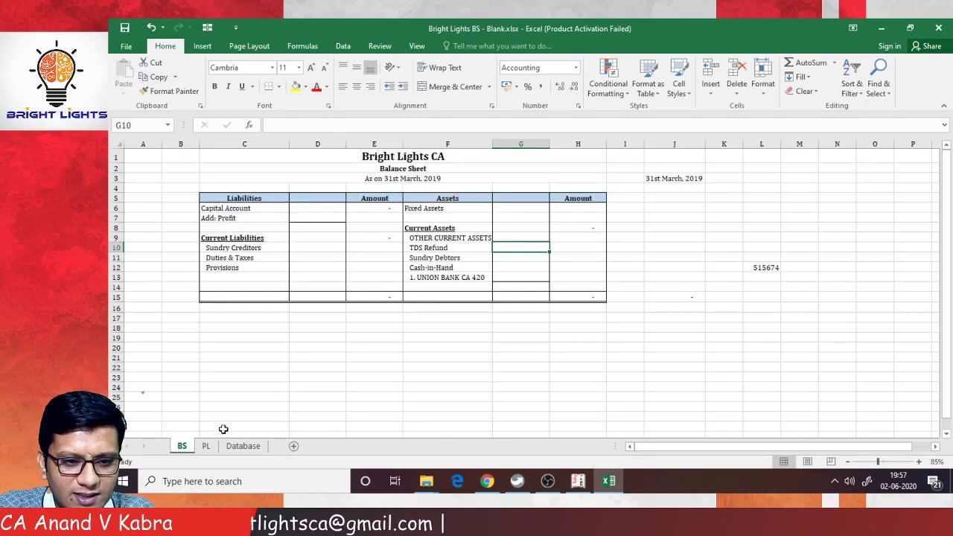
left_click(210, 446)
scroll(259, 253, "down", 3)
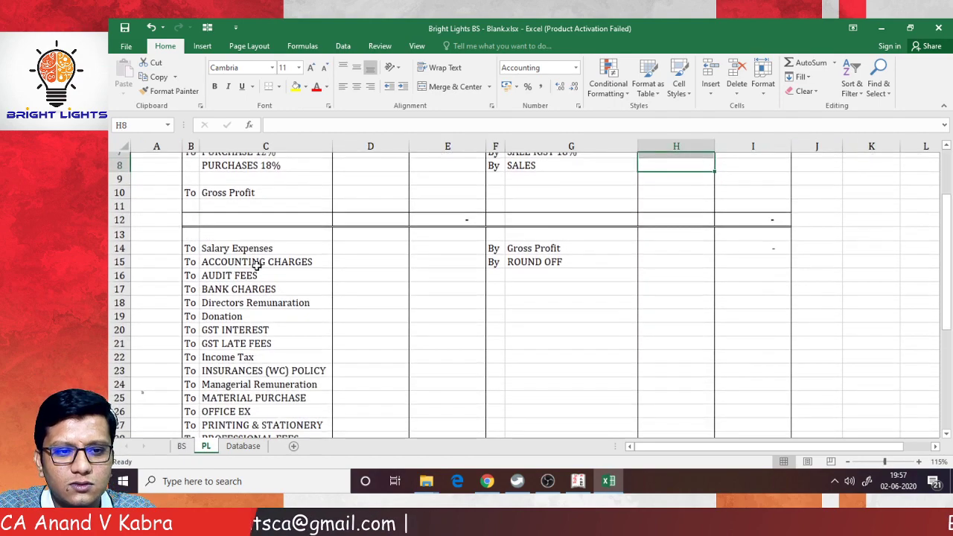